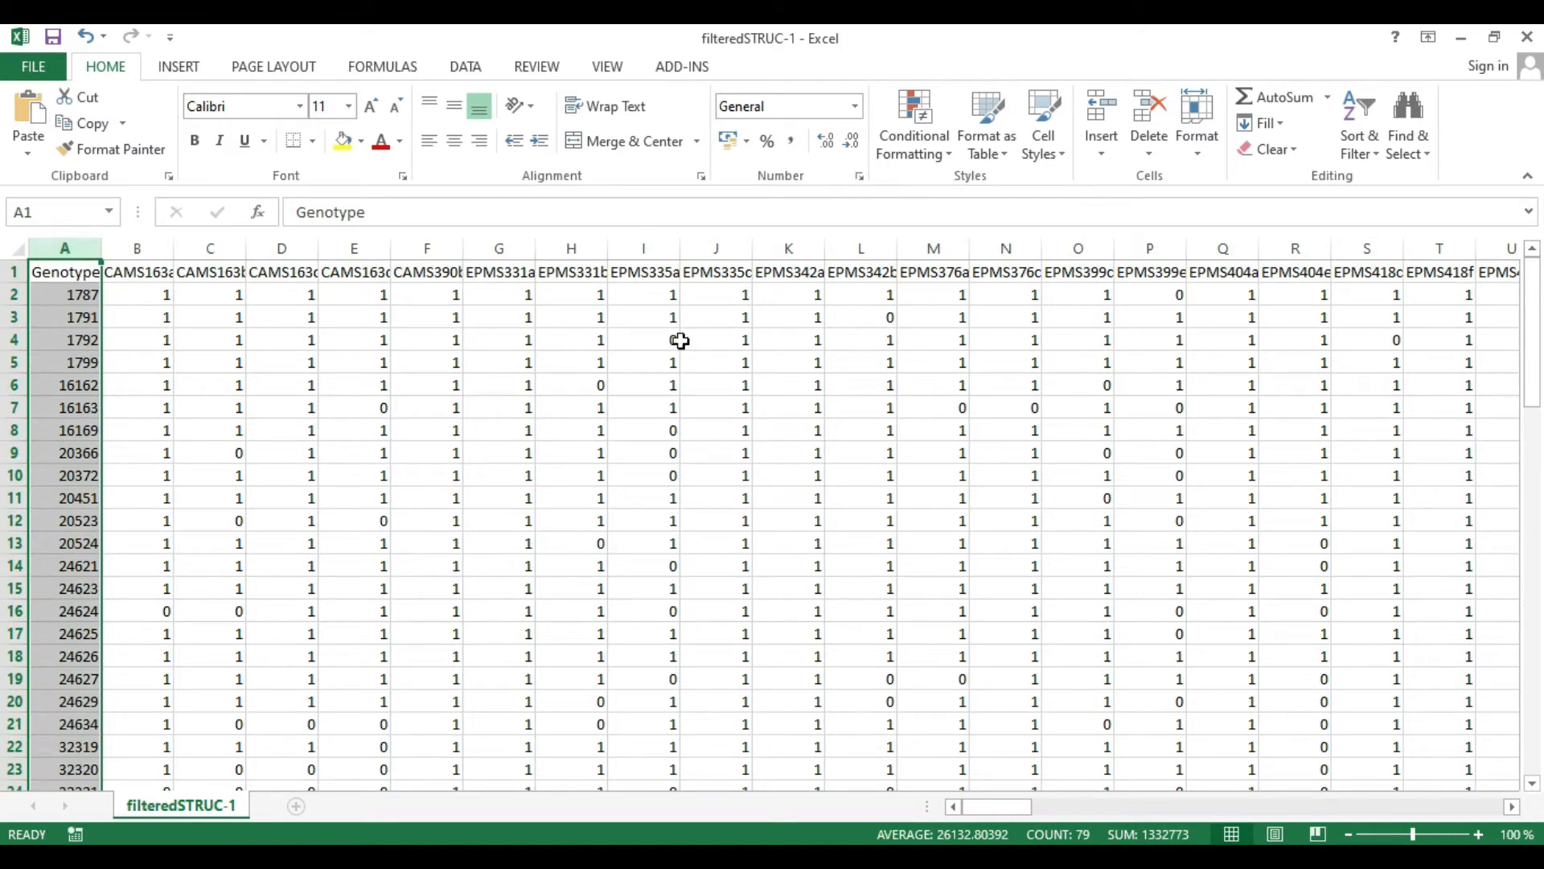
Check the counts of the marker names in row 1 and the genotype entries in column A.
{"action": "left_click", "coordinate": [115, 270]}
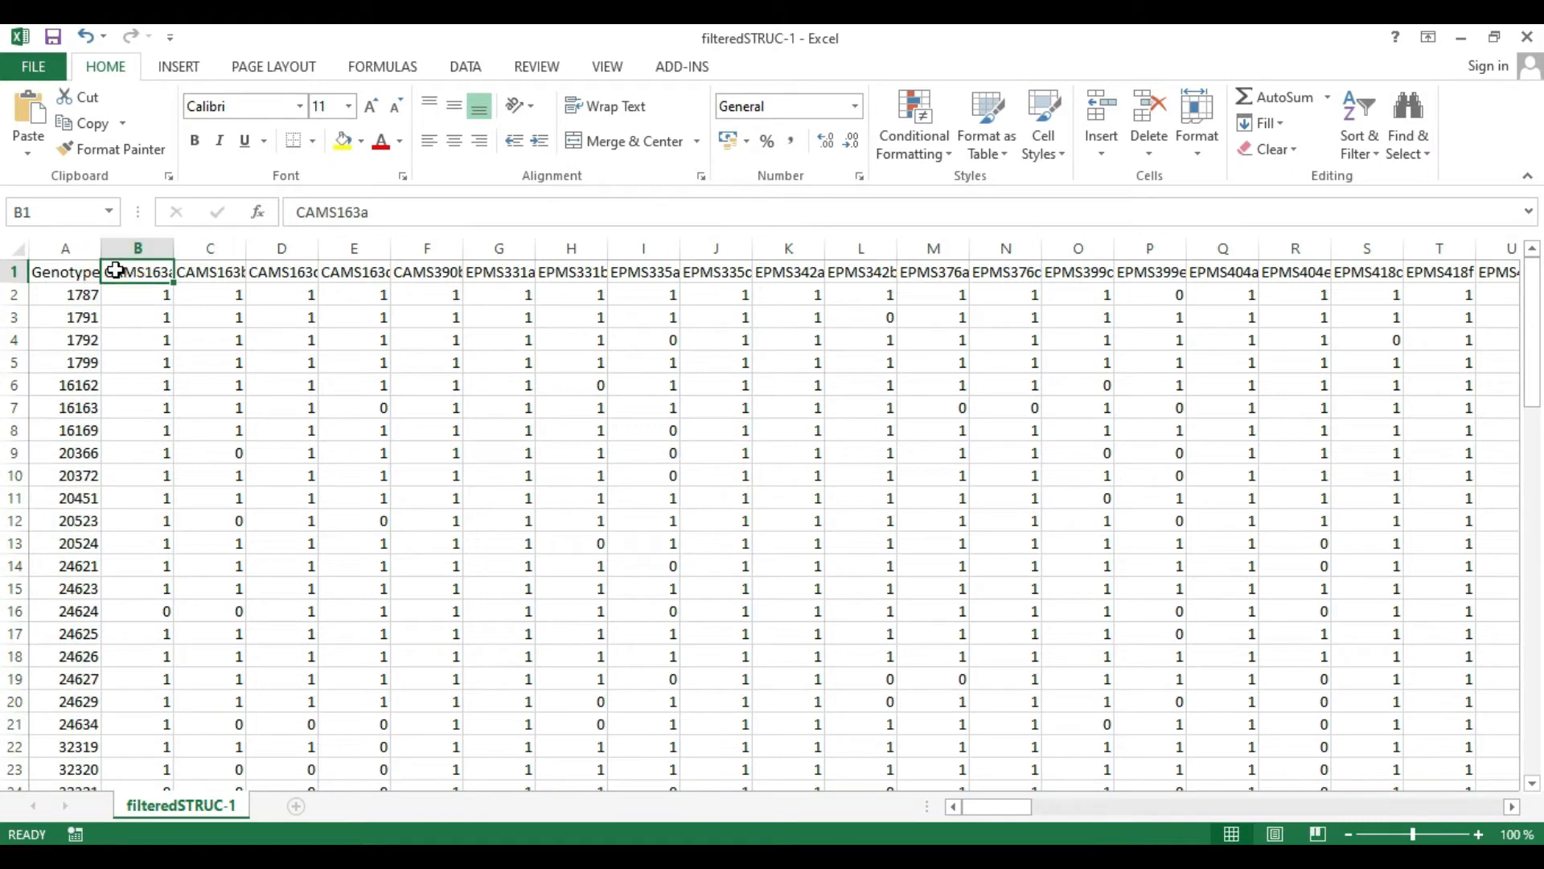
{"action": "key", "text": "ctrl+shift+Right"}
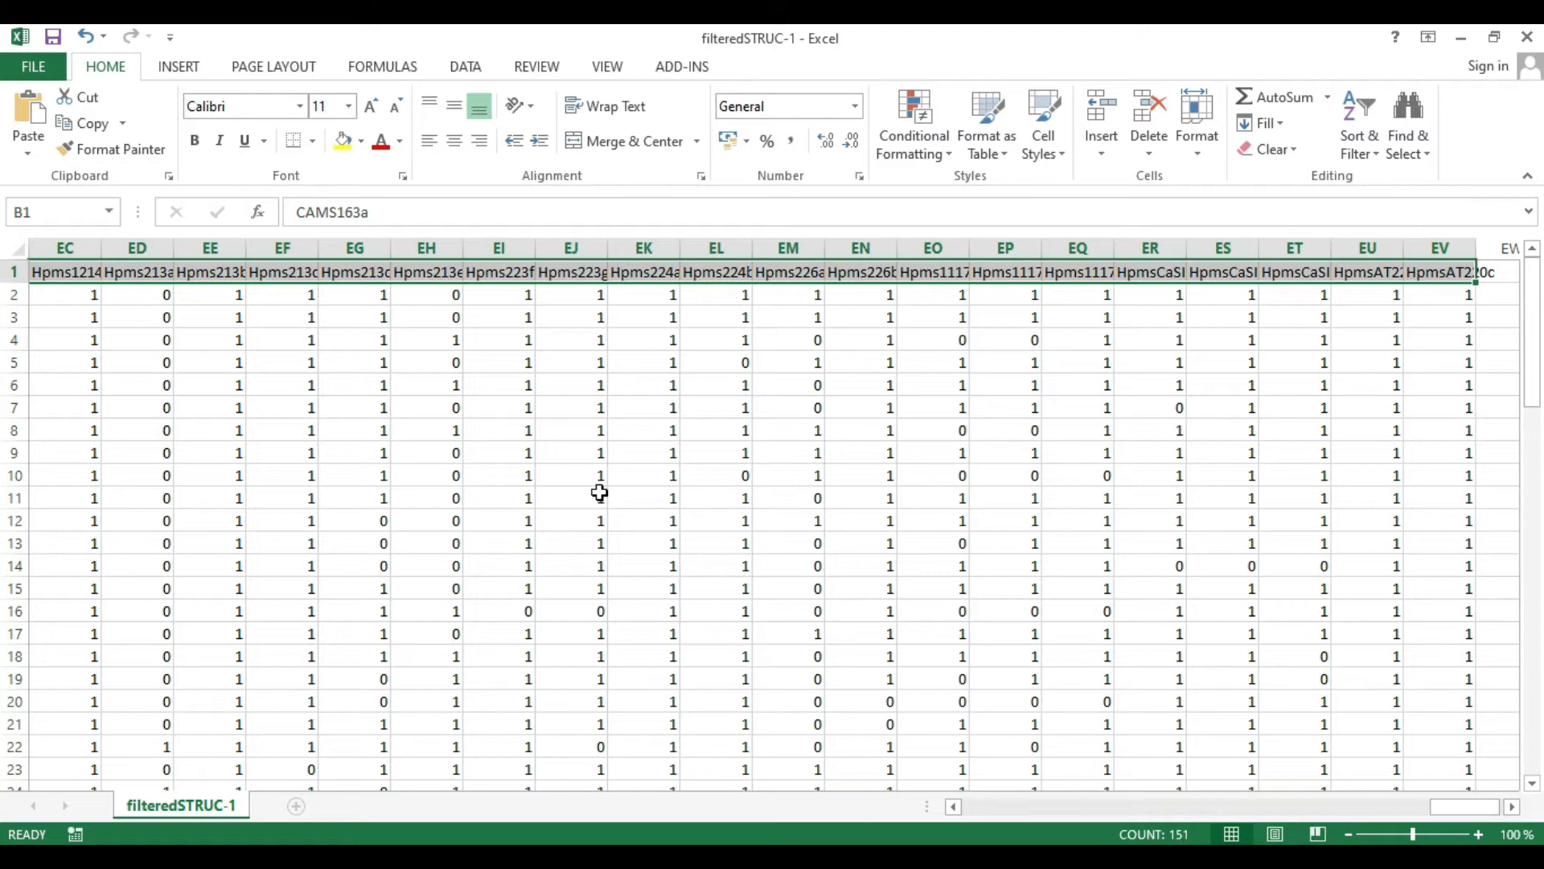
{"action": "key", "text": "ctrl+Home"}
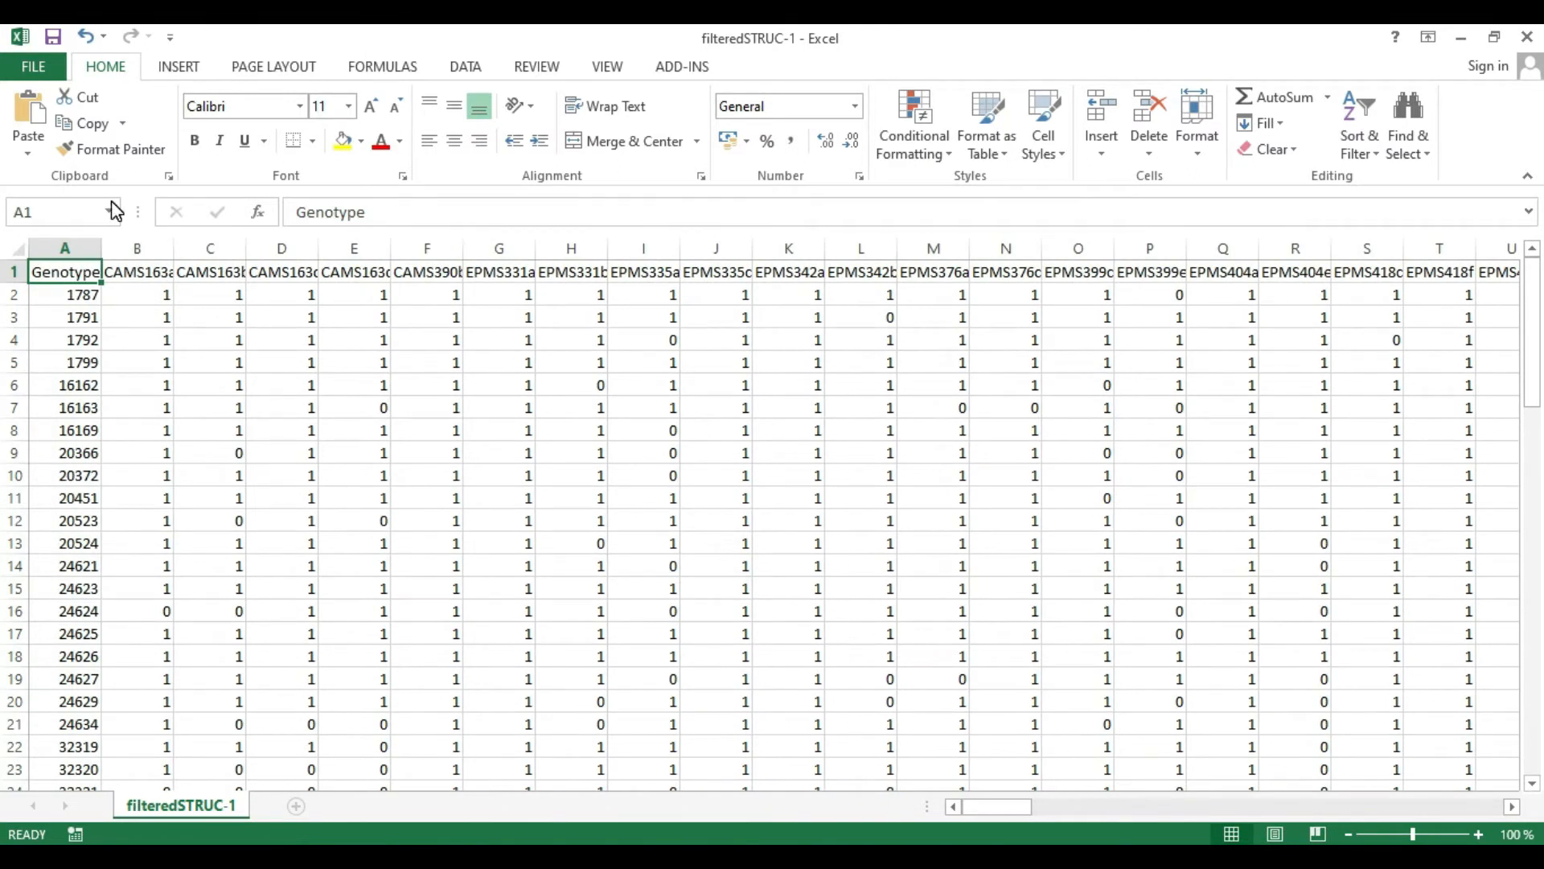
{"action": "left_click", "coordinate": [77, 293]}
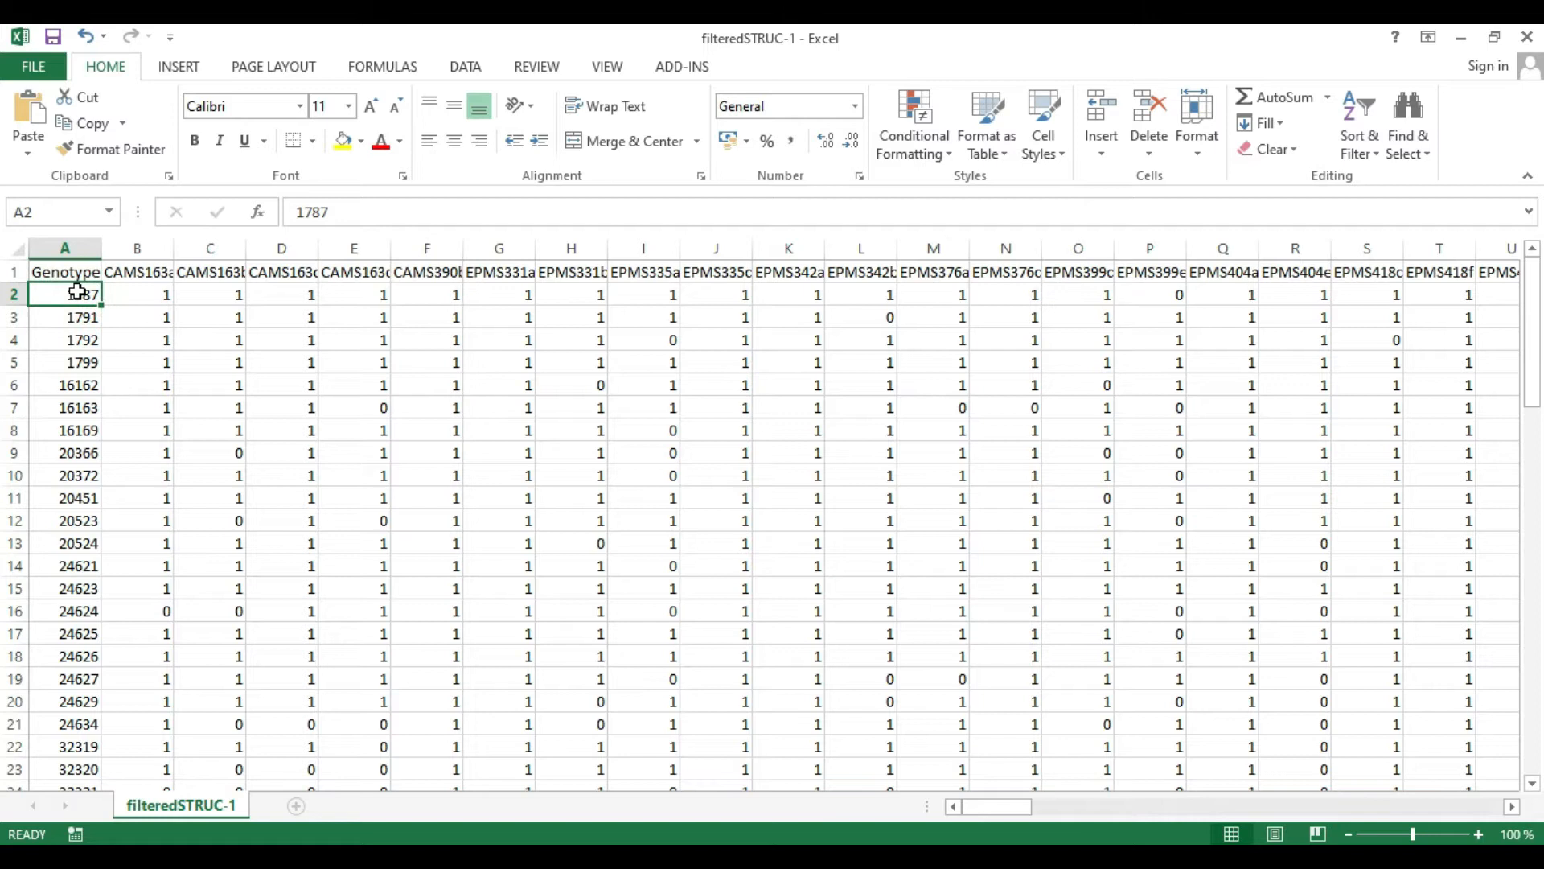
{"action": "key", "text": "ctrl+shift+Down"}
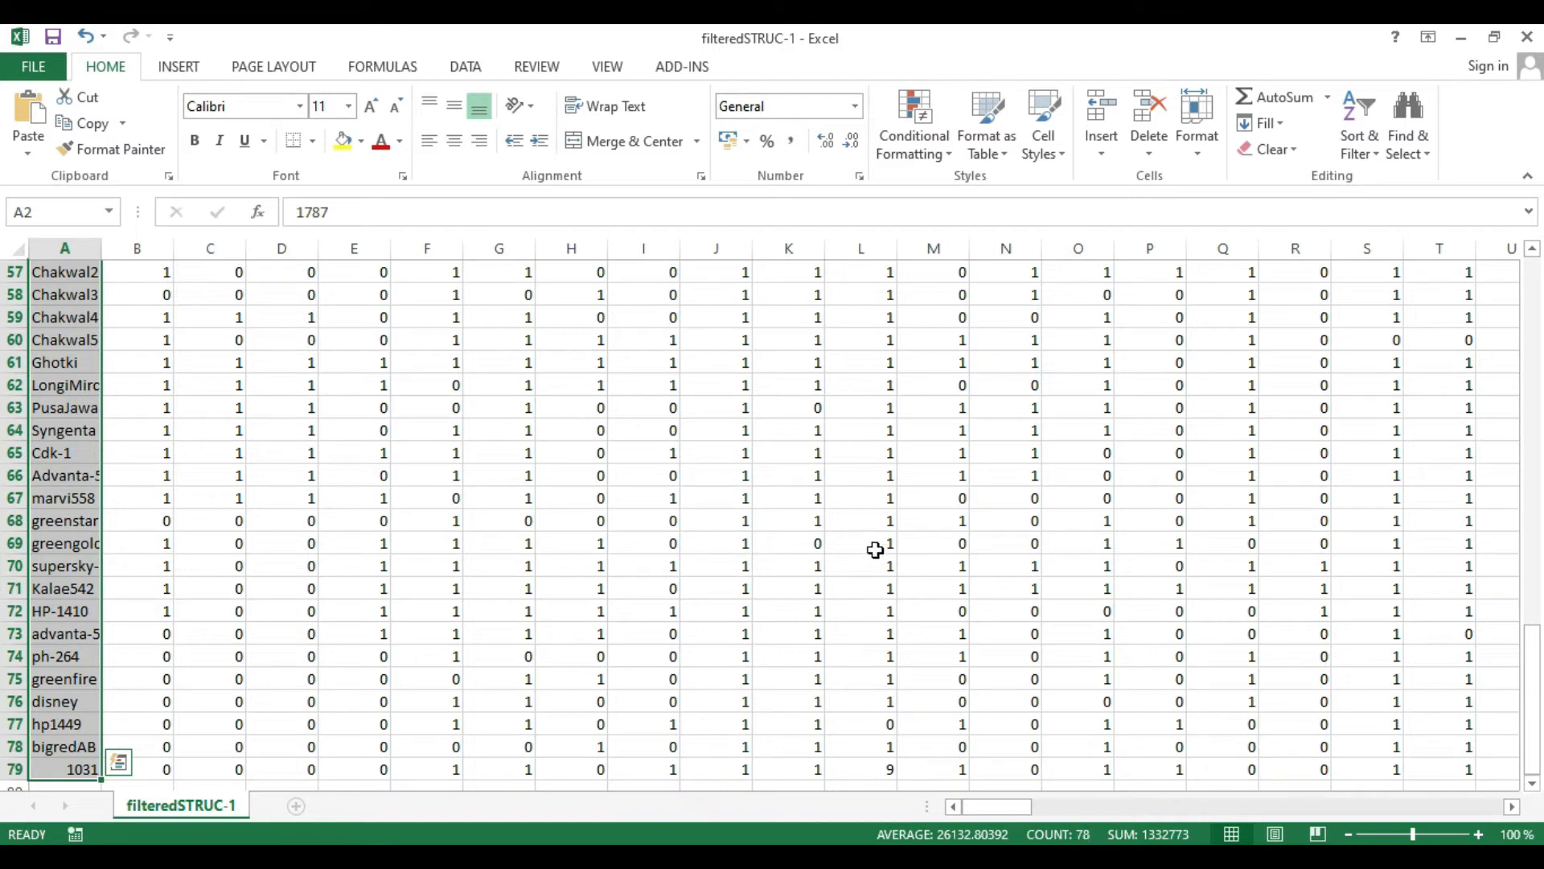
{"action": "left_click", "coordinate": [829, 534]}
{"action": "key", "text": "ctrl+Home"}
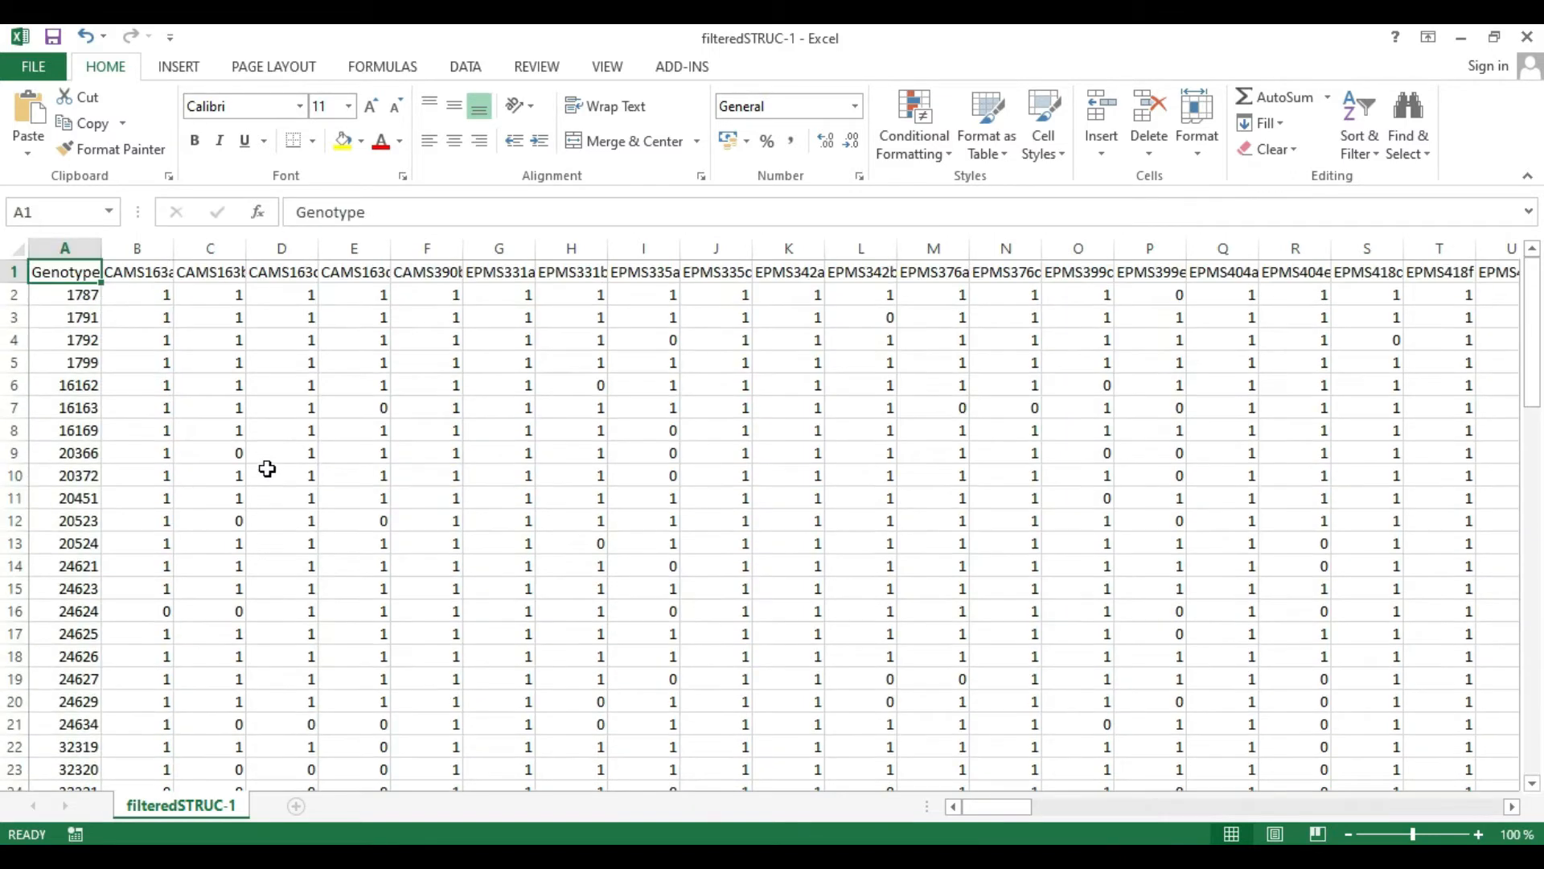
Delete the Genotype header cell A1, shifting the remaining cells of row 1 left.
{"action": "left_click", "coordinate": [72, 272]}
{"action": "right_click", "coordinate": [72, 272]}
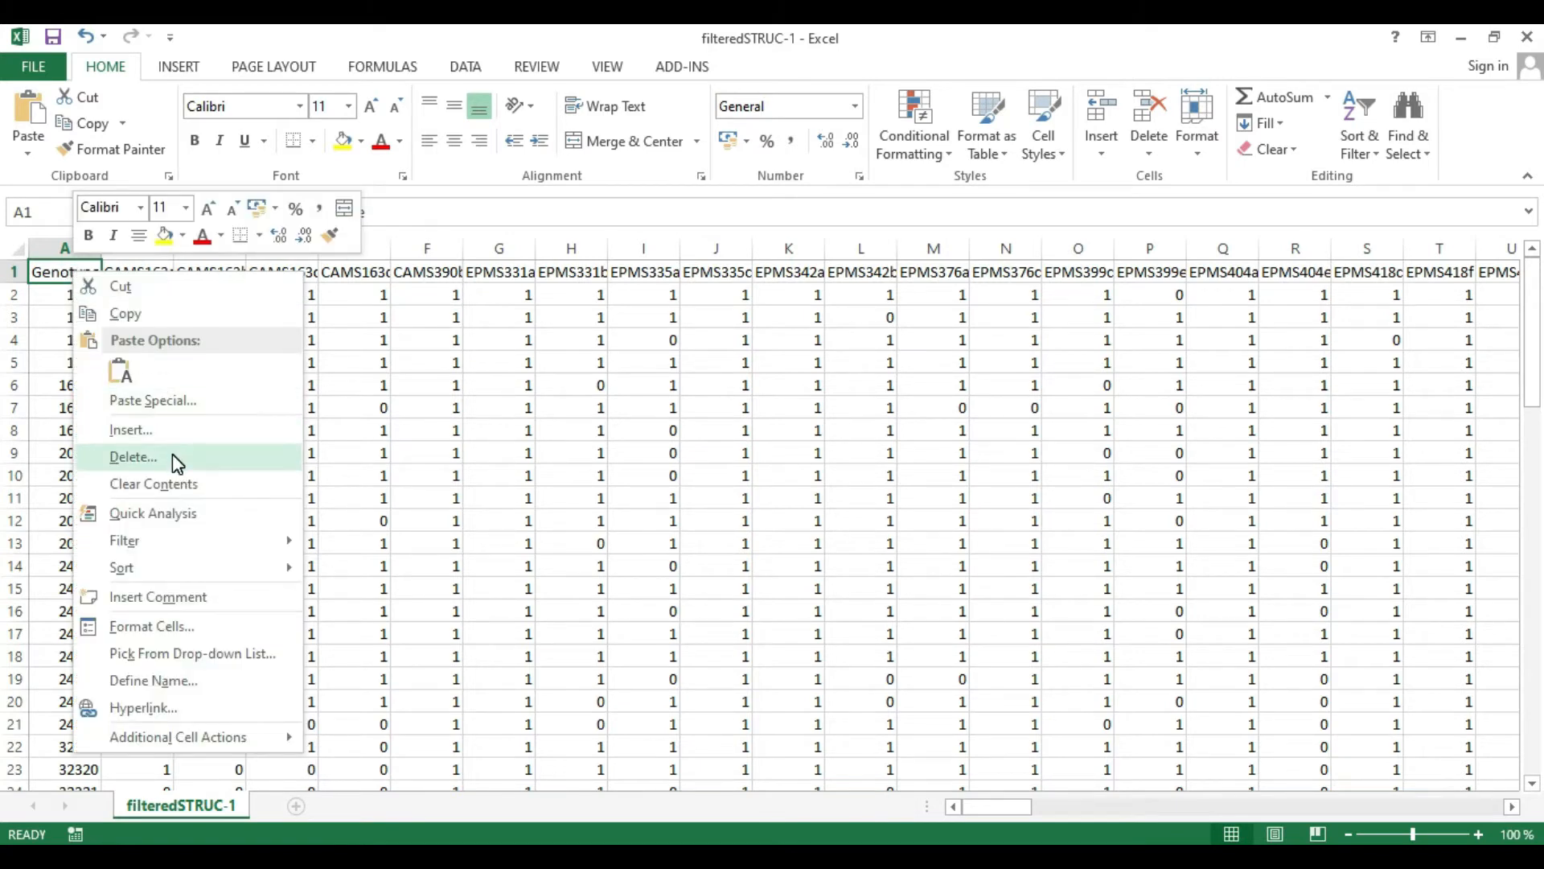
{"action": "left_click", "coordinate": [175, 459]}
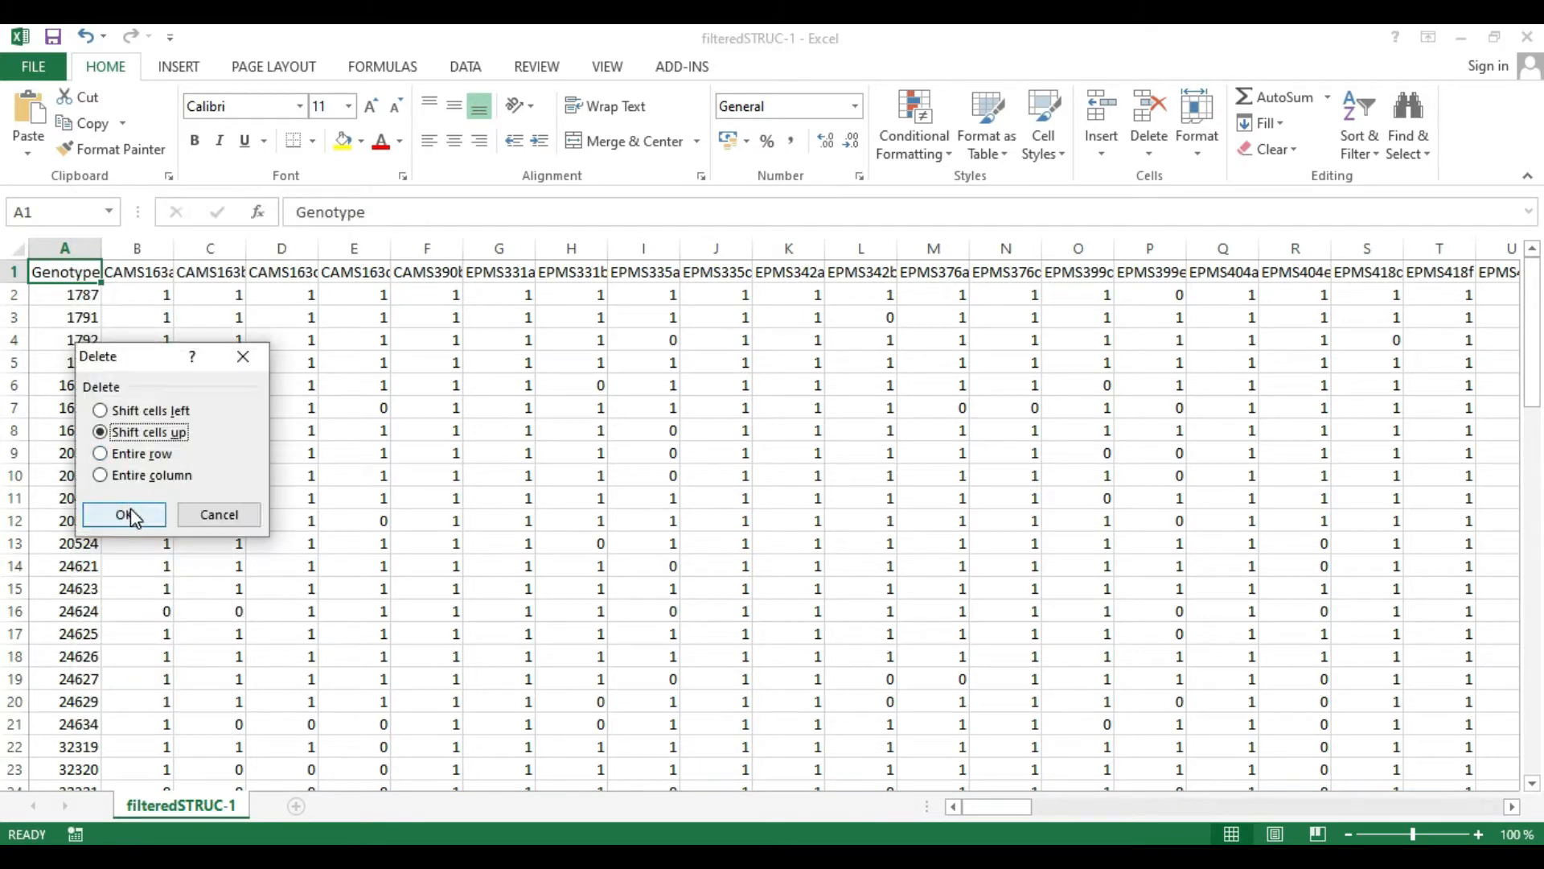
{"action": "left_click", "coordinate": [144, 411]}
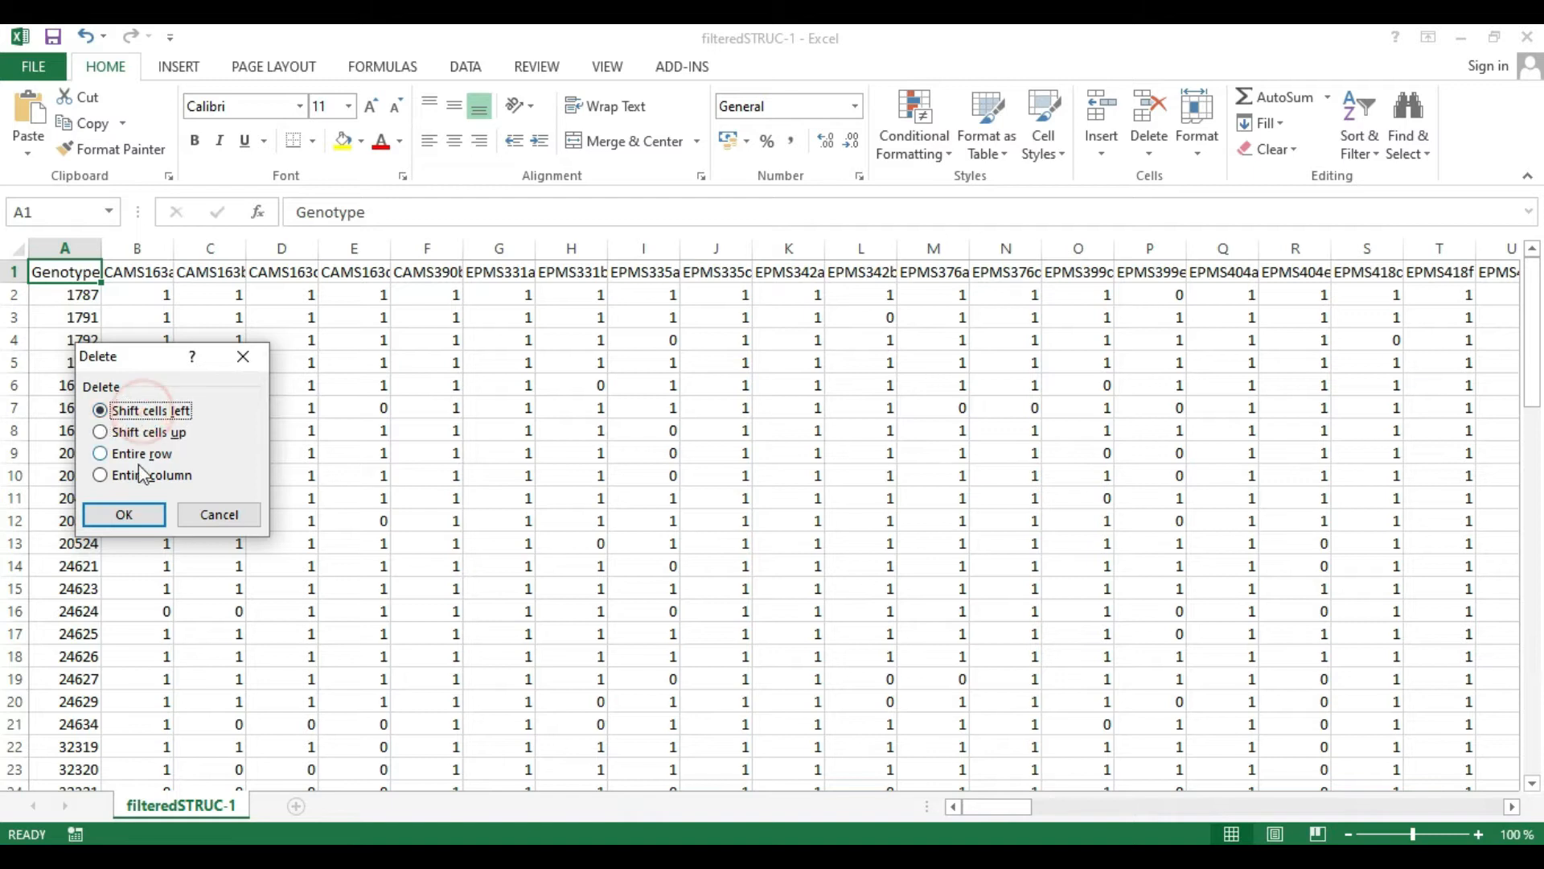
{"action": "left_click", "coordinate": [139, 514]}
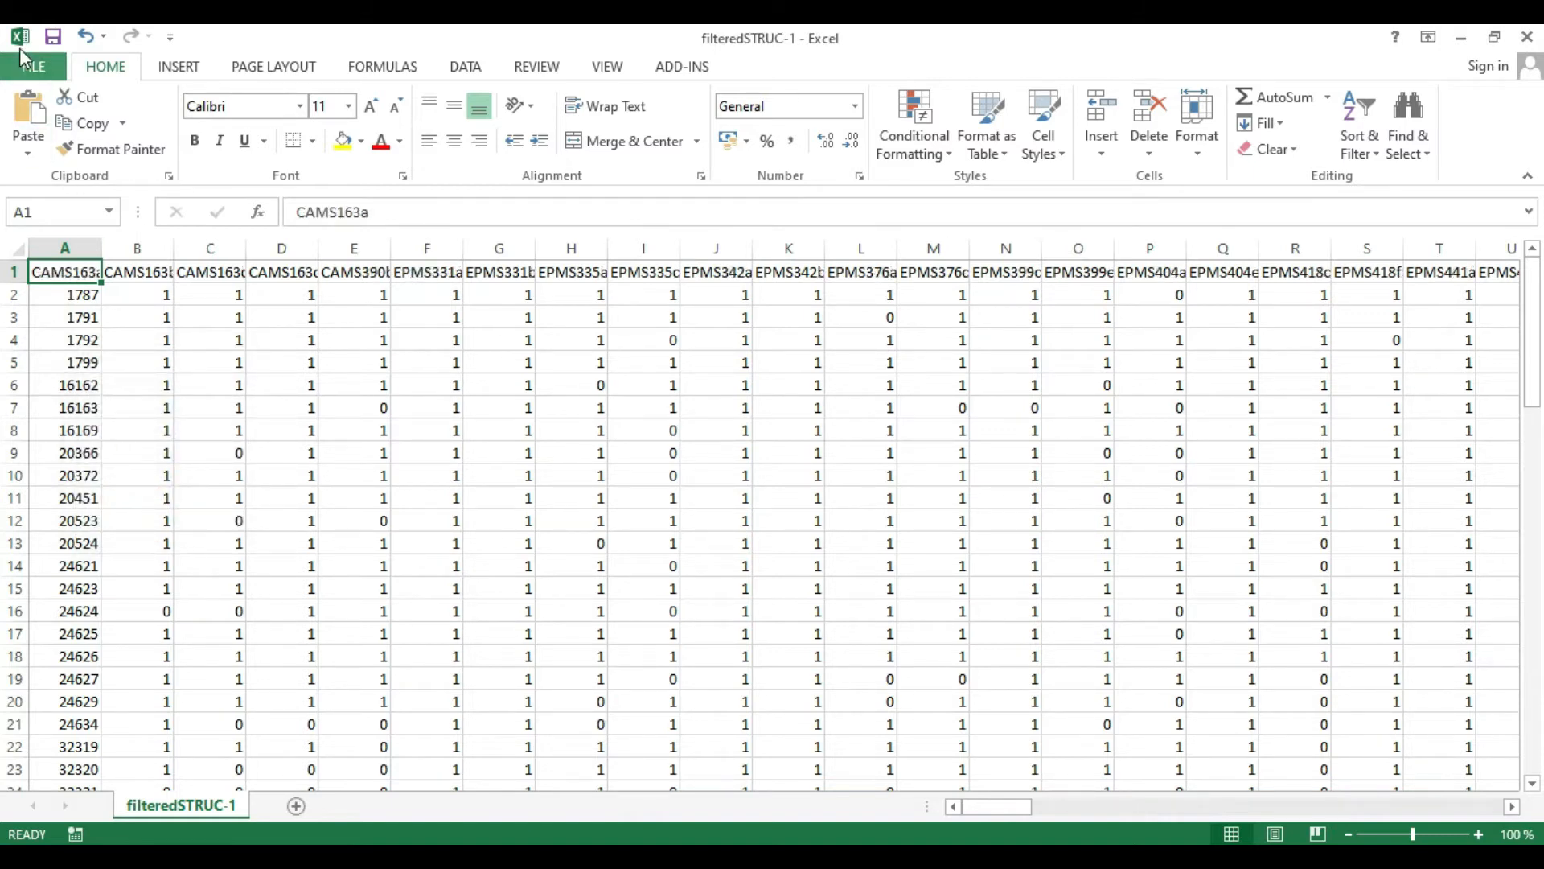
Save the sheet as filteredSTRUC-1 in Text (Tab delimited) format in the TazGen folder, replacing the existing file and keeping that format.
{"action": "left_click", "coordinate": [34, 69]}
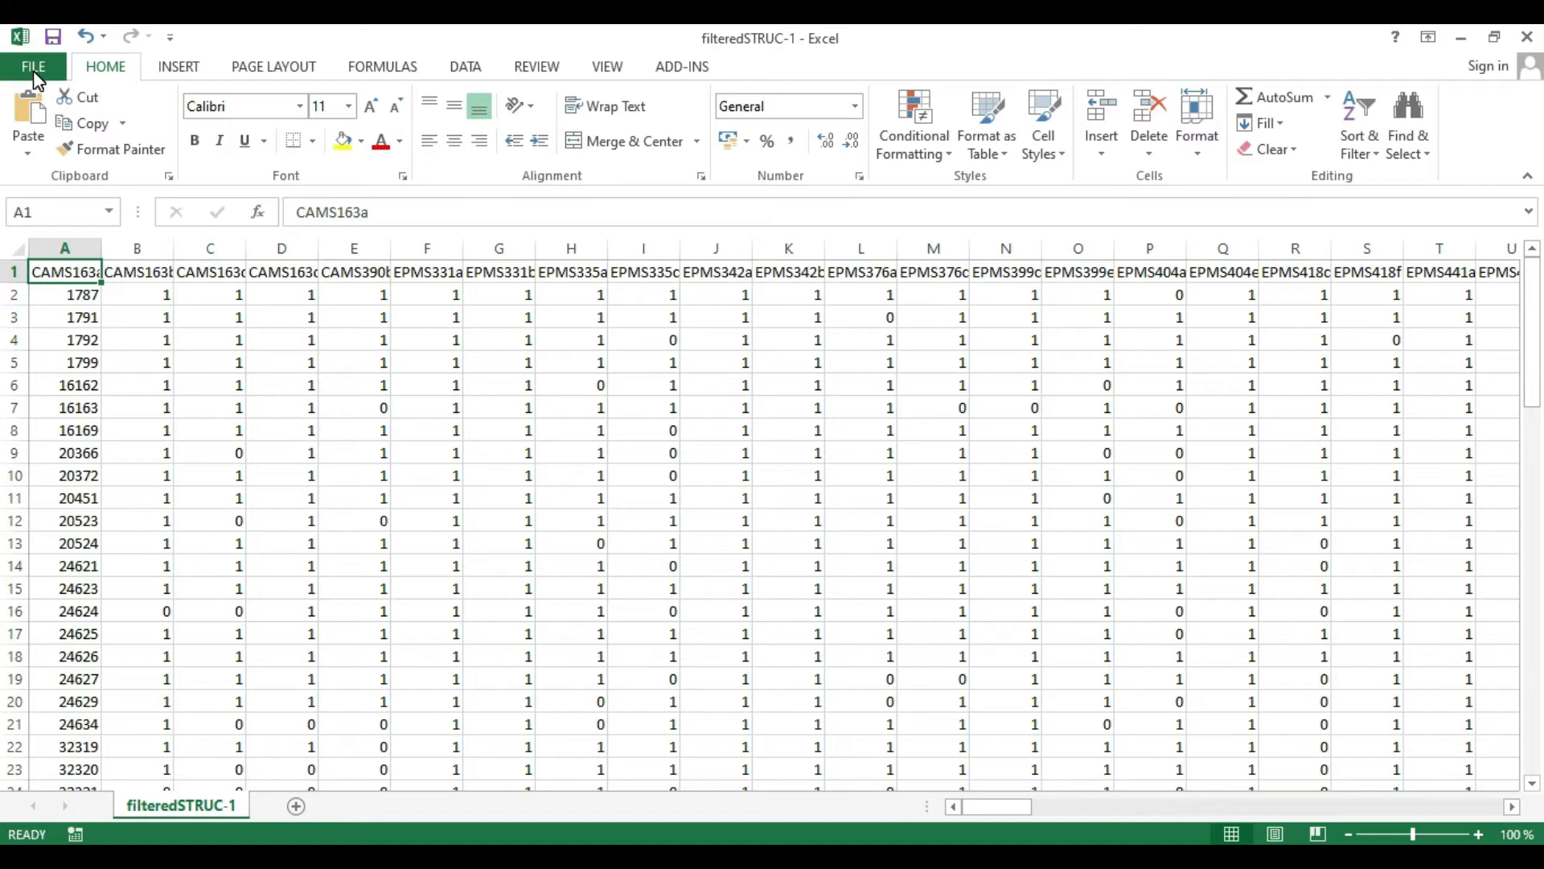
{"action": "left_click", "coordinate": [70, 291]}
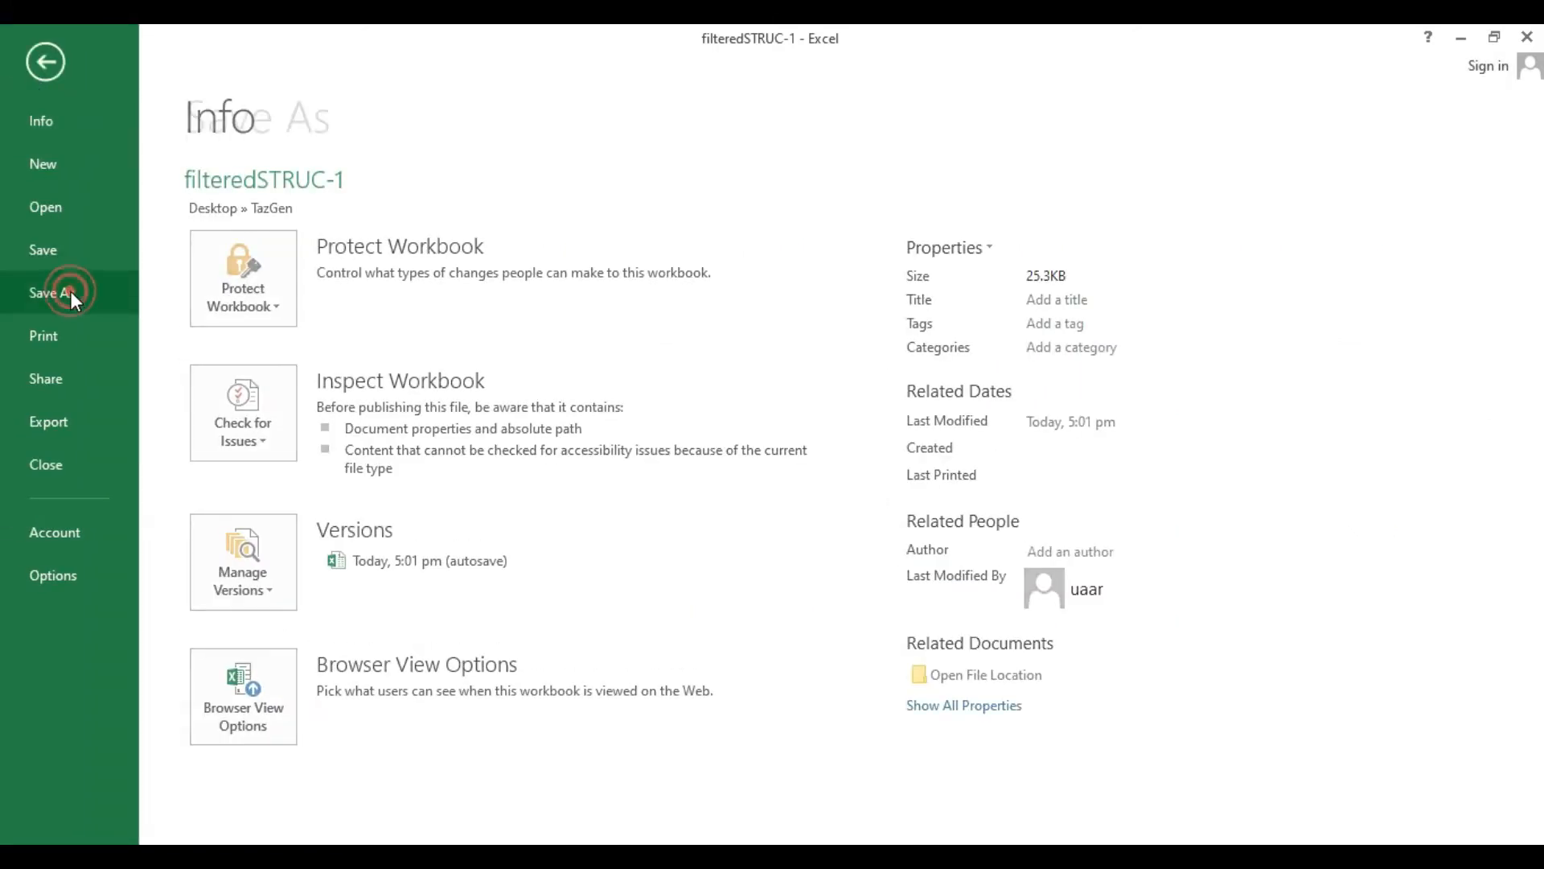
{"action": "left_click", "coordinate": [611, 279]}
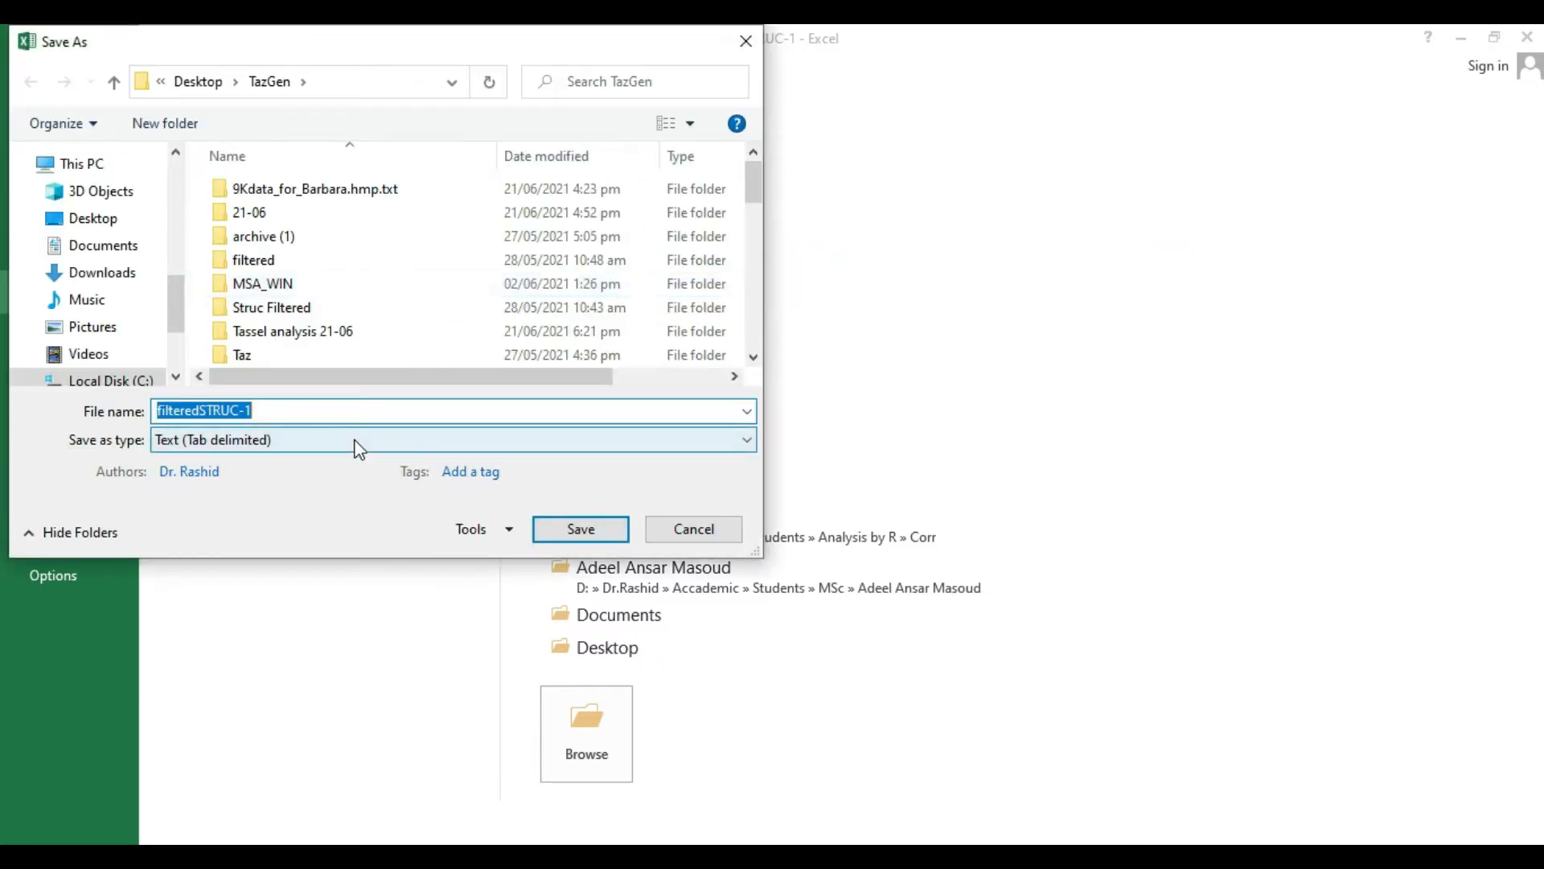
{"action": "left_click", "coordinate": [356, 442]}
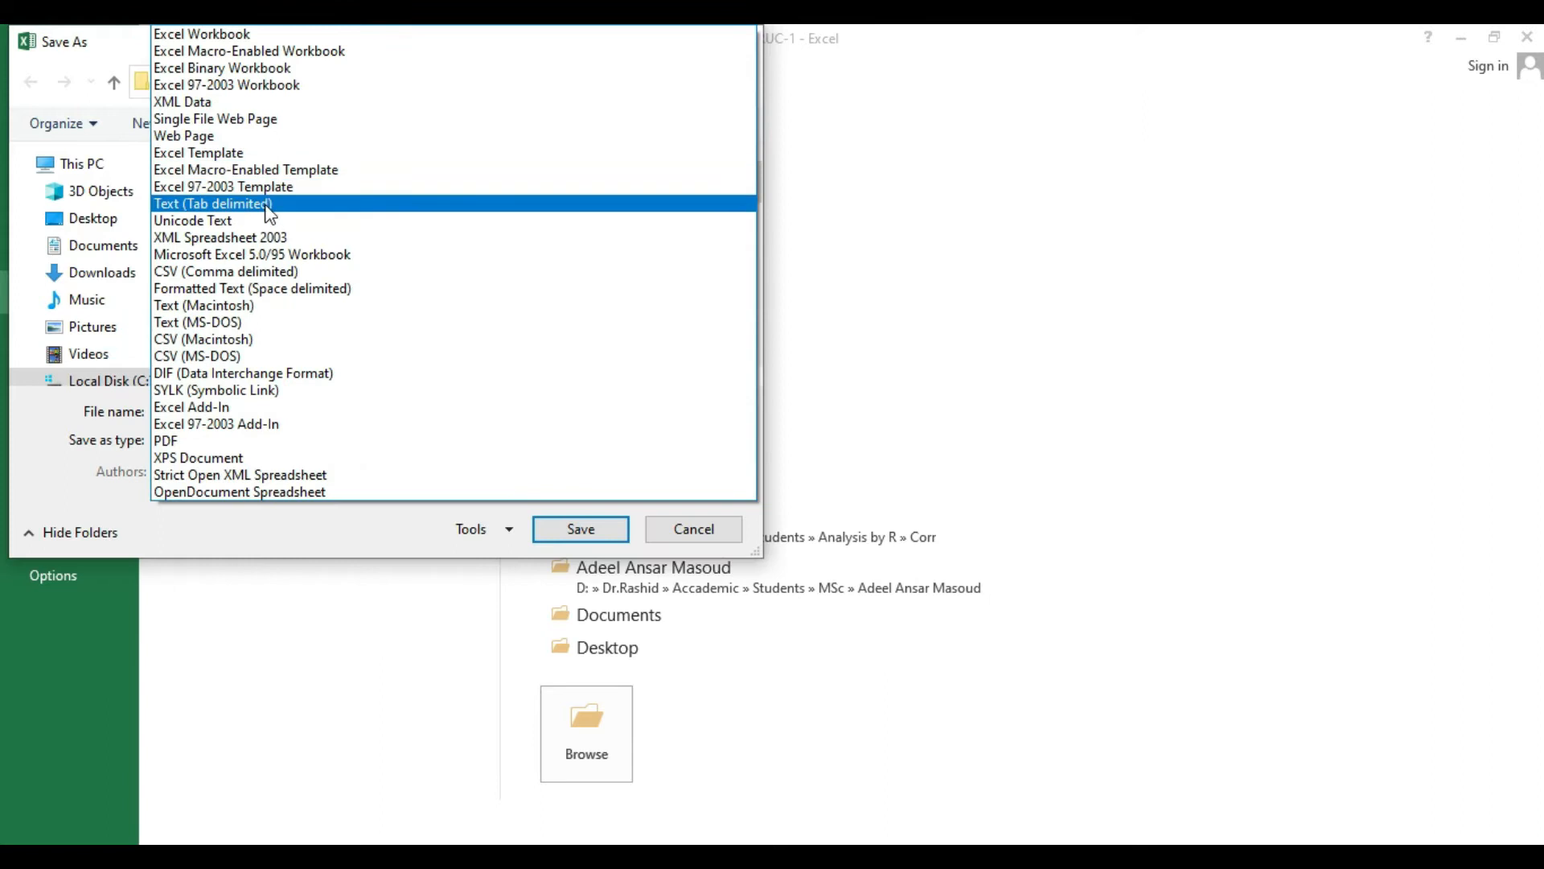
{"action": "left_click", "coordinate": [310, 208]}
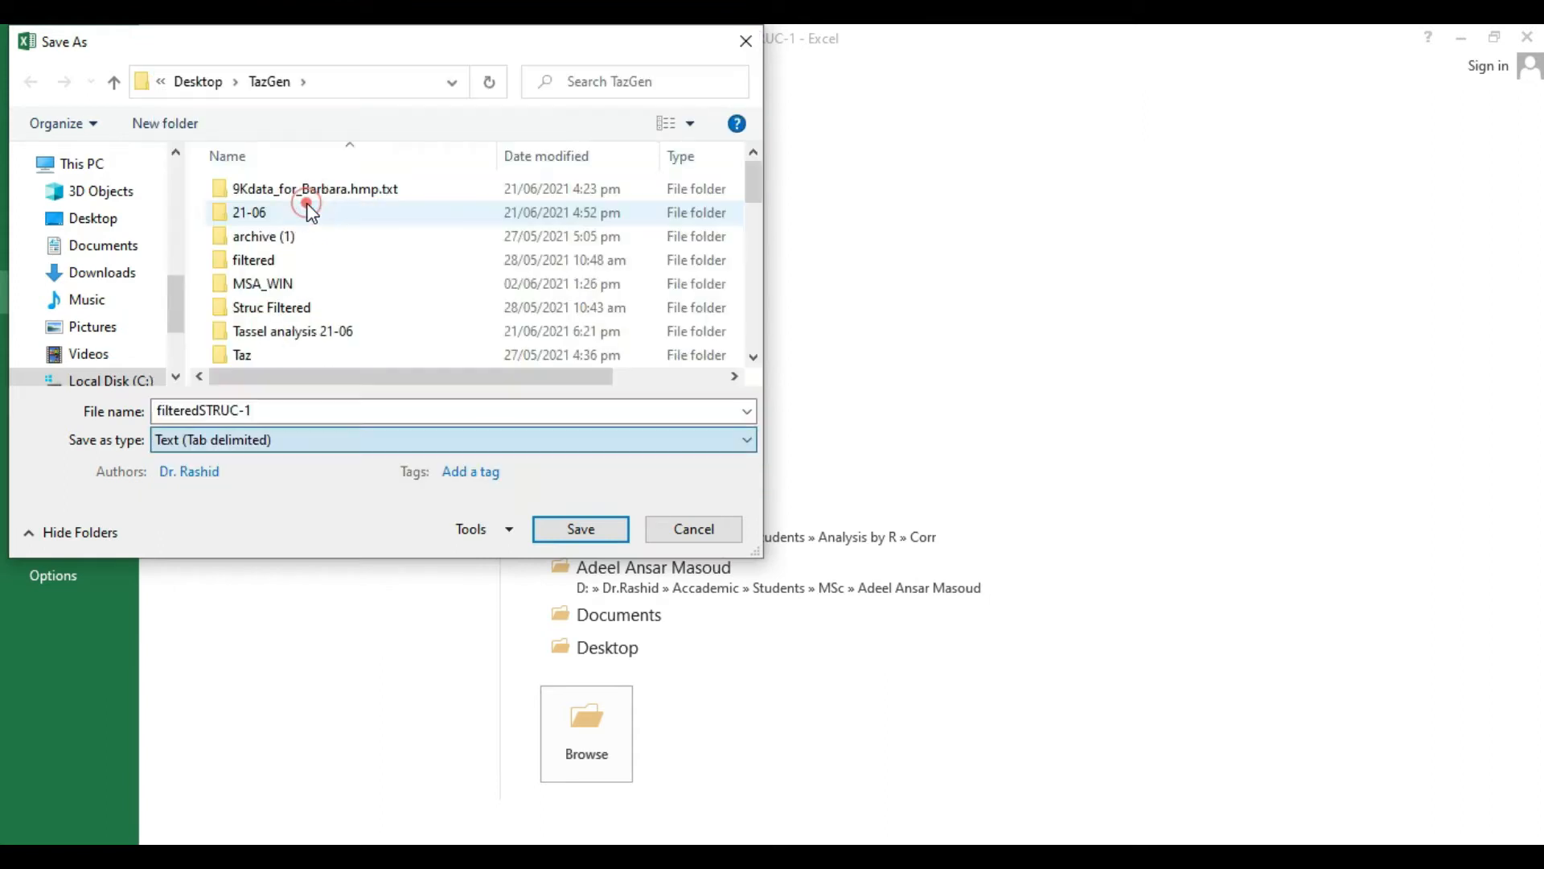
{"action": "left_click", "coordinate": [583, 531]}
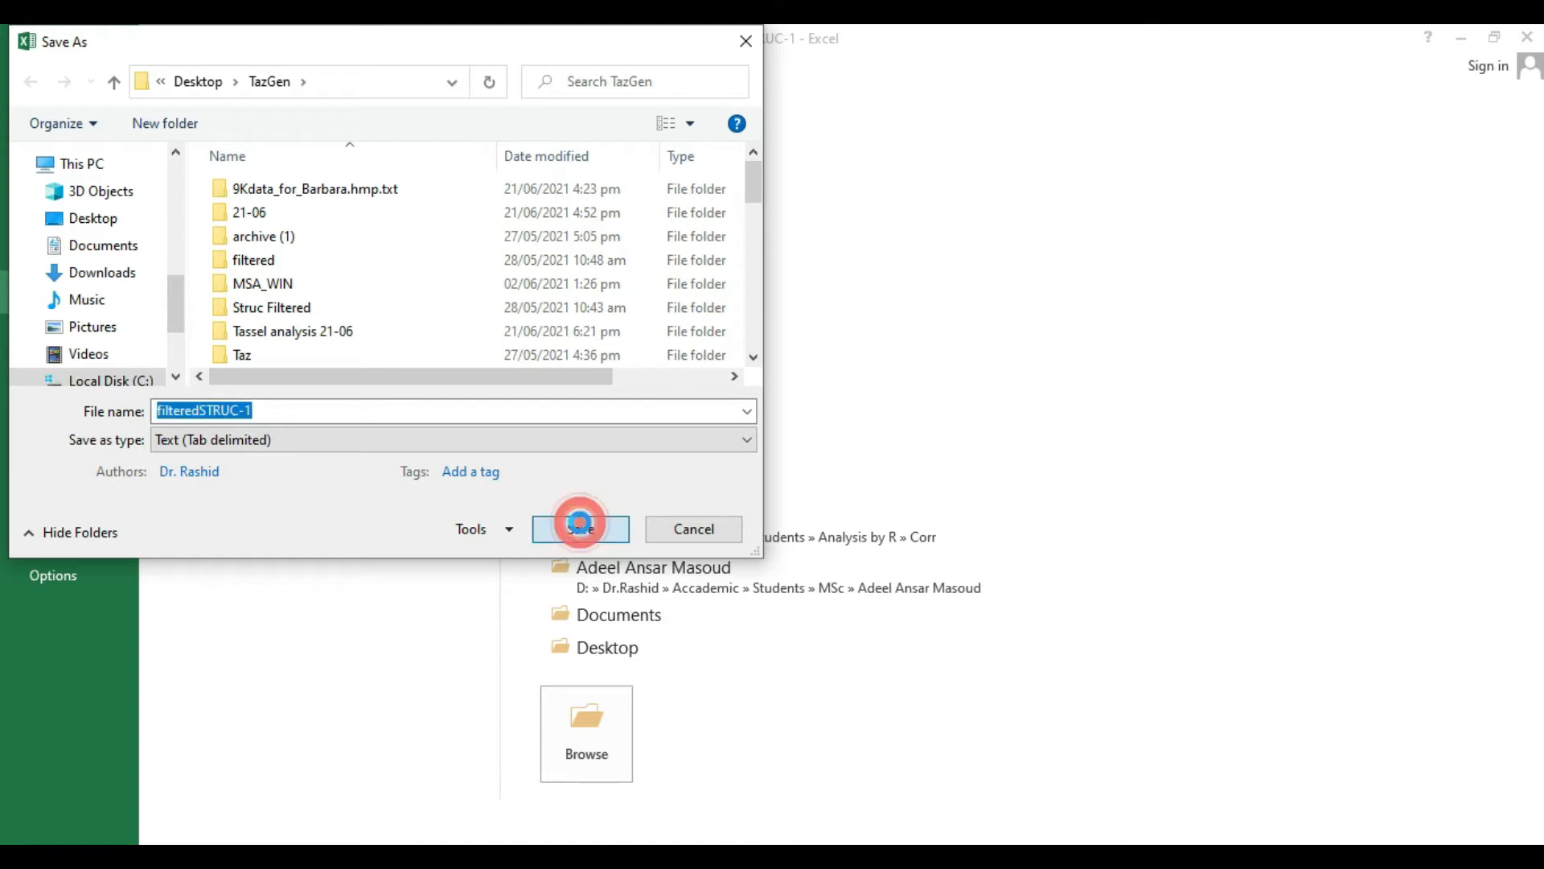
{"action": "left_click", "coordinate": [951, 464]}
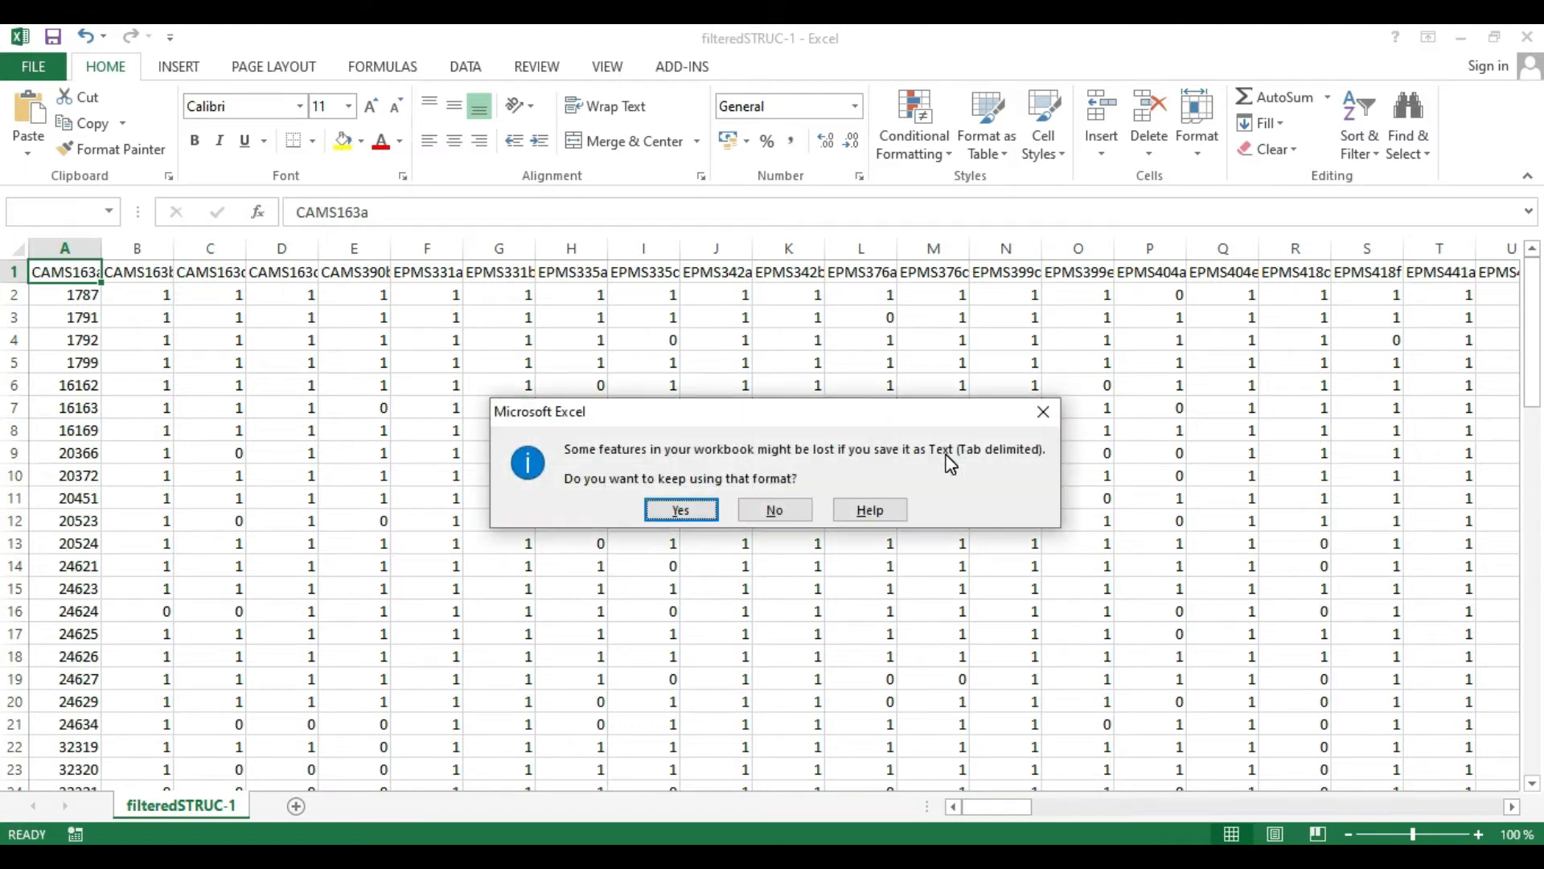
{"action": "left_click", "coordinate": [693, 514]}
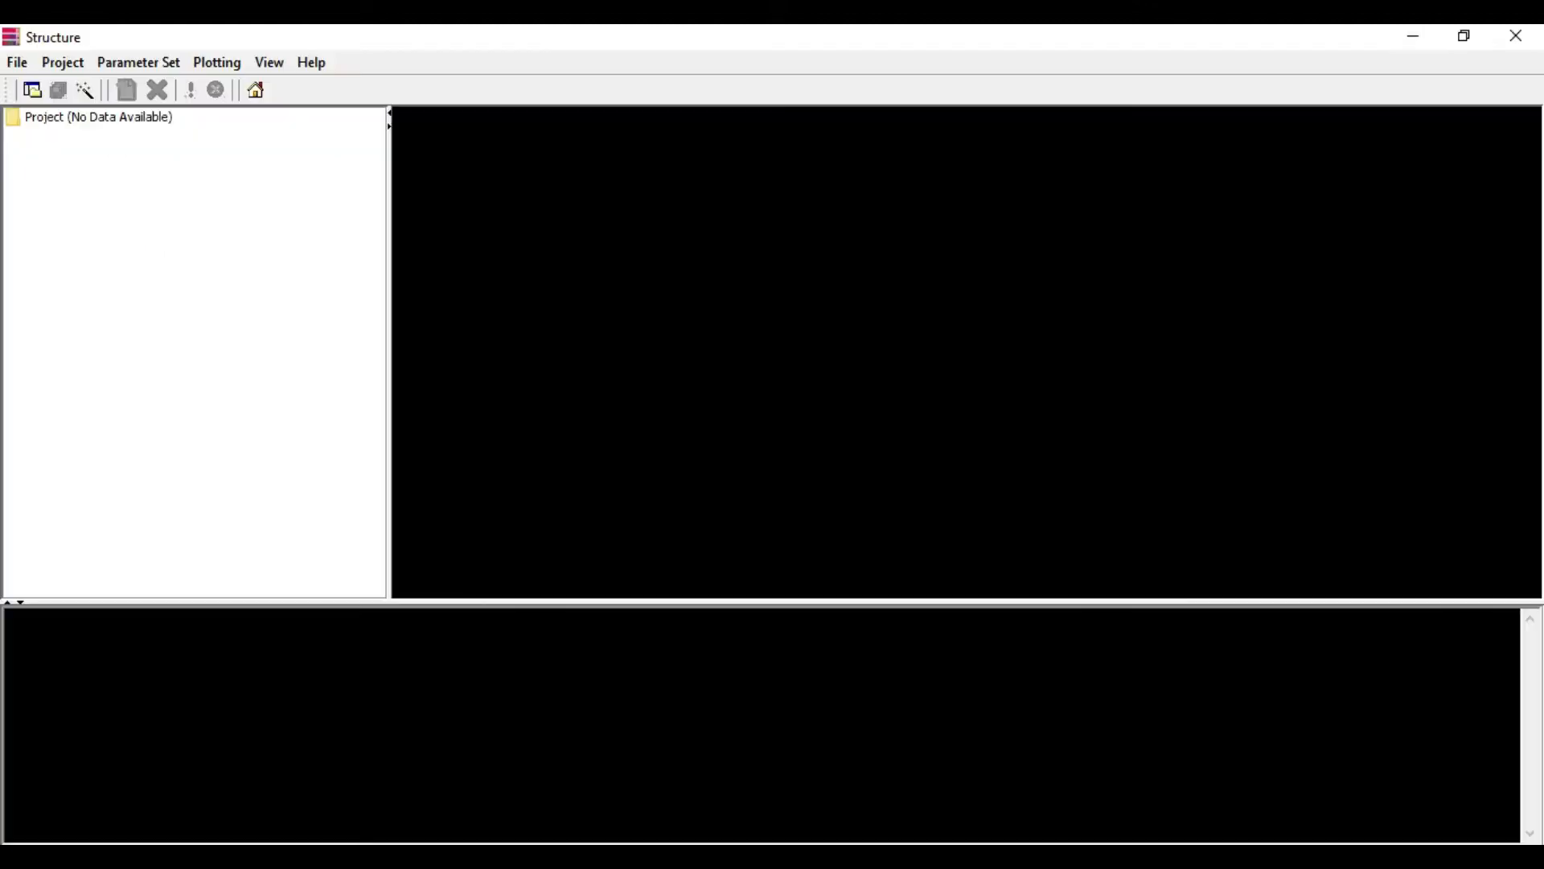
Switch to Structure and start a new project named Demo.
{"action": "left_click", "coordinate": [19, 63]}
{"action": "mouse_move", "coordinate": [16, 64]}
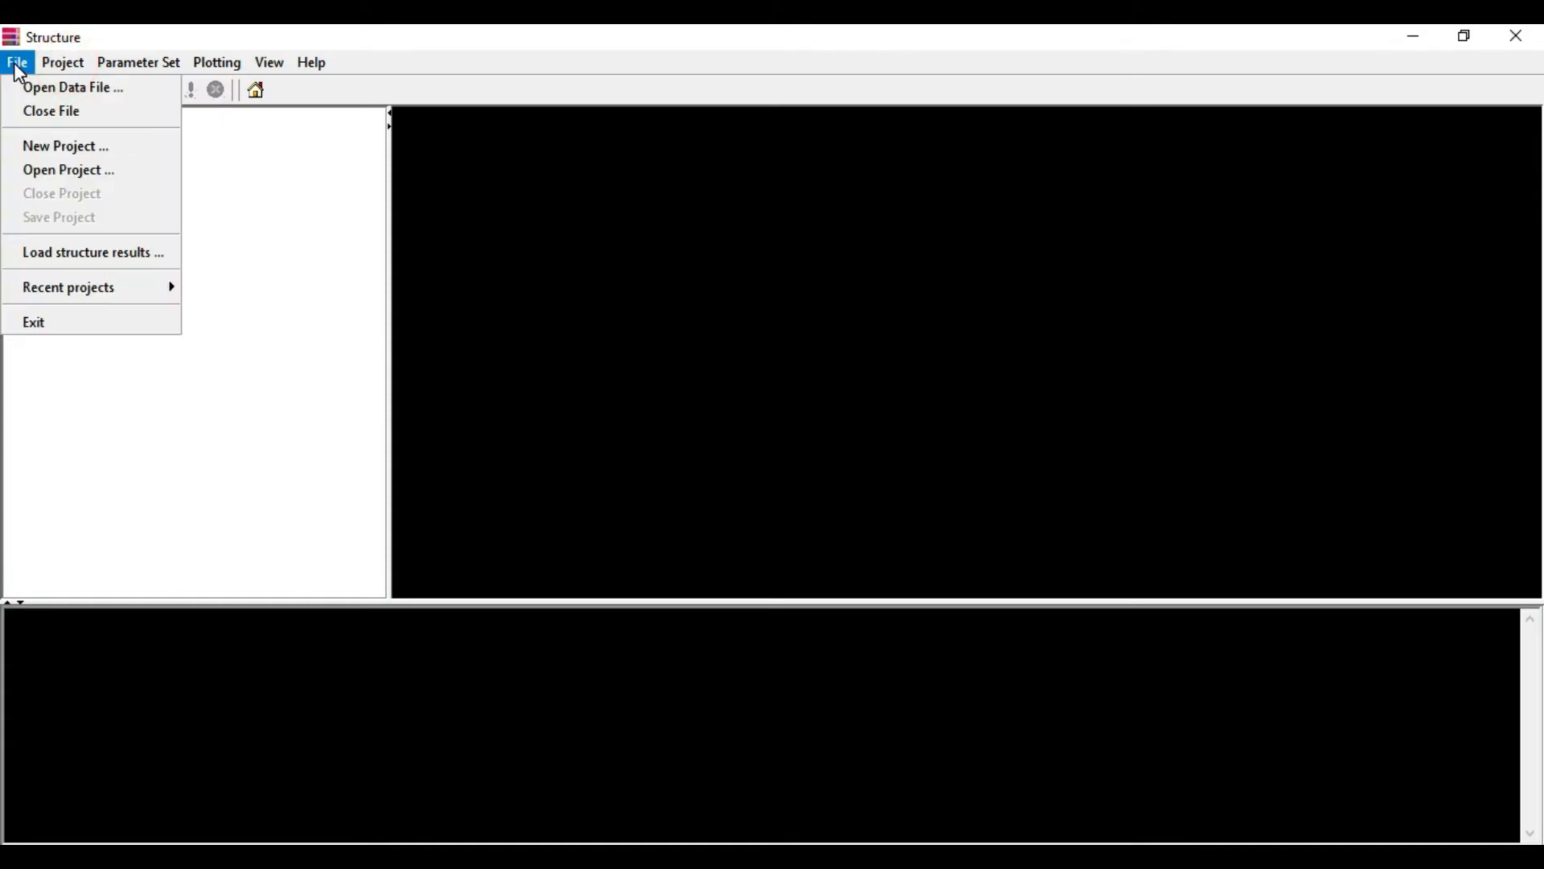
{"action": "left_click", "coordinate": [45, 148]}
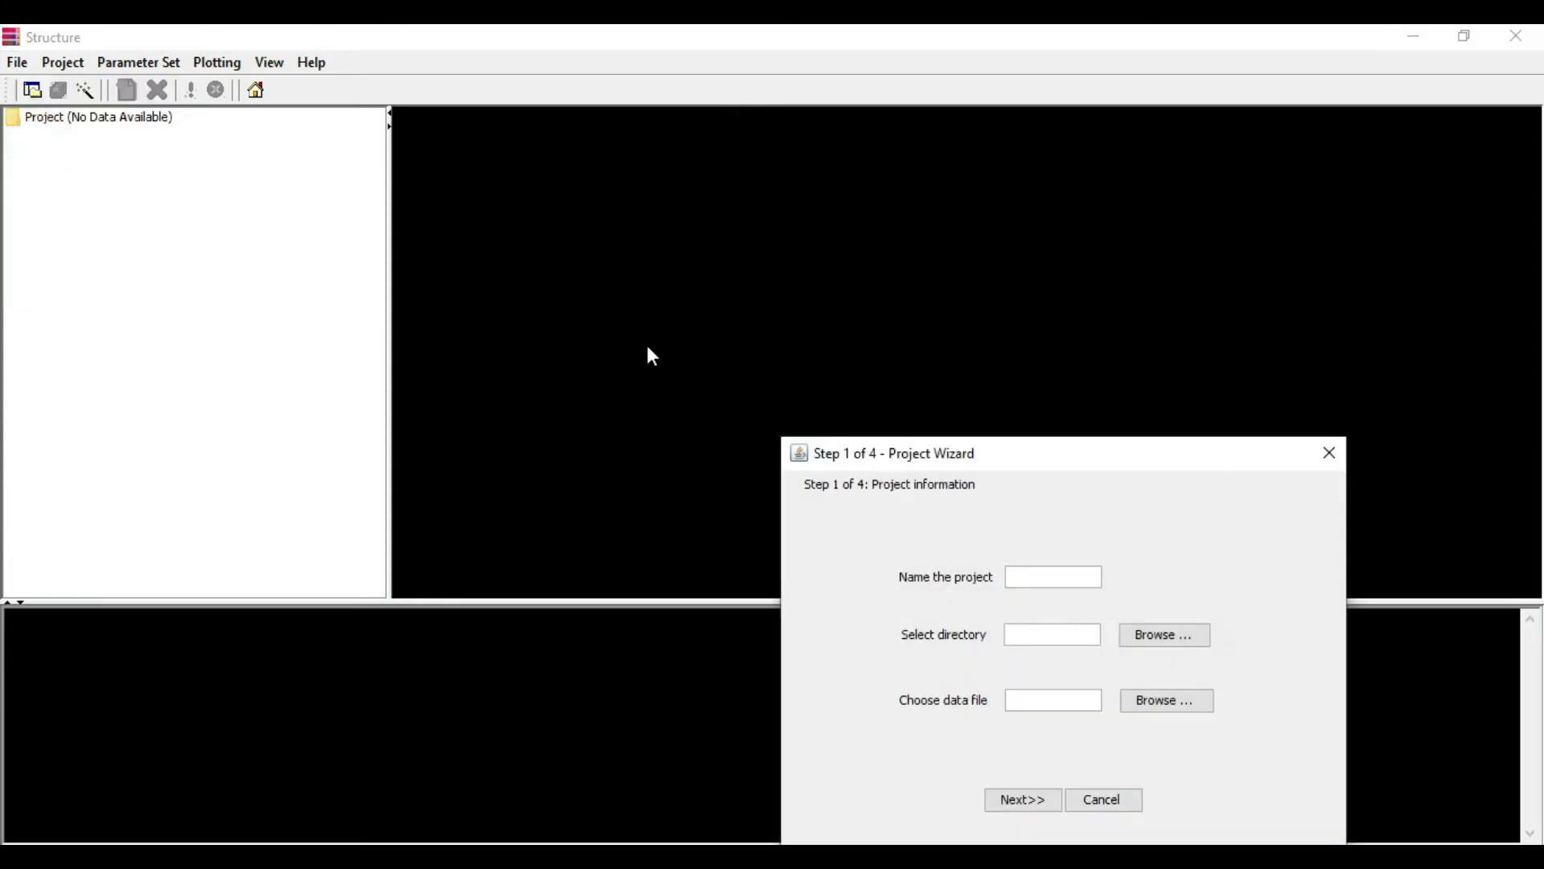
{"action": "left_click_drag", "start_coordinate": [1074, 445], "coordinate": [959, 107]}
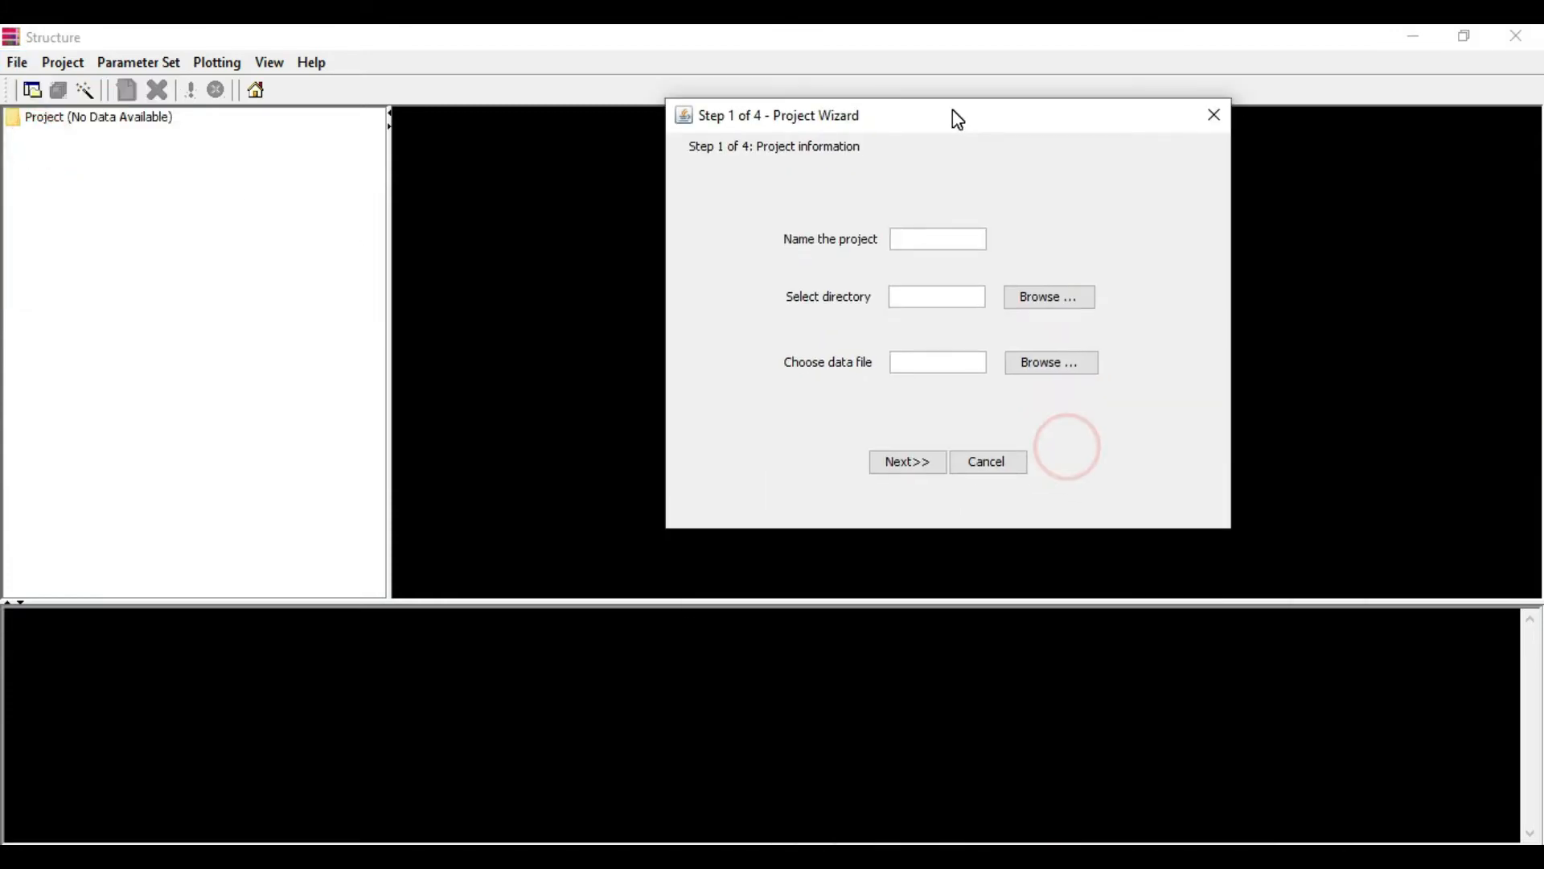
{"action": "left_click", "coordinate": [930, 239]}
Set the project directory to the TazGen folder on the Desktop.
{"action": "left_click", "coordinate": [1080, 300]}
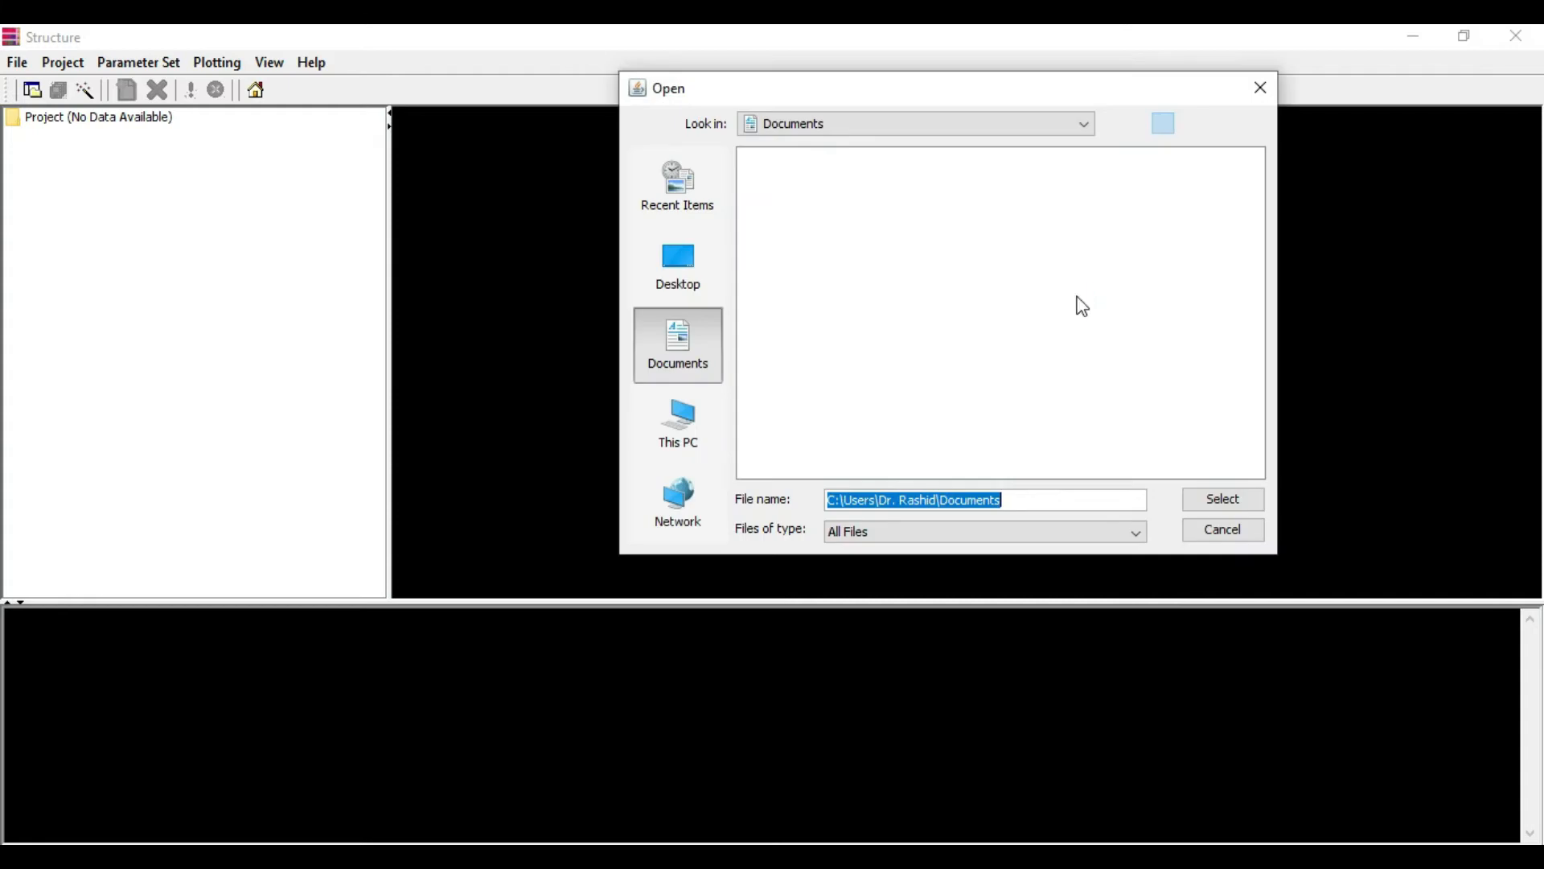
{"action": "left_click", "coordinate": [697, 270]}
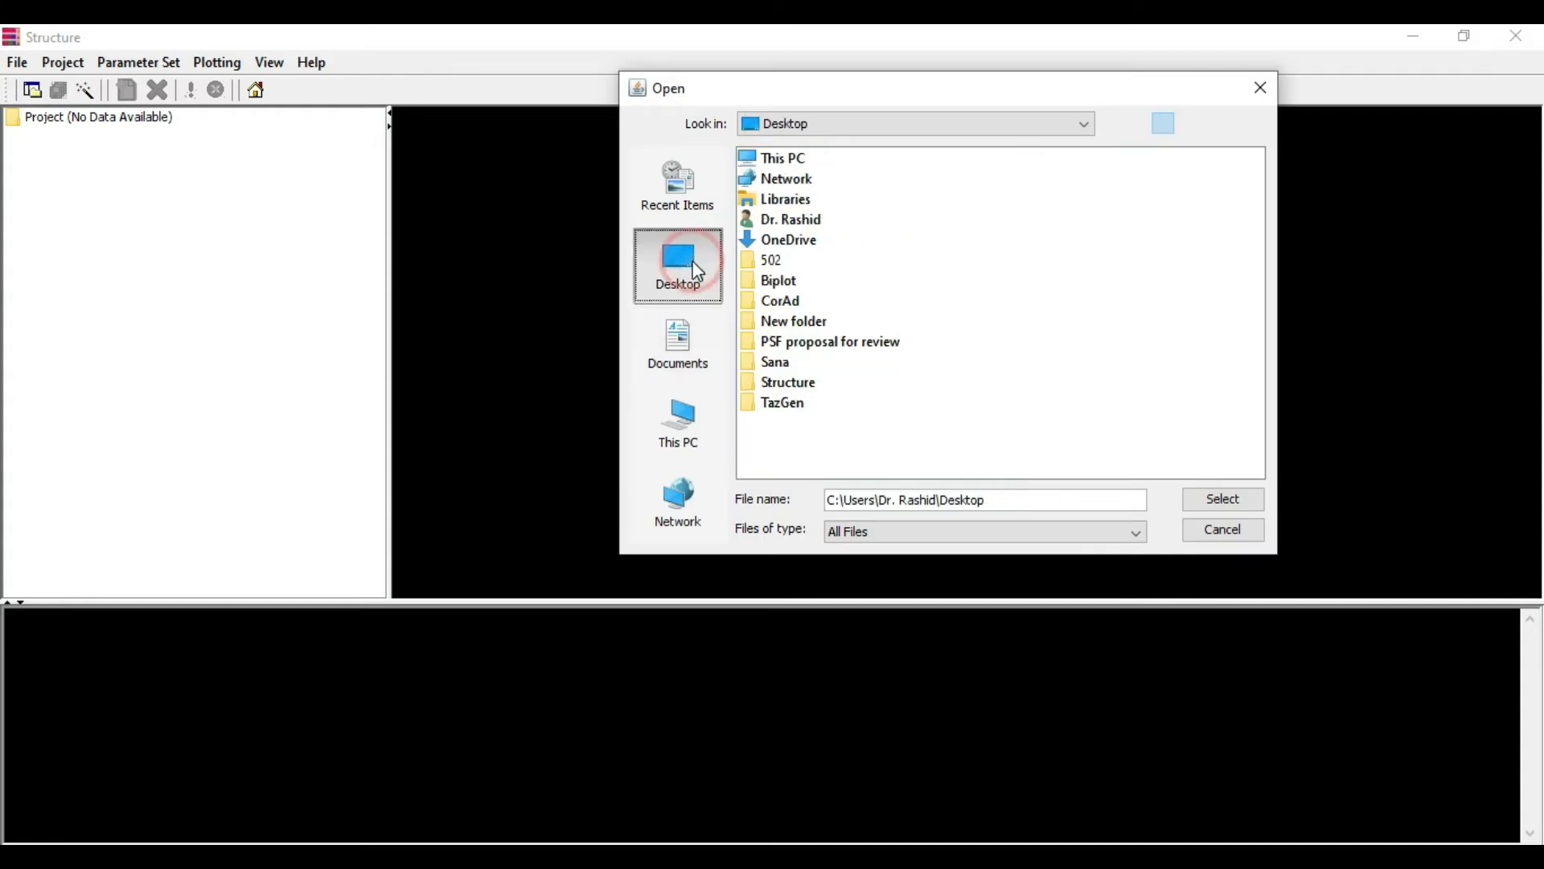
{"action": "left_click", "coordinate": [780, 403]}
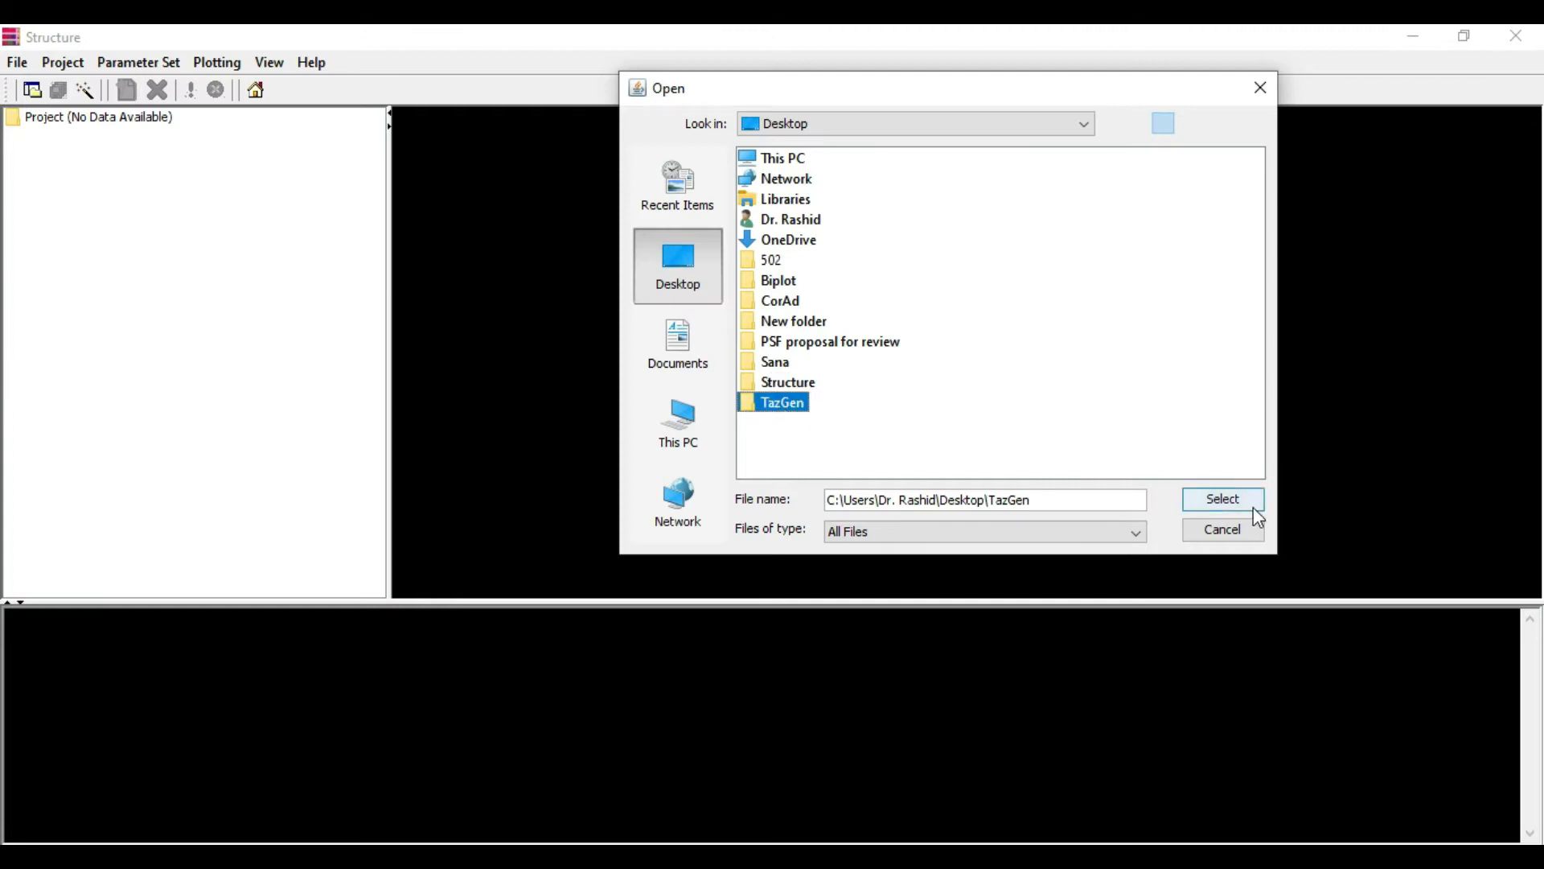
{"action": "left_click", "coordinate": [1224, 500]}
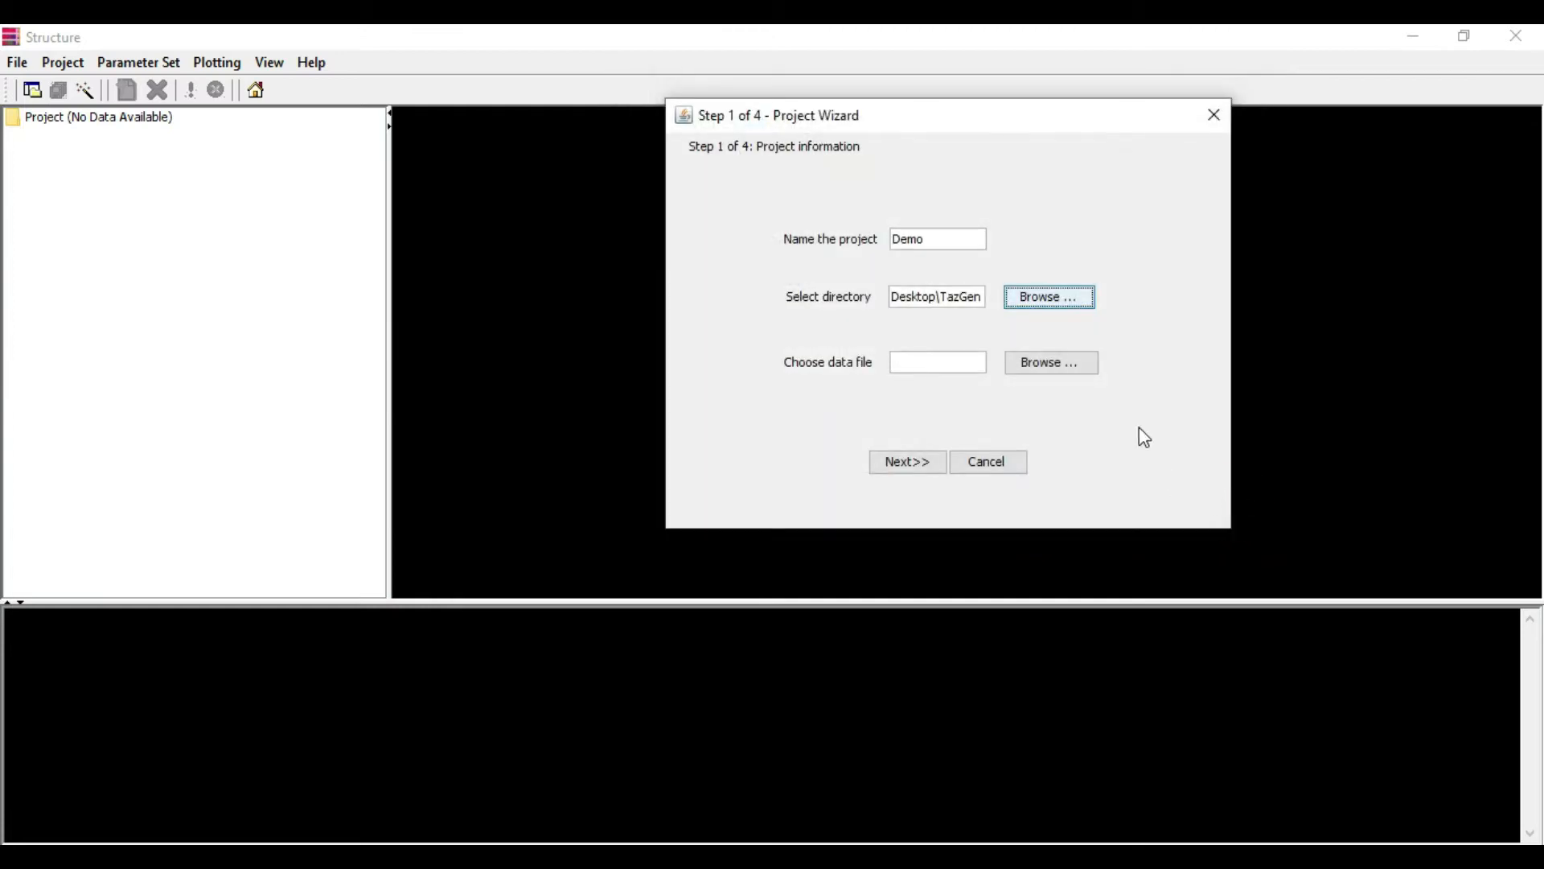
Choose filteredSTRUC-1.txt from the TazGen folder as the project's data file and continue to the wizard's second step.
{"action": "left_click", "coordinate": [1074, 368]}
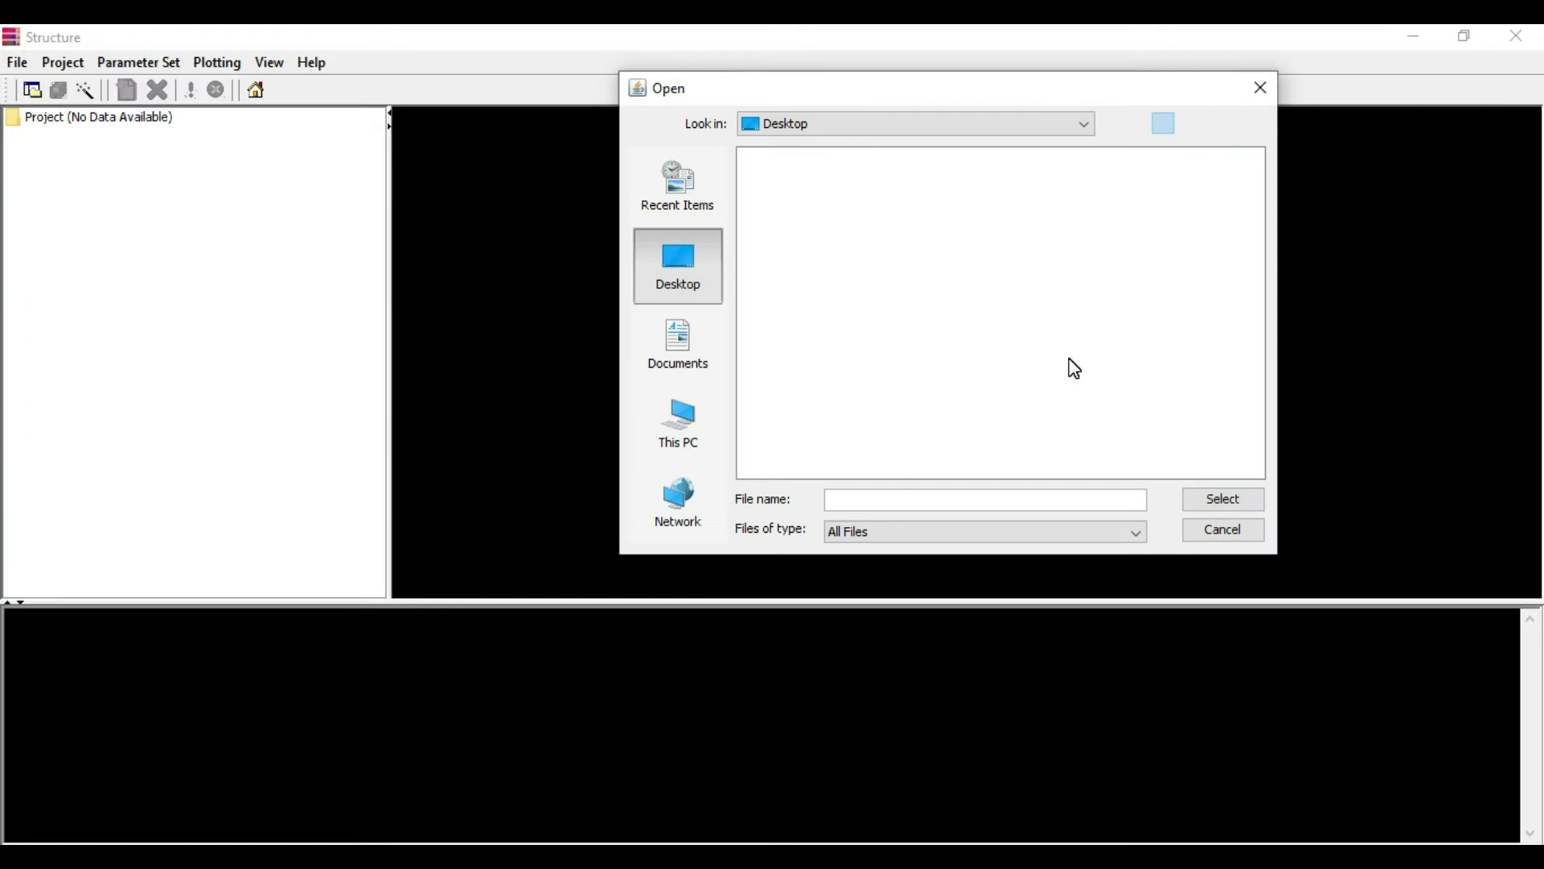
{"action": "left_click", "coordinate": [789, 304]}
{"action": "double_click", "coordinate": [789, 304]}
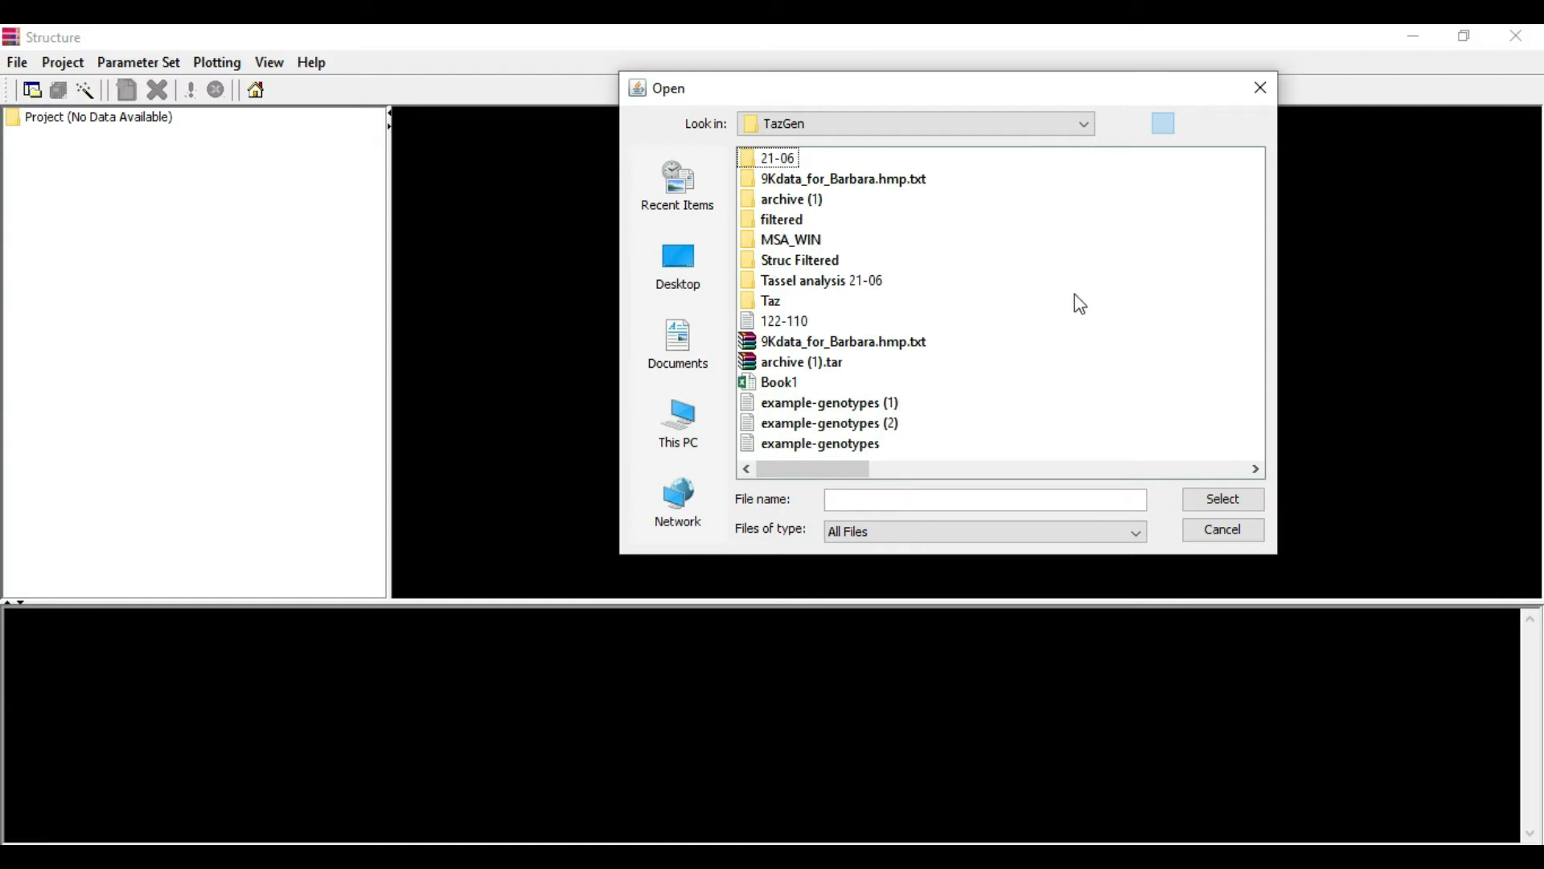
{"action": "left_click", "coordinate": [1257, 470]}
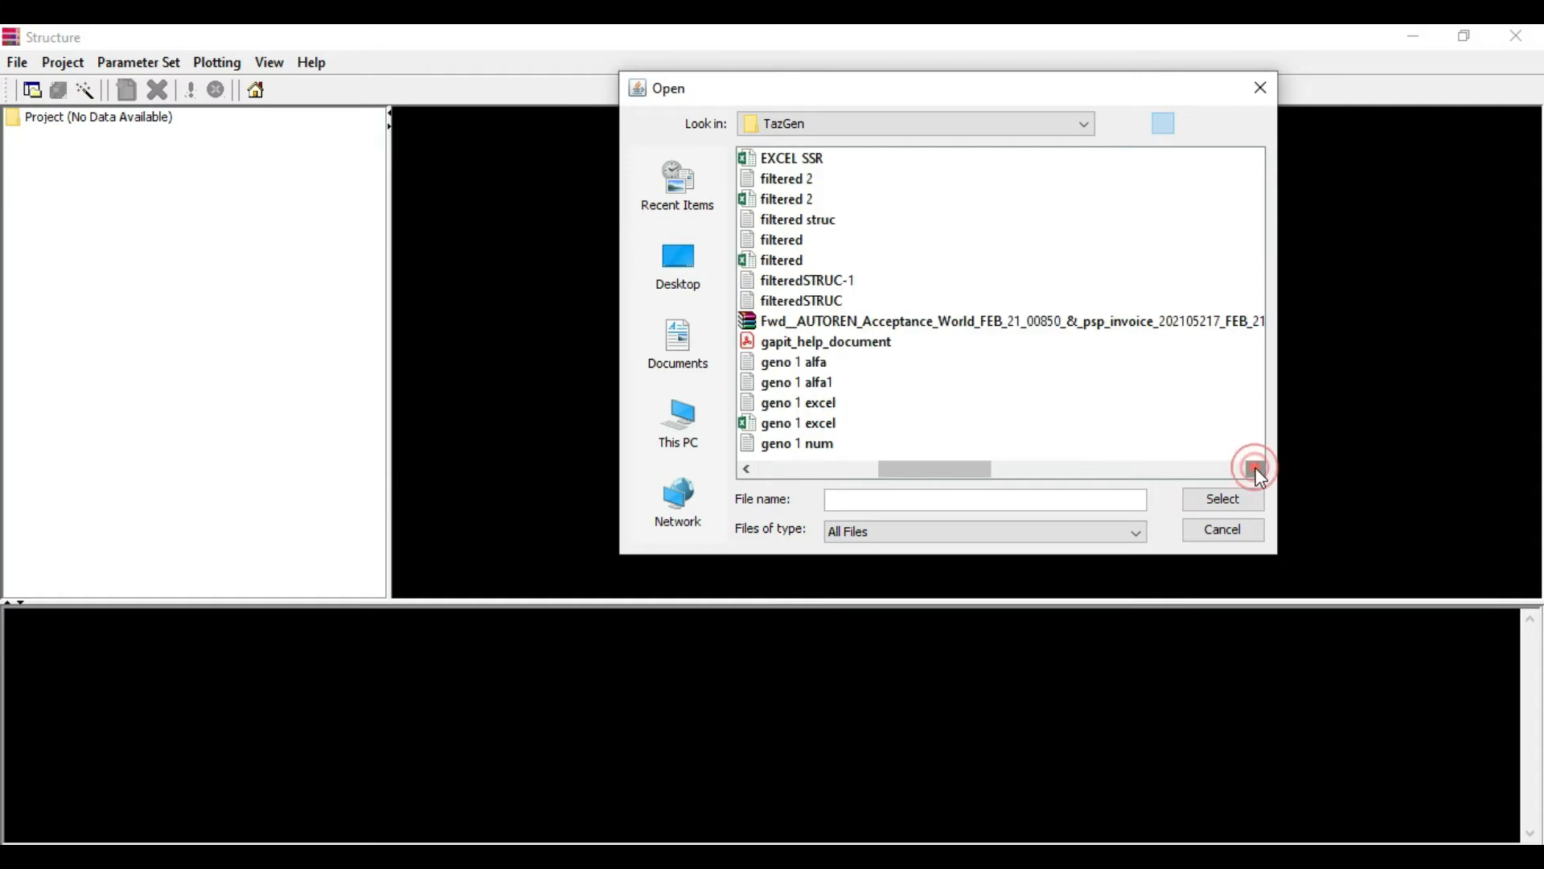
{"action": "left_click", "coordinate": [830, 280]}
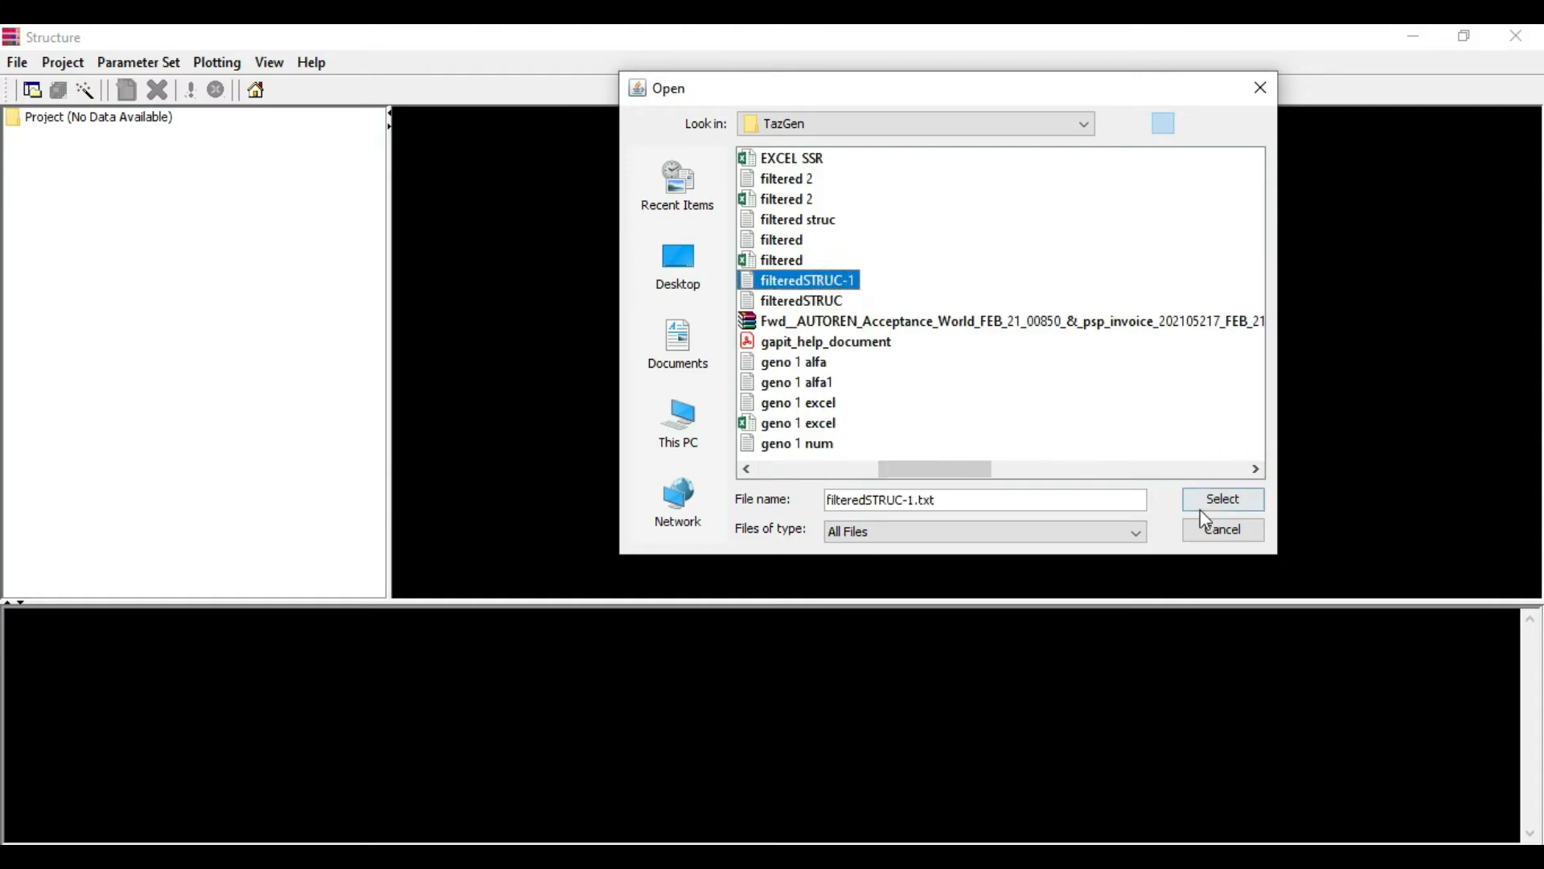
{"action": "left_click", "coordinate": [1223, 502]}
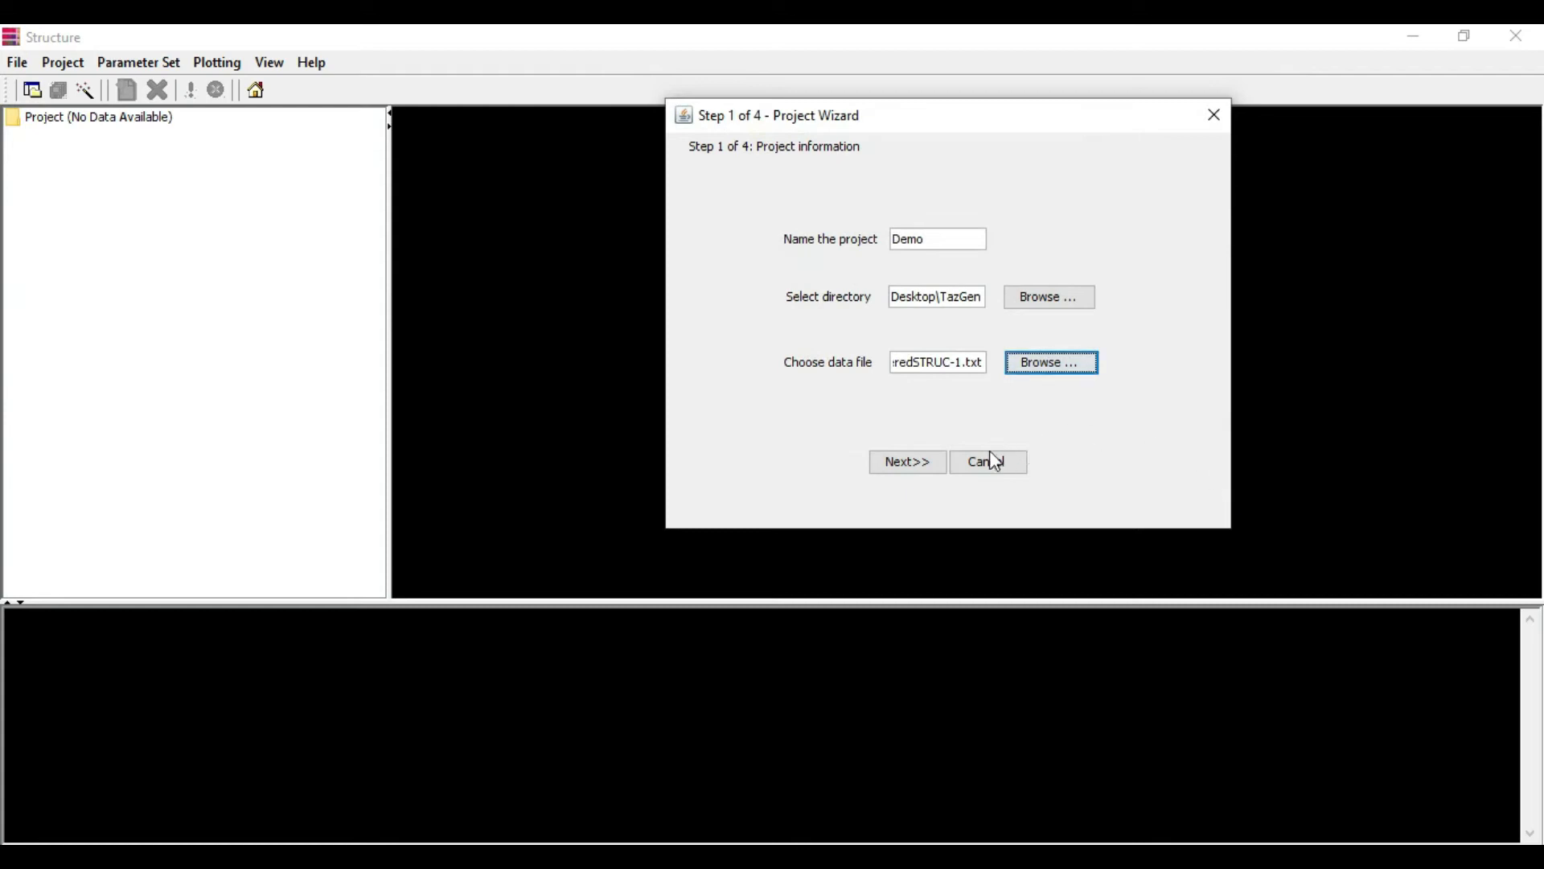
{"action": "left_click", "coordinate": [909, 463]}
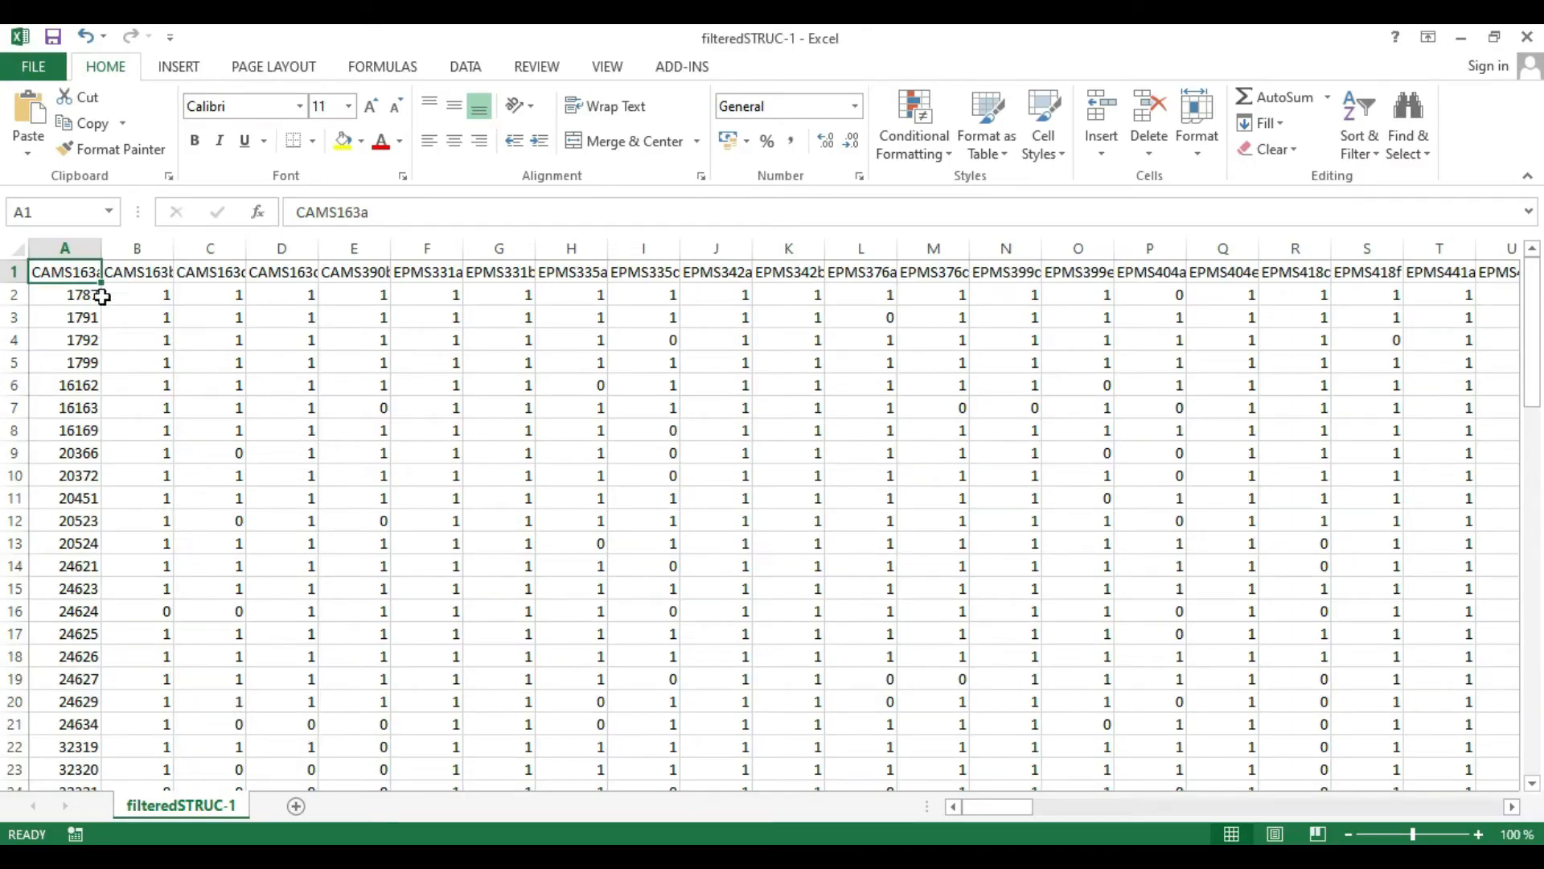
Count the marker names in row 1 of the Excel sheet and set the number of individuals to 151 in Structure's project wizard.
{"action": "key", "text": "ctrl+shift+Right"}
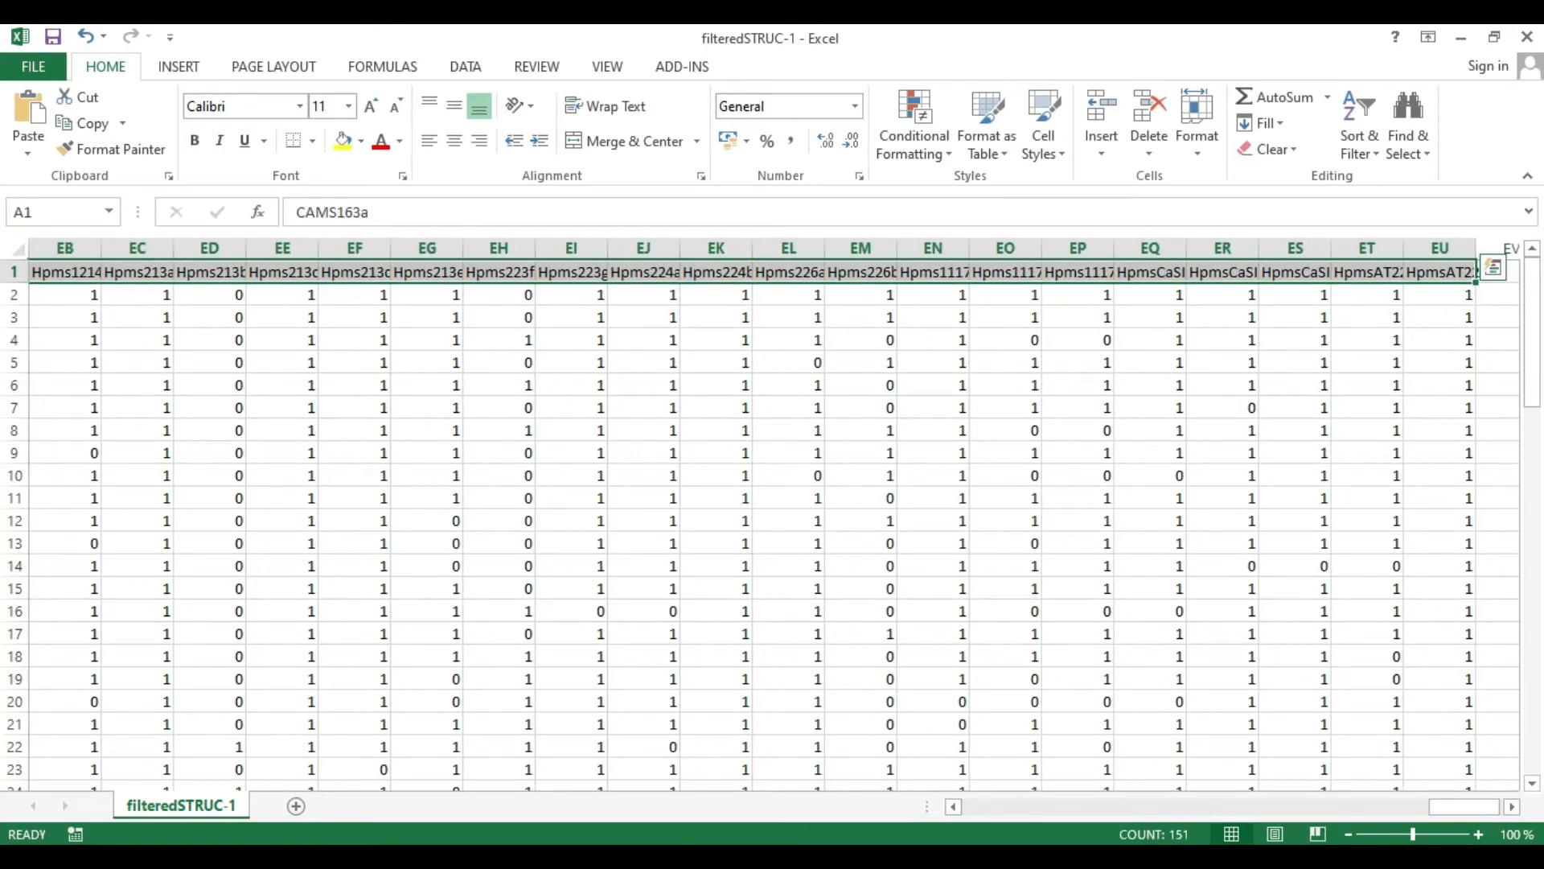
{"action": "left_click", "coordinate": [593, 854]}
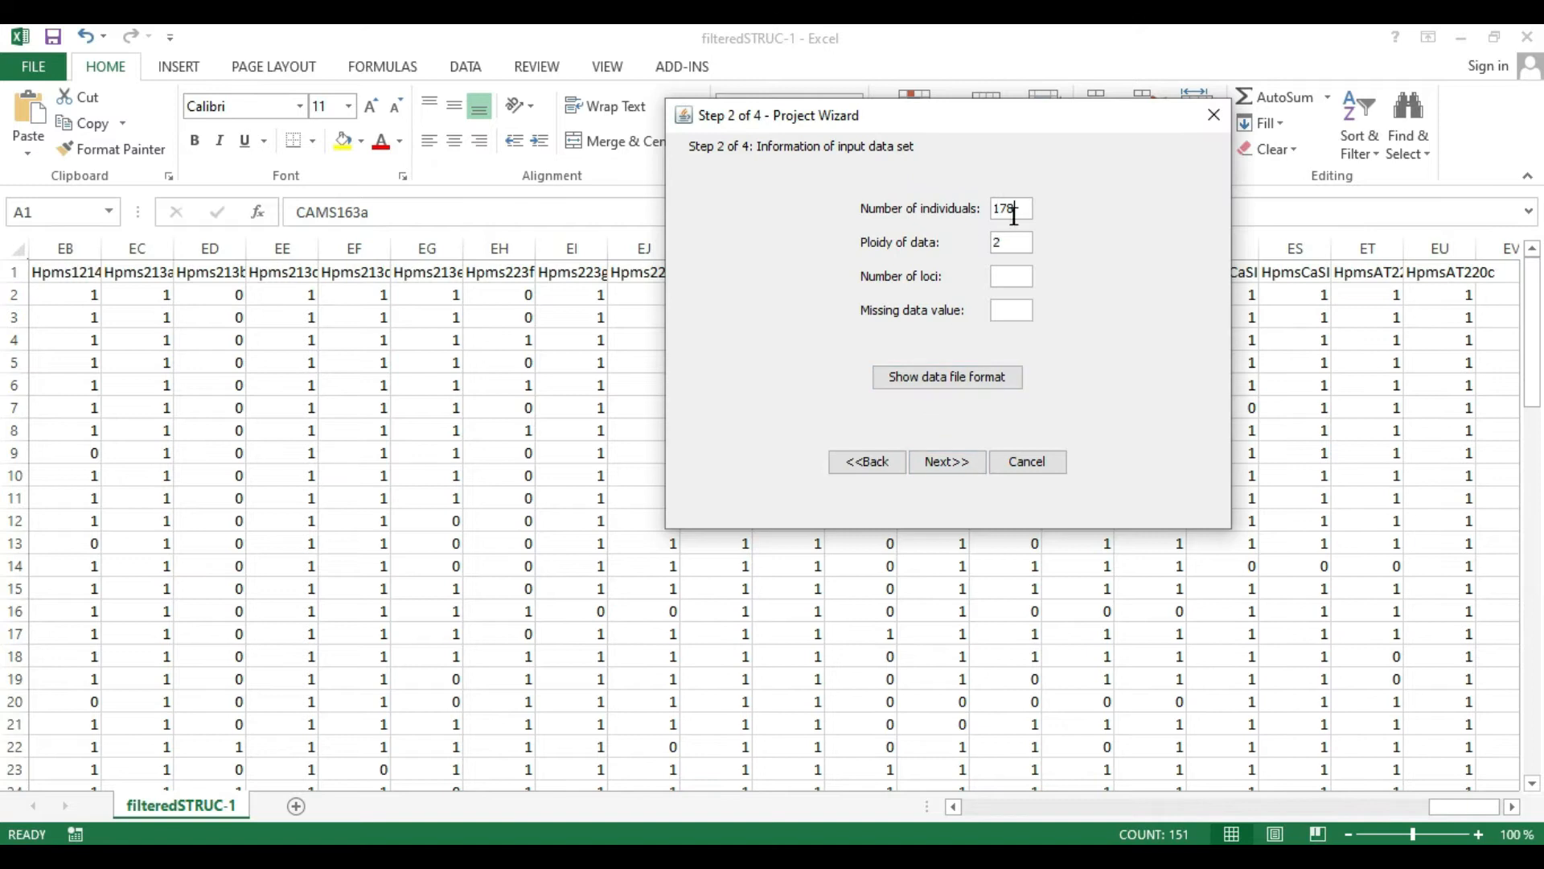
{"action": "key", "text": "BackSpace"}
{"action": "key", "text": "BackSpace"}
{"action": "type", "text": "51"}
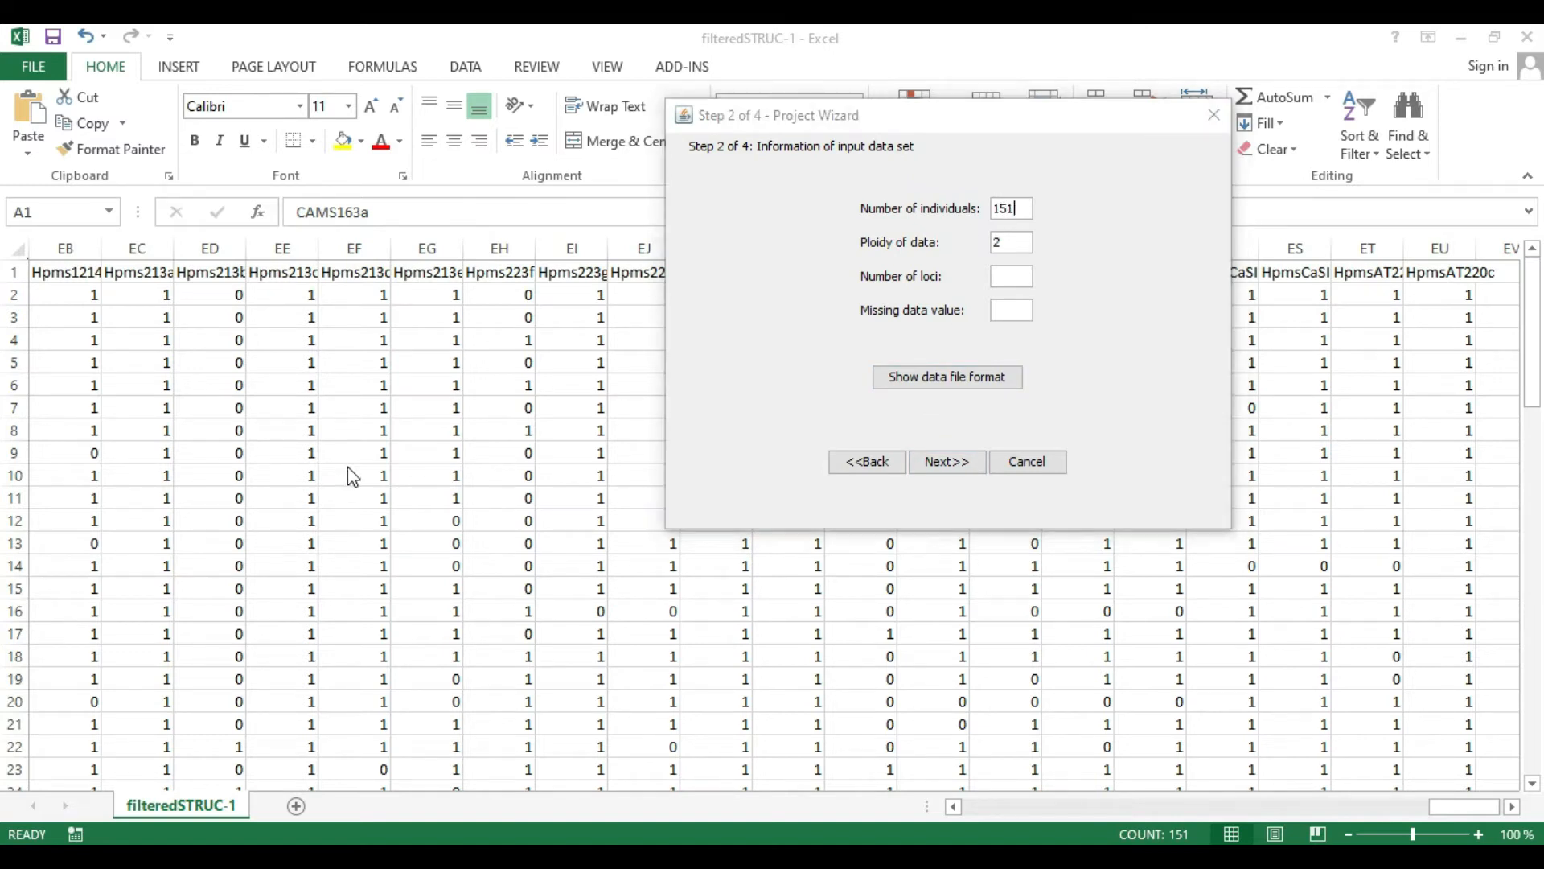
Count the individuals listed in column A of the Excel sheet below the header and set the number of individuals to 78 in Structure's wizard.
{"action": "left_click", "coordinate": [347, 468]}
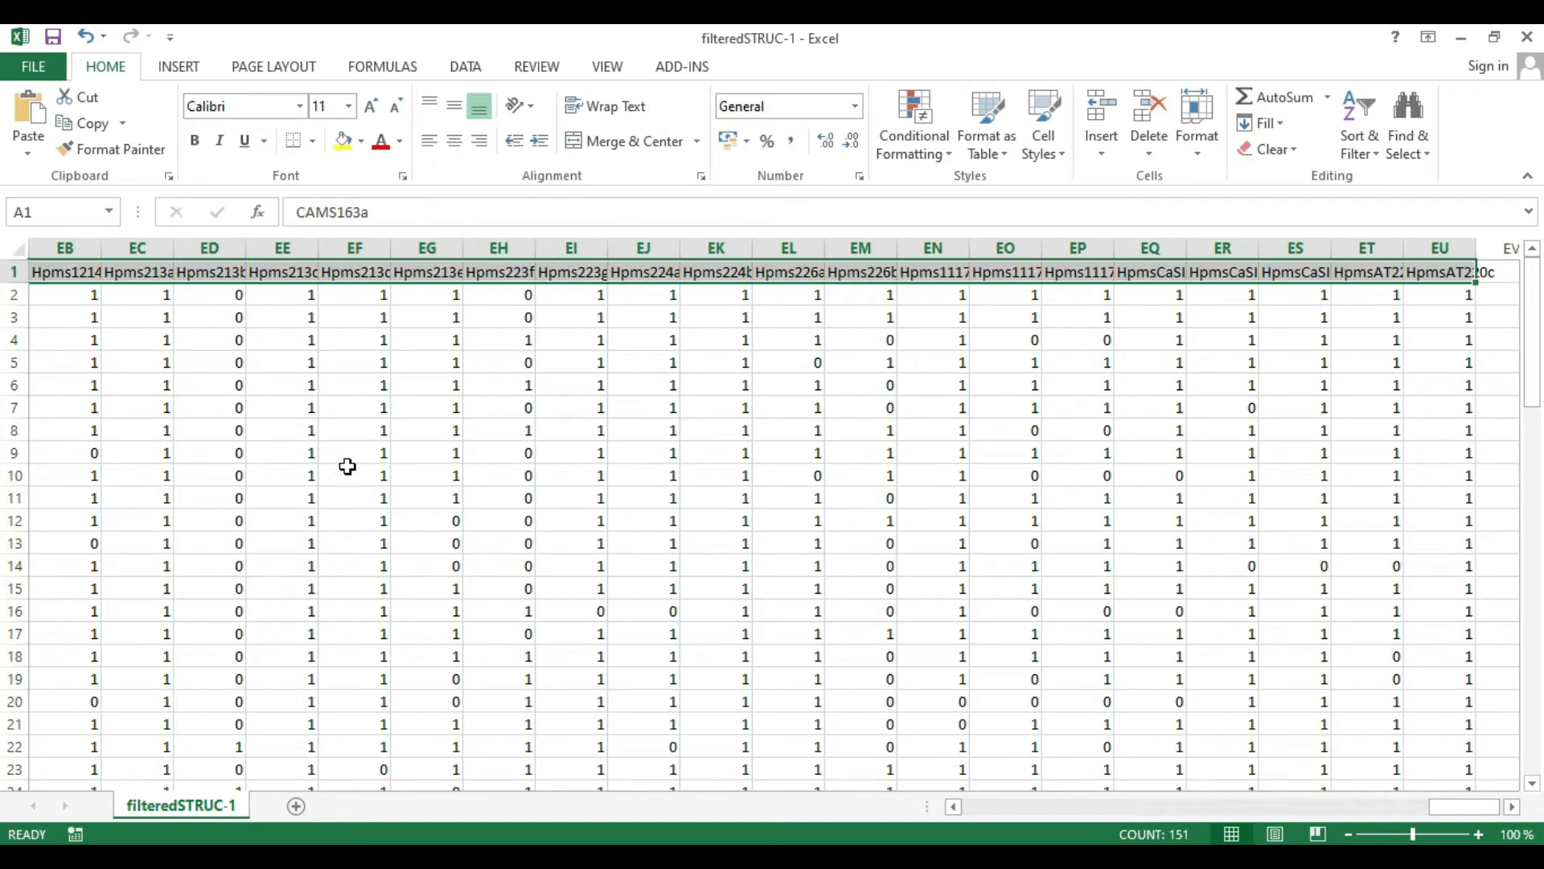
{"action": "key", "text": "ctrl+Home"}
{"action": "key", "text": "Down"}
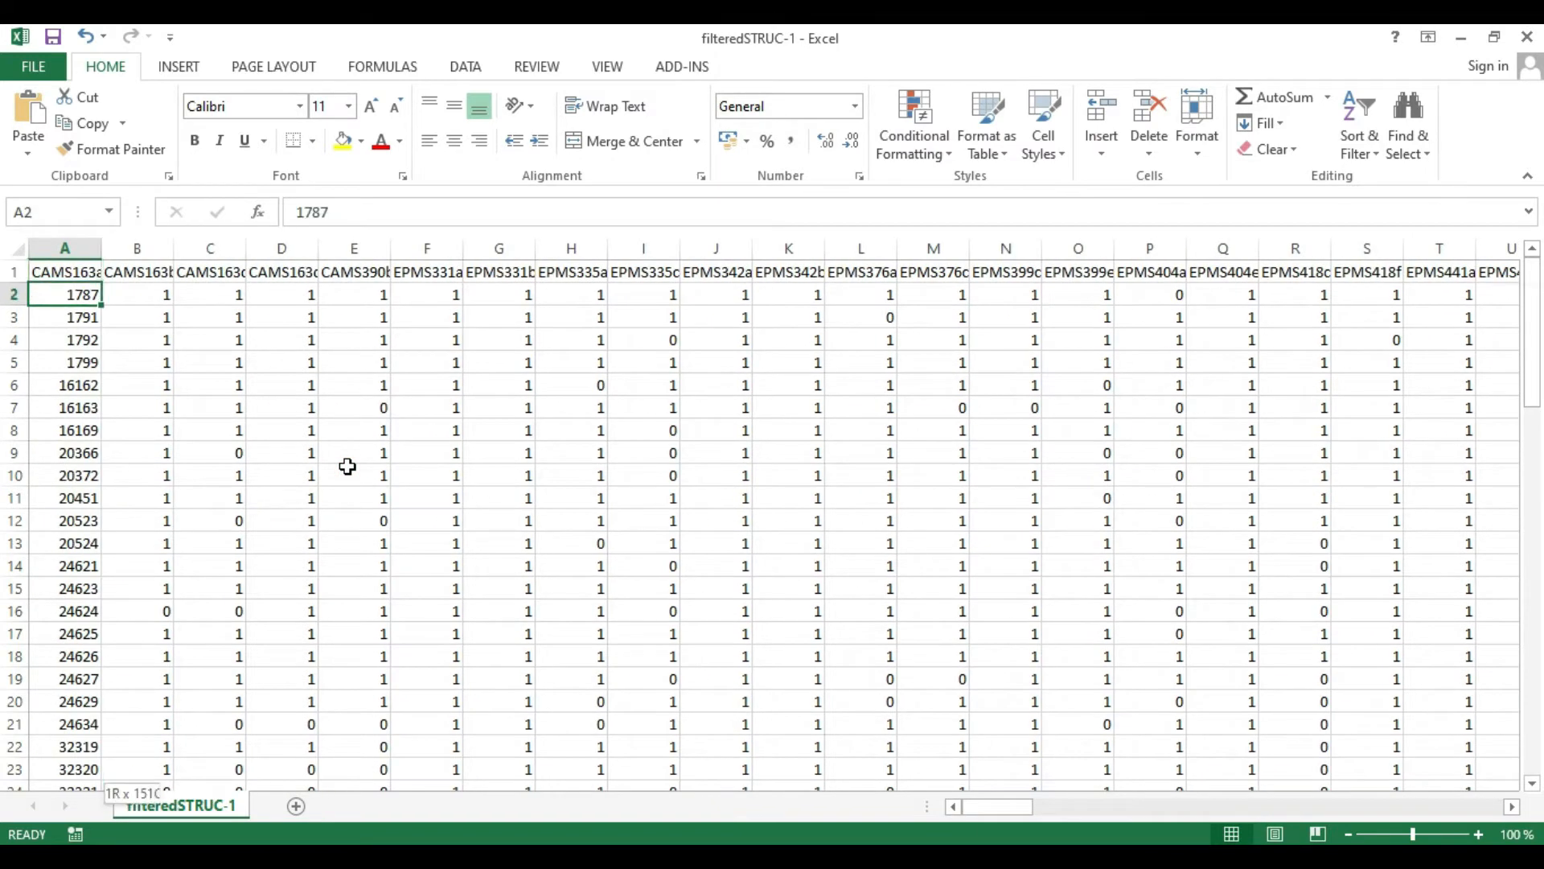
{"action": "key", "text": "ctrl+shift+Down"}
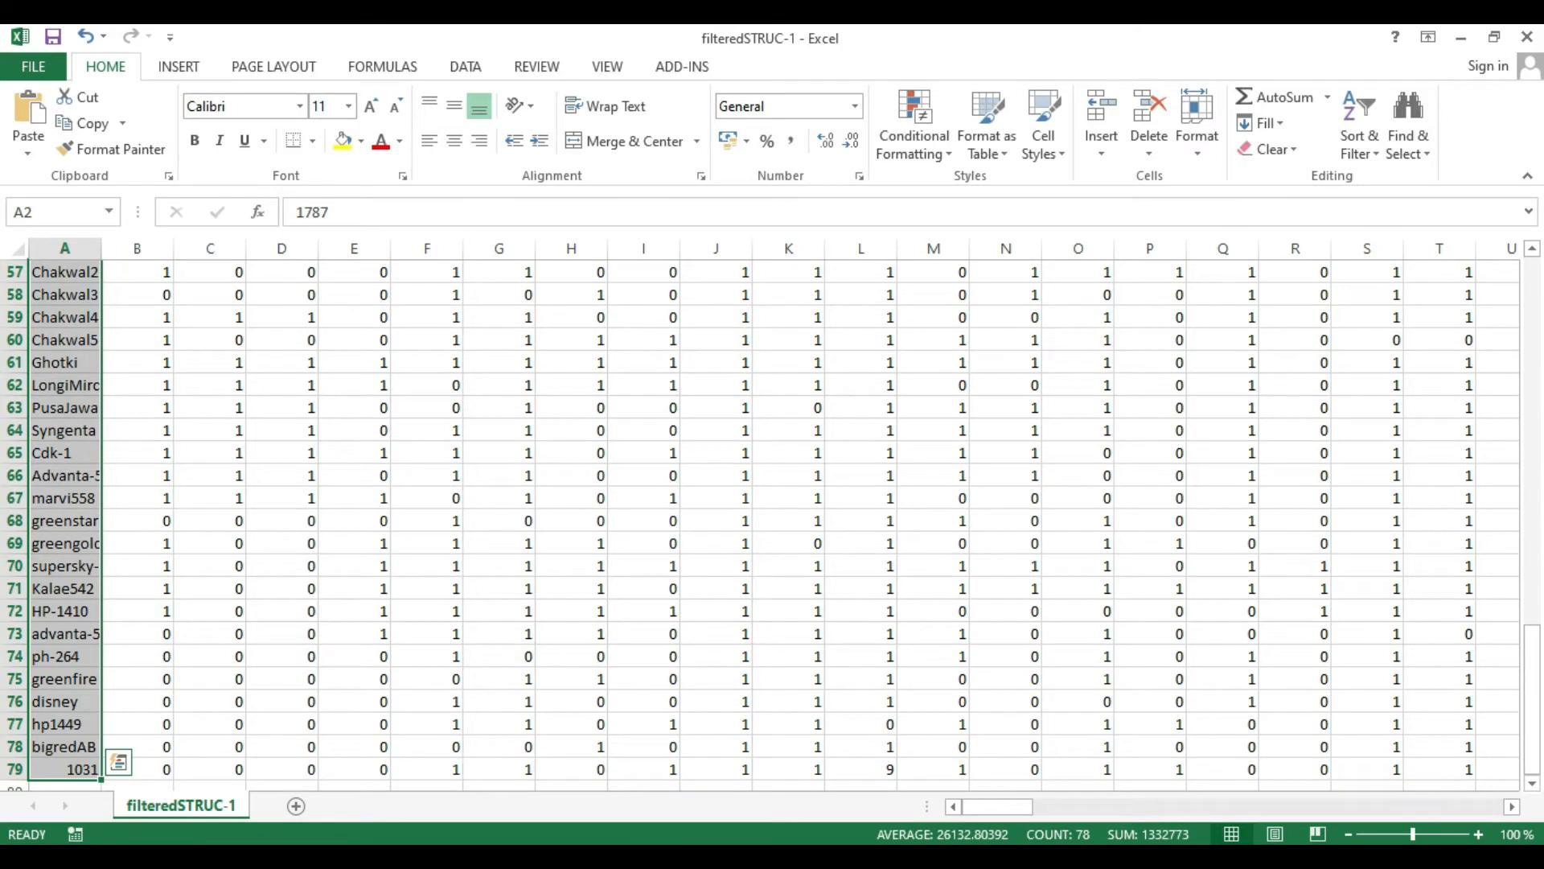
{"action": "key", "text": "alt+Tab"}
{"action": "left_click", "coordinate": [1007, 276]}
{"action": "left_click_drag", "start_coordinate": [1027, 209], "coordinate": [995, 217]}
{"action": "type", "text": "78"}
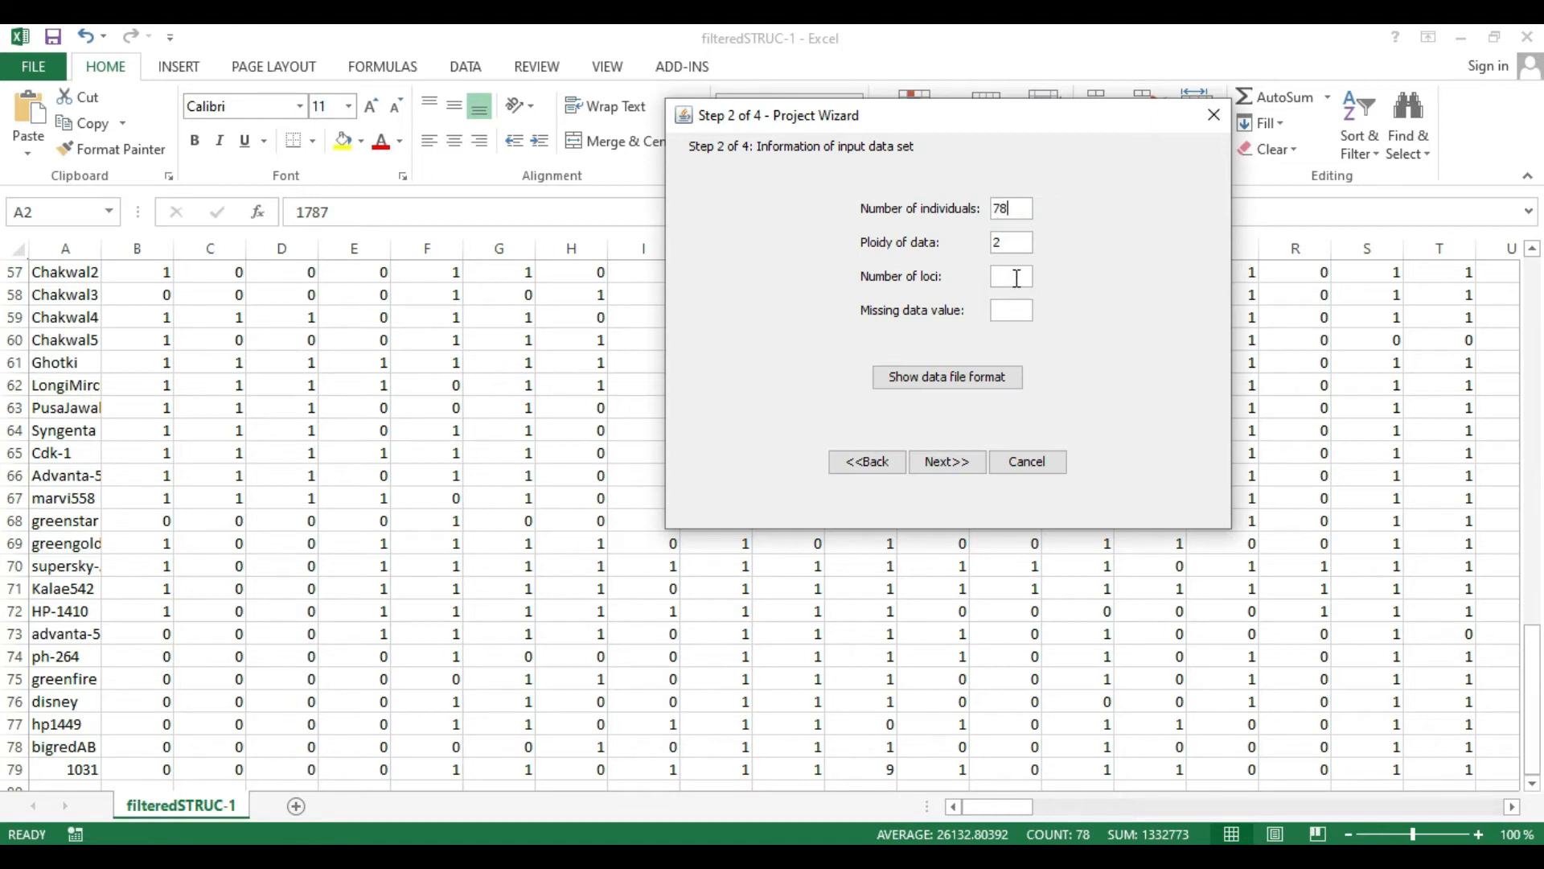
Set the number of loci to 151, the missing data value to 9 and the ploidy to 1, and continue to the wizard's third step.
{"action": "left_click", "coordinate": [1016, 278]}
{"action": "type", "text": "151"}
{"action": "left_click", "coordinate": [1017, 311]}
{"action": "left_click_drag", "start_coordinate": [1010, 242], "coordinate": [977, 242]}
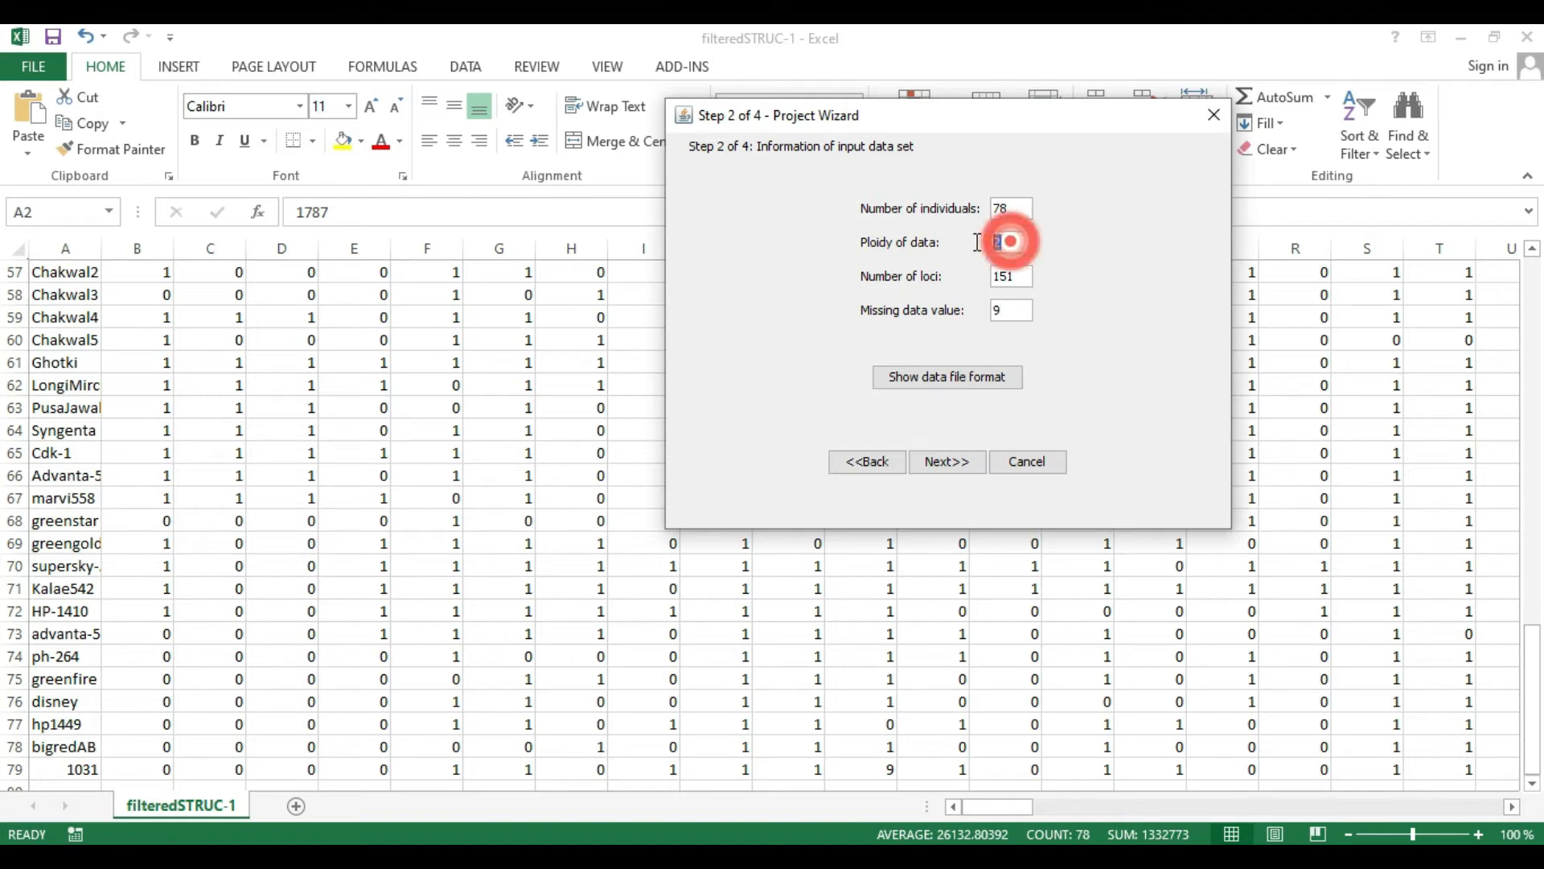
{"action": "key", "text": "BackSpace"}
{"action": "type", "text": "1"}
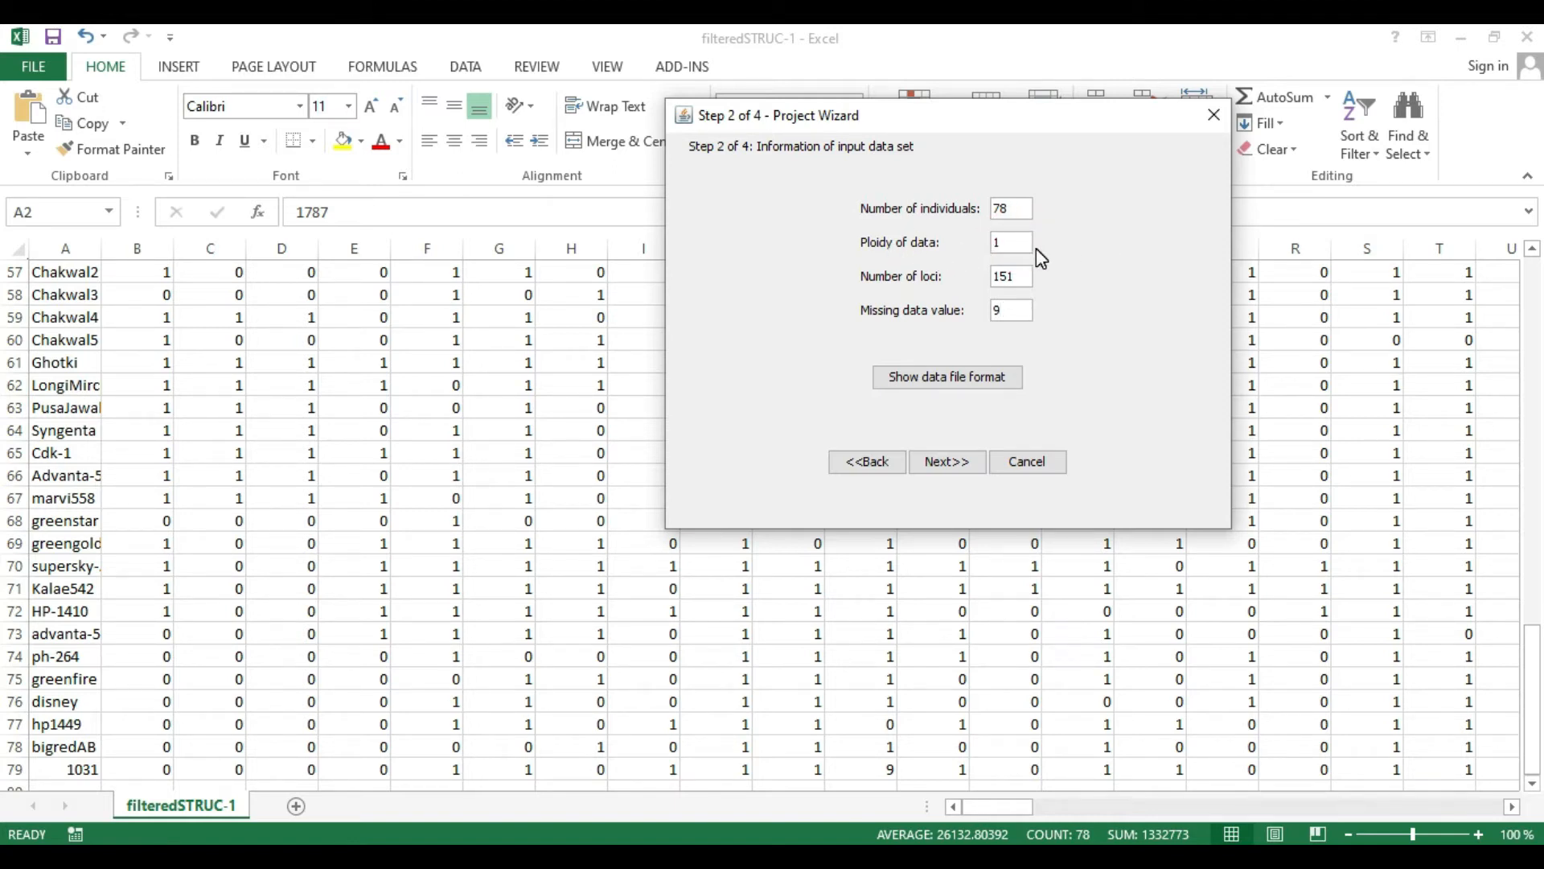
{"action": "left_click", "coordinate": [946, 462]}
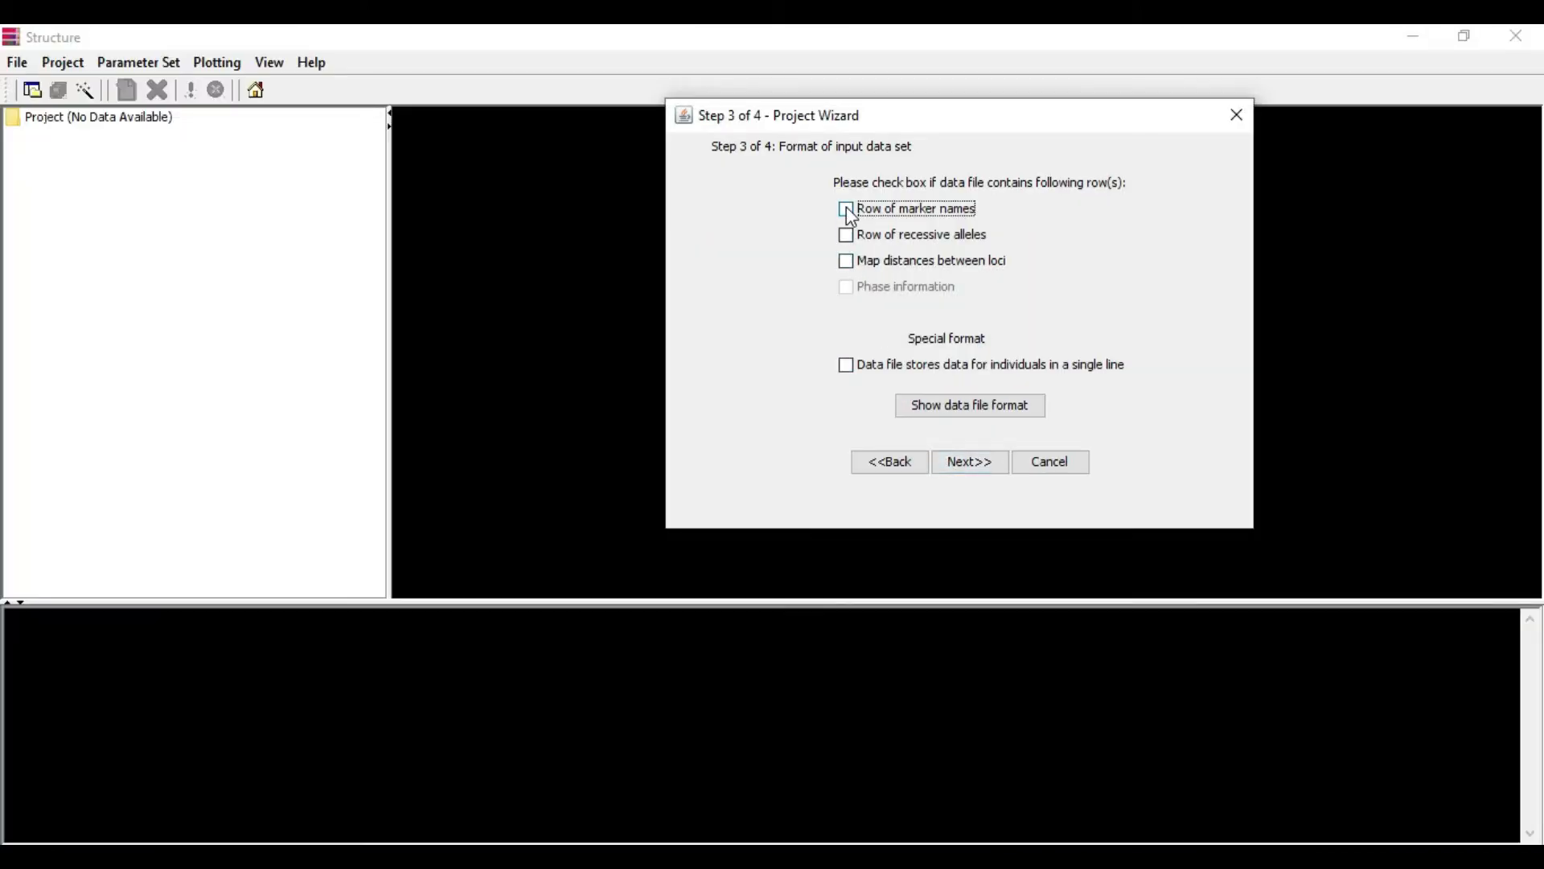
Declare that the data file contains a row of marker names and an individual ID column, and finish building the project.
{"action": "left_click", "coordinate": [847, 209]}
{"action": "left_click", "coordinate": [972, 463]}
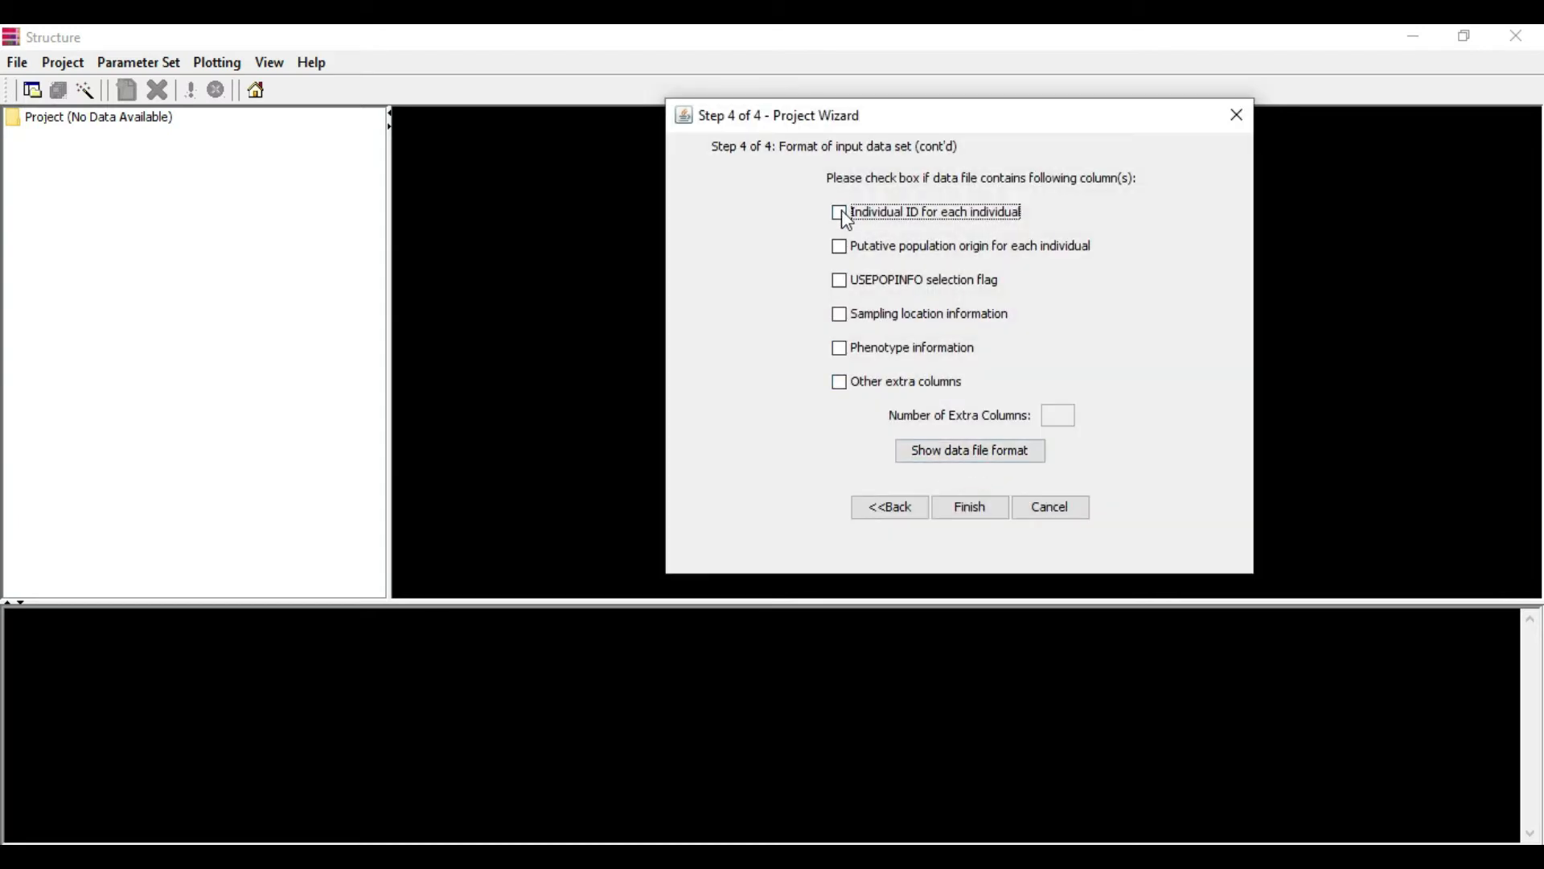
{"action": "left_click", "coordinate": [841, 213]}
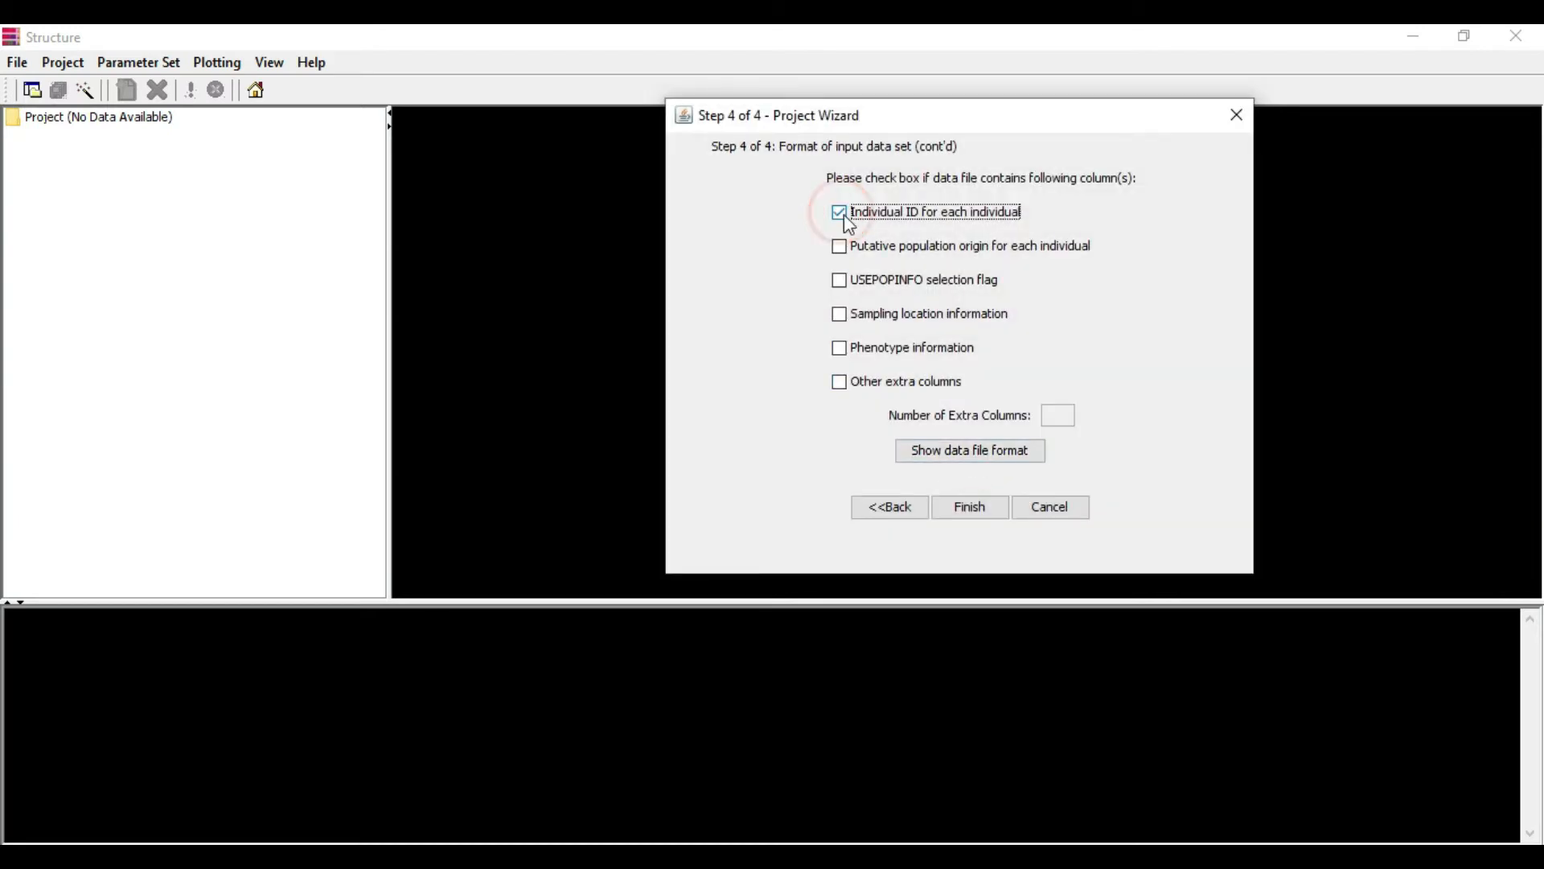
{"action": "left_click", "coordinate": [968, 510]}
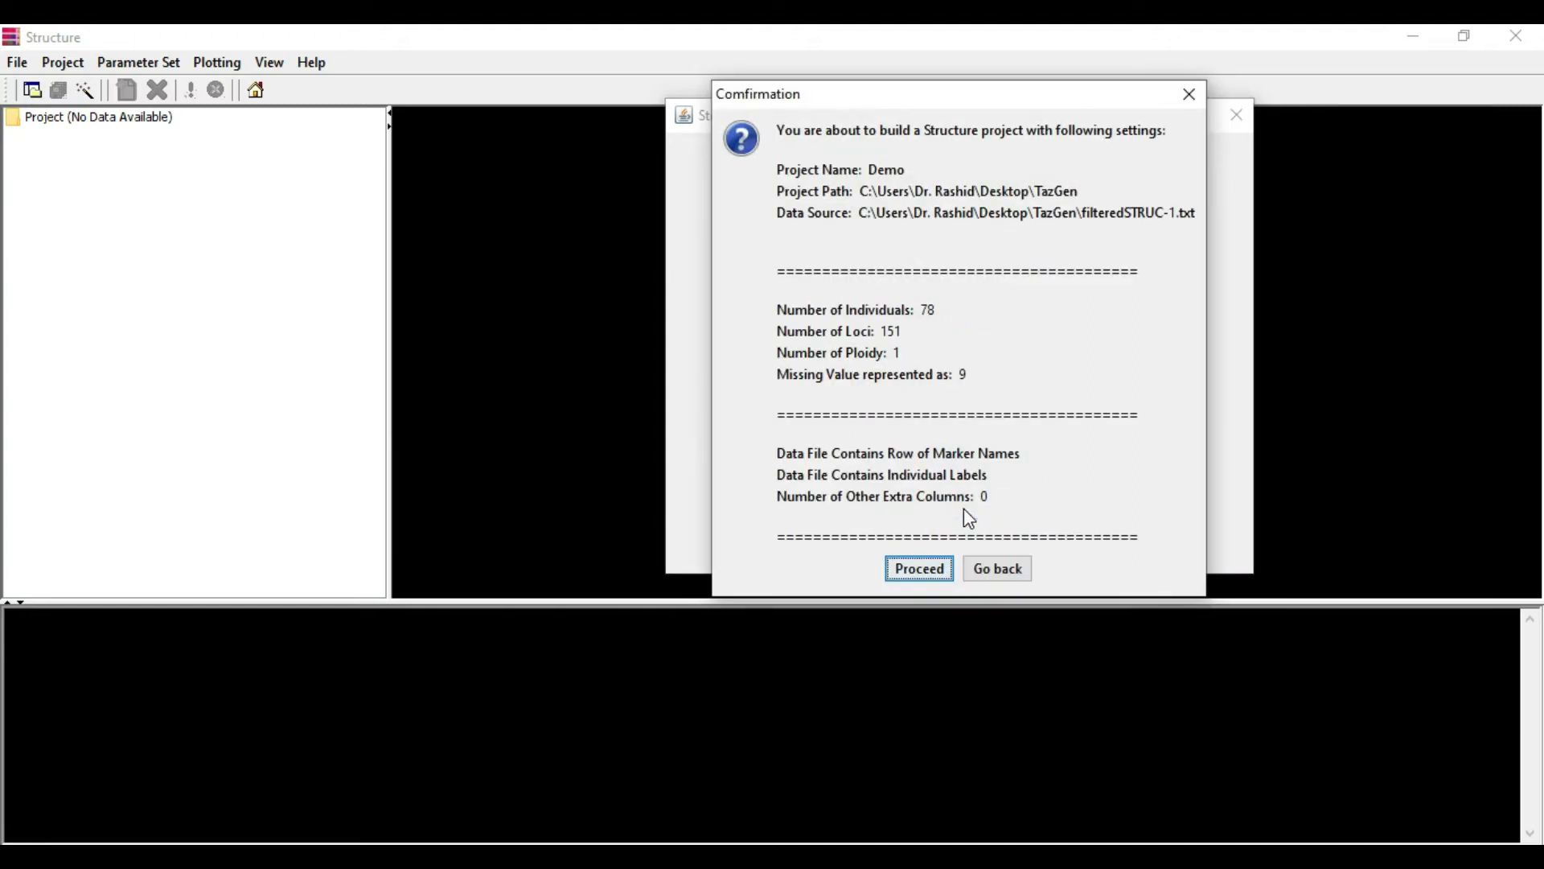
{"action": "left_click", "coordinate": [941, 571]}
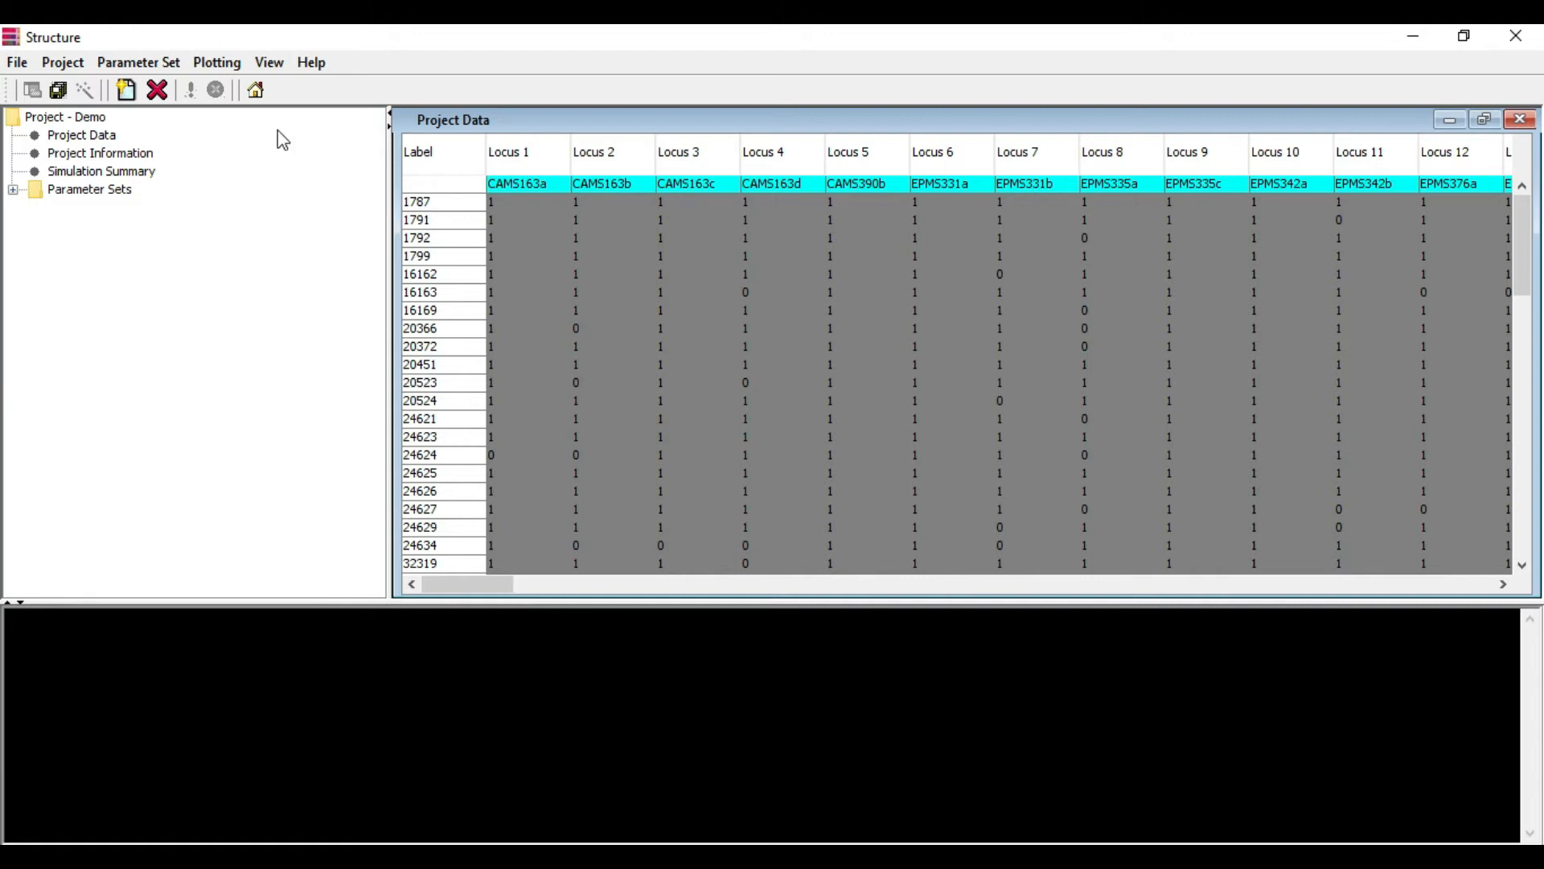
Create a new parameter set with a burnin period of 1000 and 10000 MCMC reps after burnin.
{"action": "left_click", "coordinate": [158, 61]}
{"action": "mouse_move", "coordinate": [146, 98]}
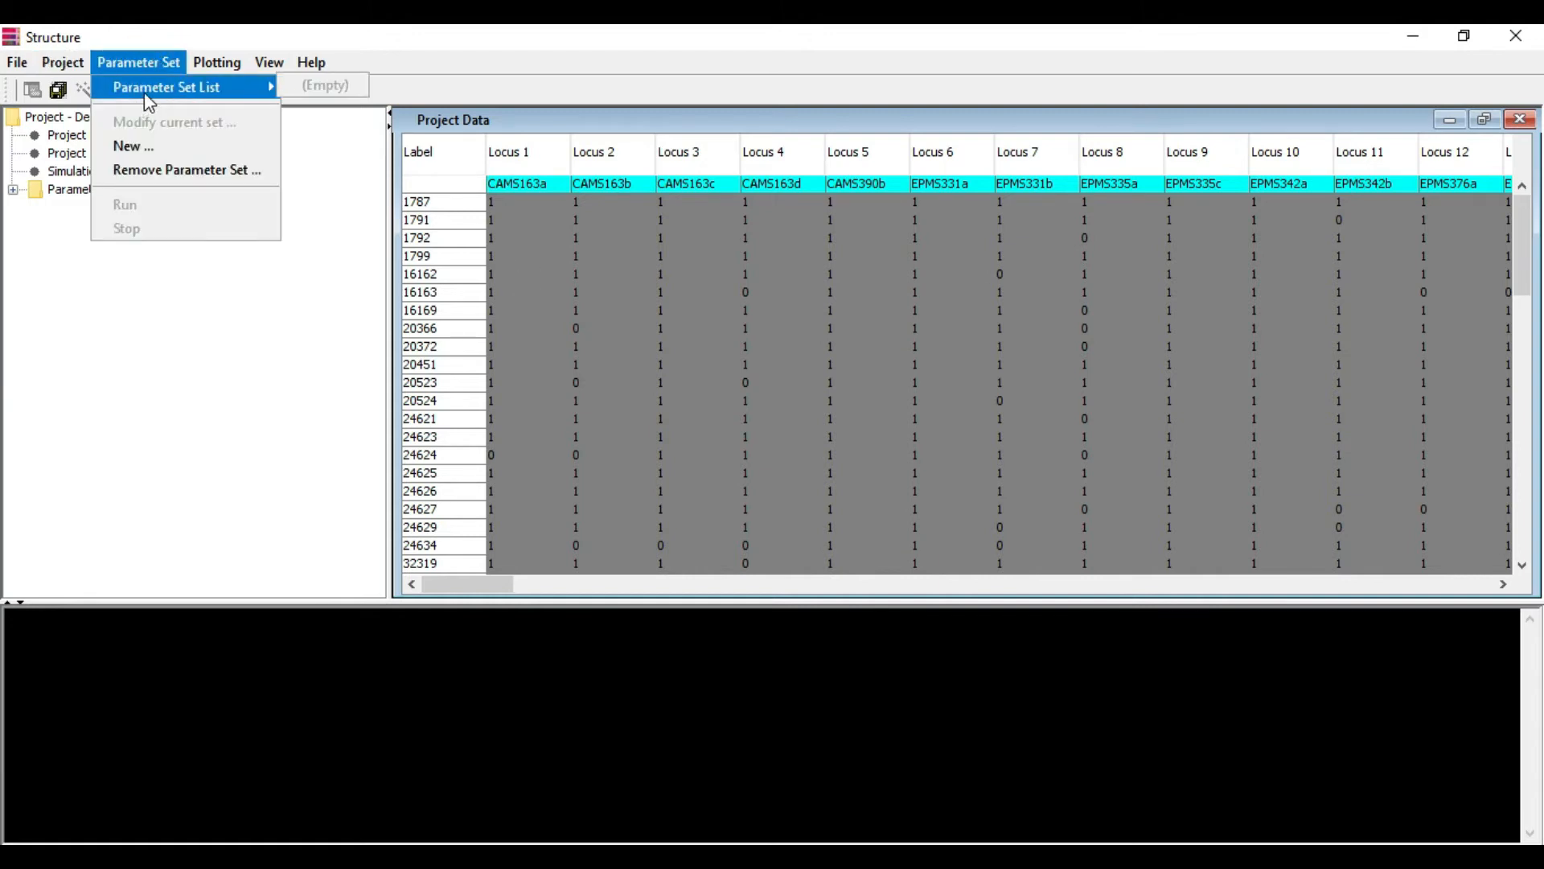
{"action": "left_click", "coordinate": [138, 150]}
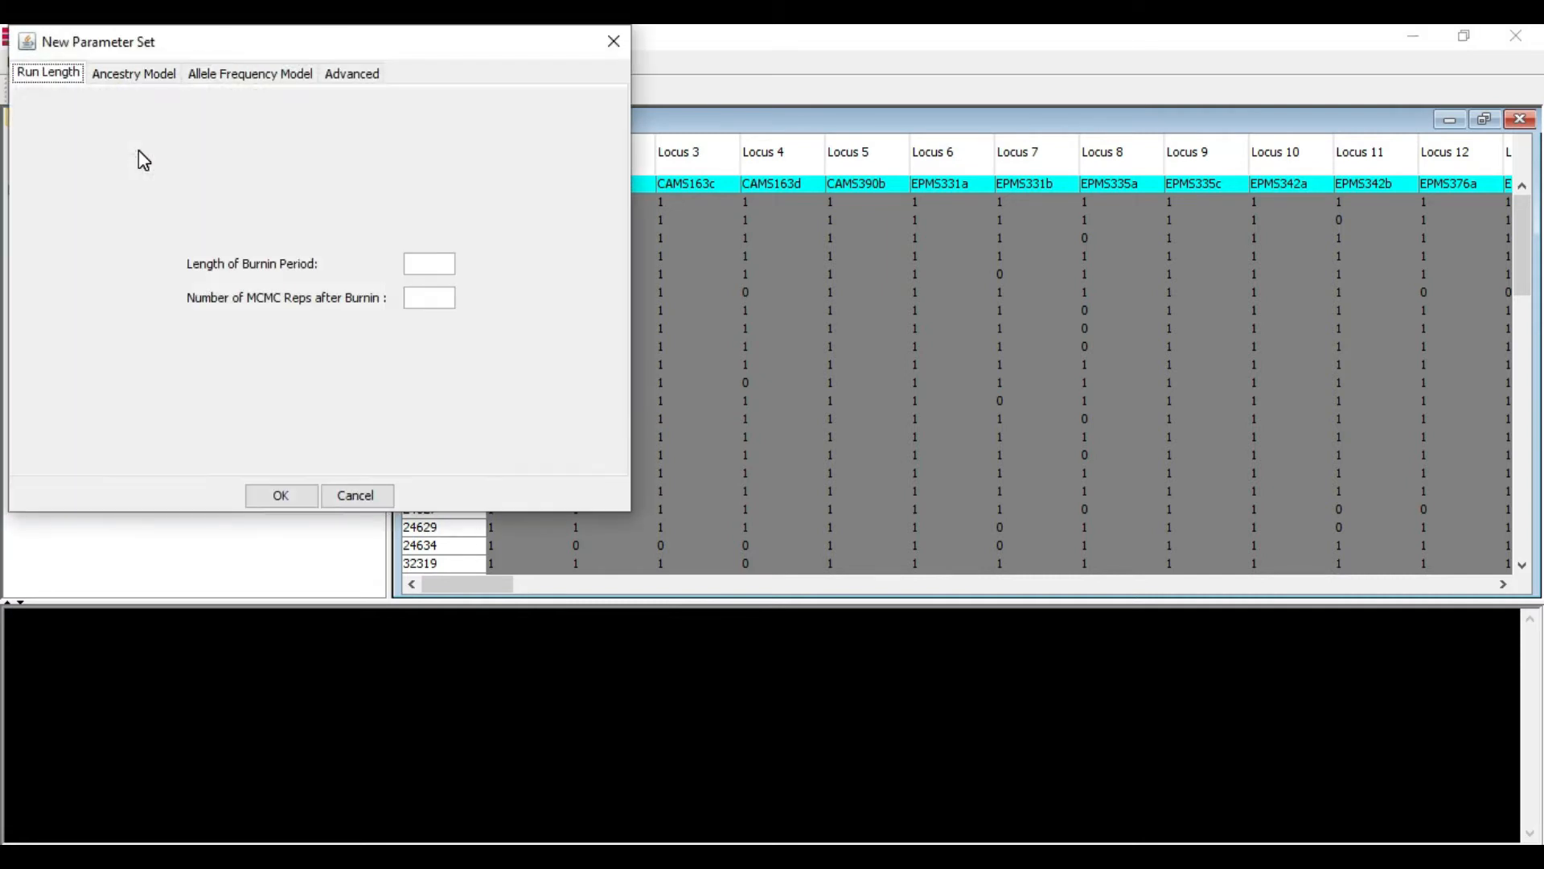
{"action": "left_click", "coordinate": [435, 264]}
{"action": "left_click", "coordinate": [424, 263]}
{"action": "left_click", "coordinate": [443, 300]}
{"action": "left_click", "coordinate": [442, 268]}
{"action": "key", "text": "BackSpace"}
{"action": "left_click", "coordinate": [441, 296]}
{"action": "type", "text": "10000"}
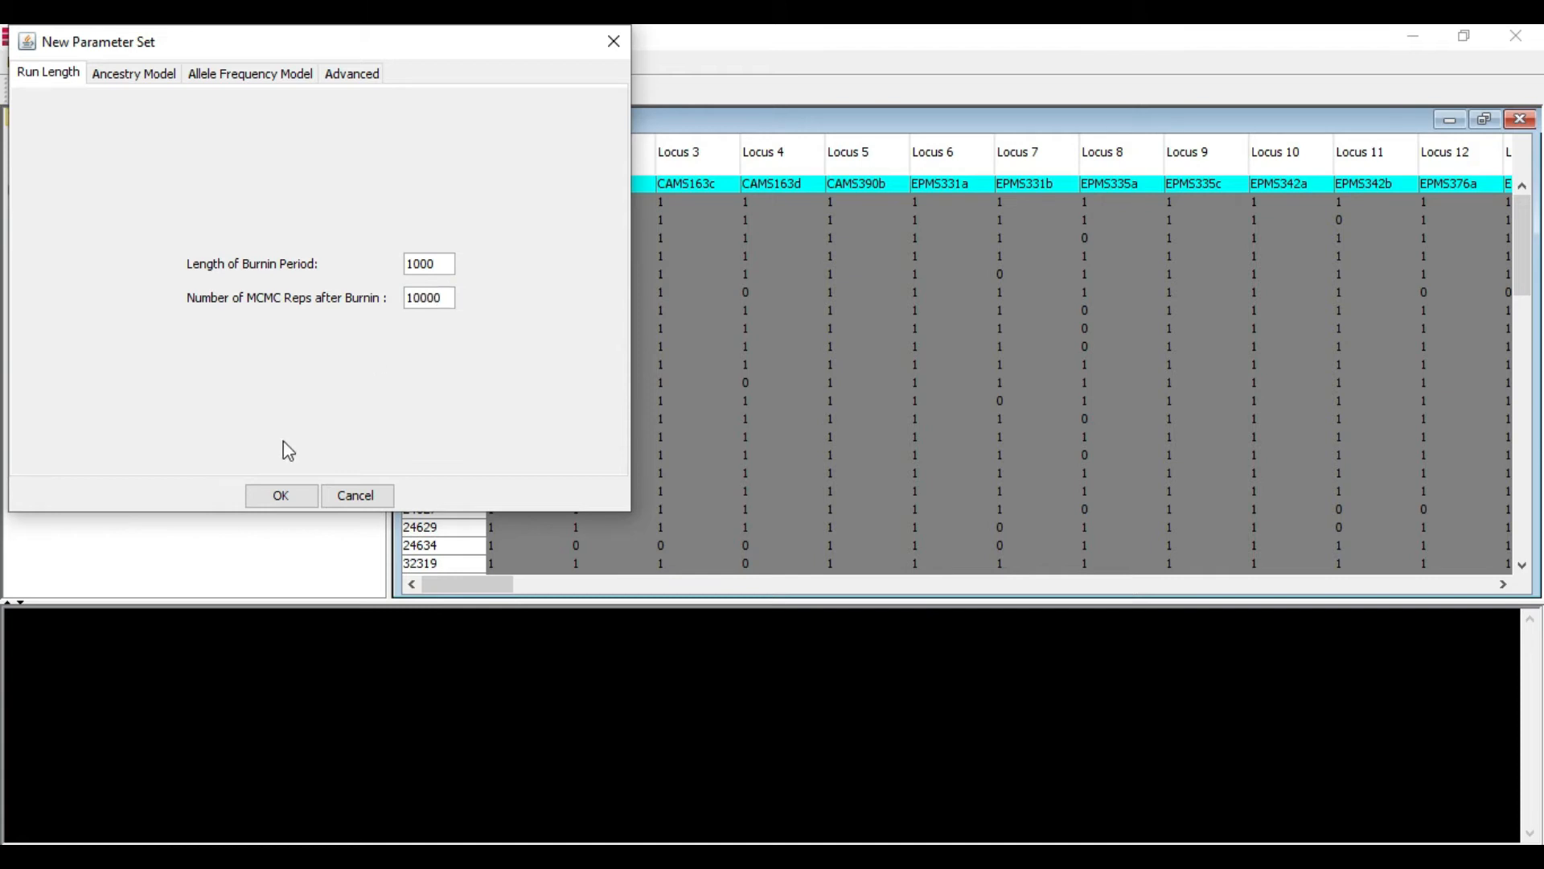
Confirm the new parameter set and save it under the name Demo.
{"action": "left_click", "coordinate": [281, 496]}
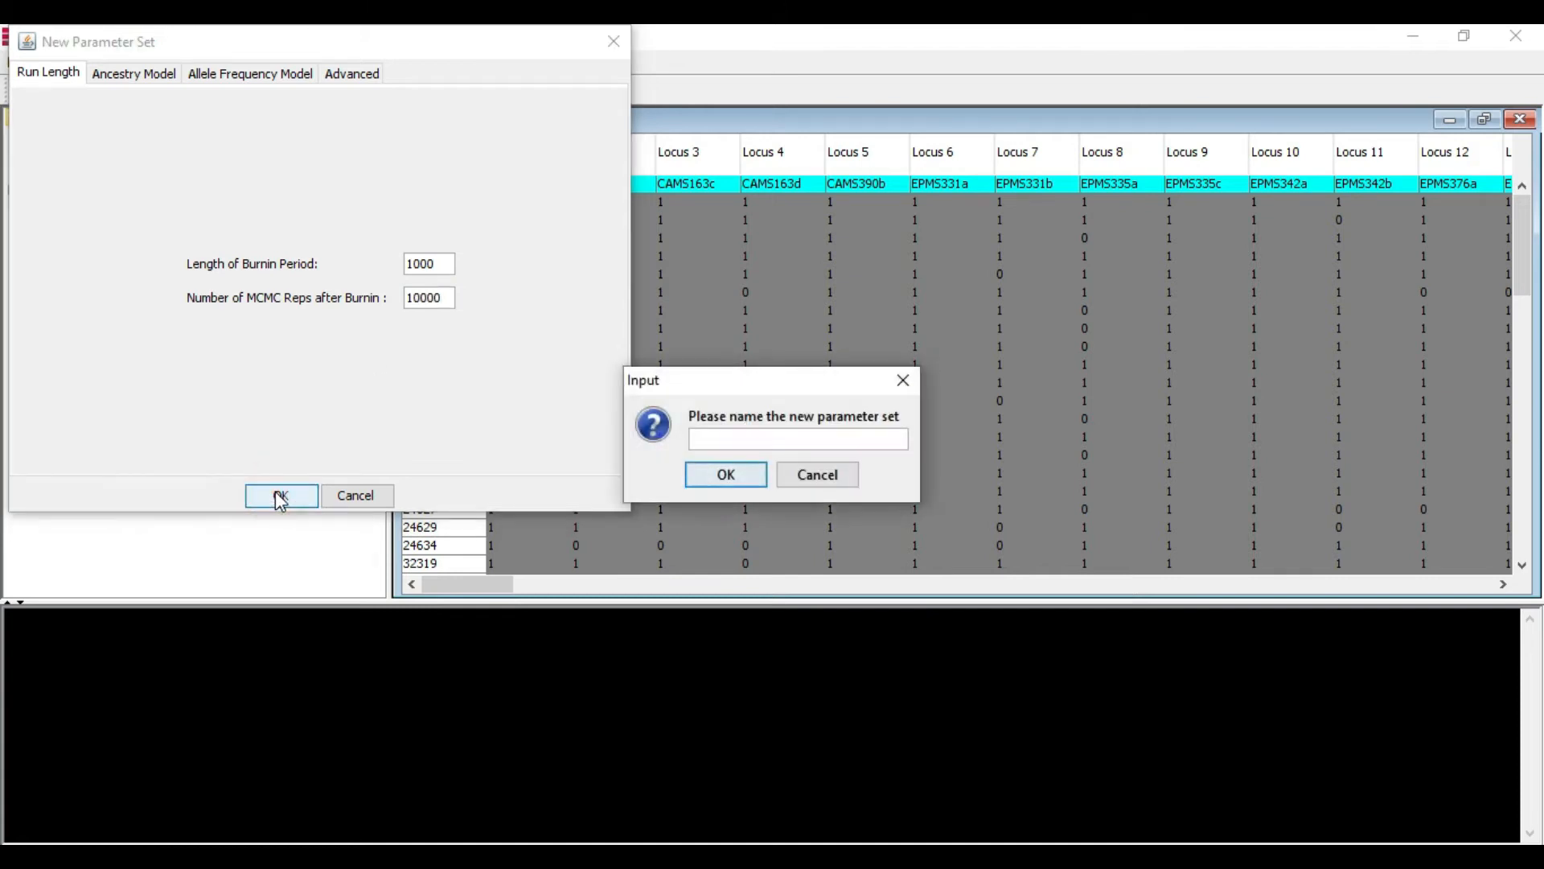
{"action": "left_click", "coordinate": [793, 438]}
{"action": "type", "text": "Demo"}
{"action": "left_click", "coordinate": [741, 472]}
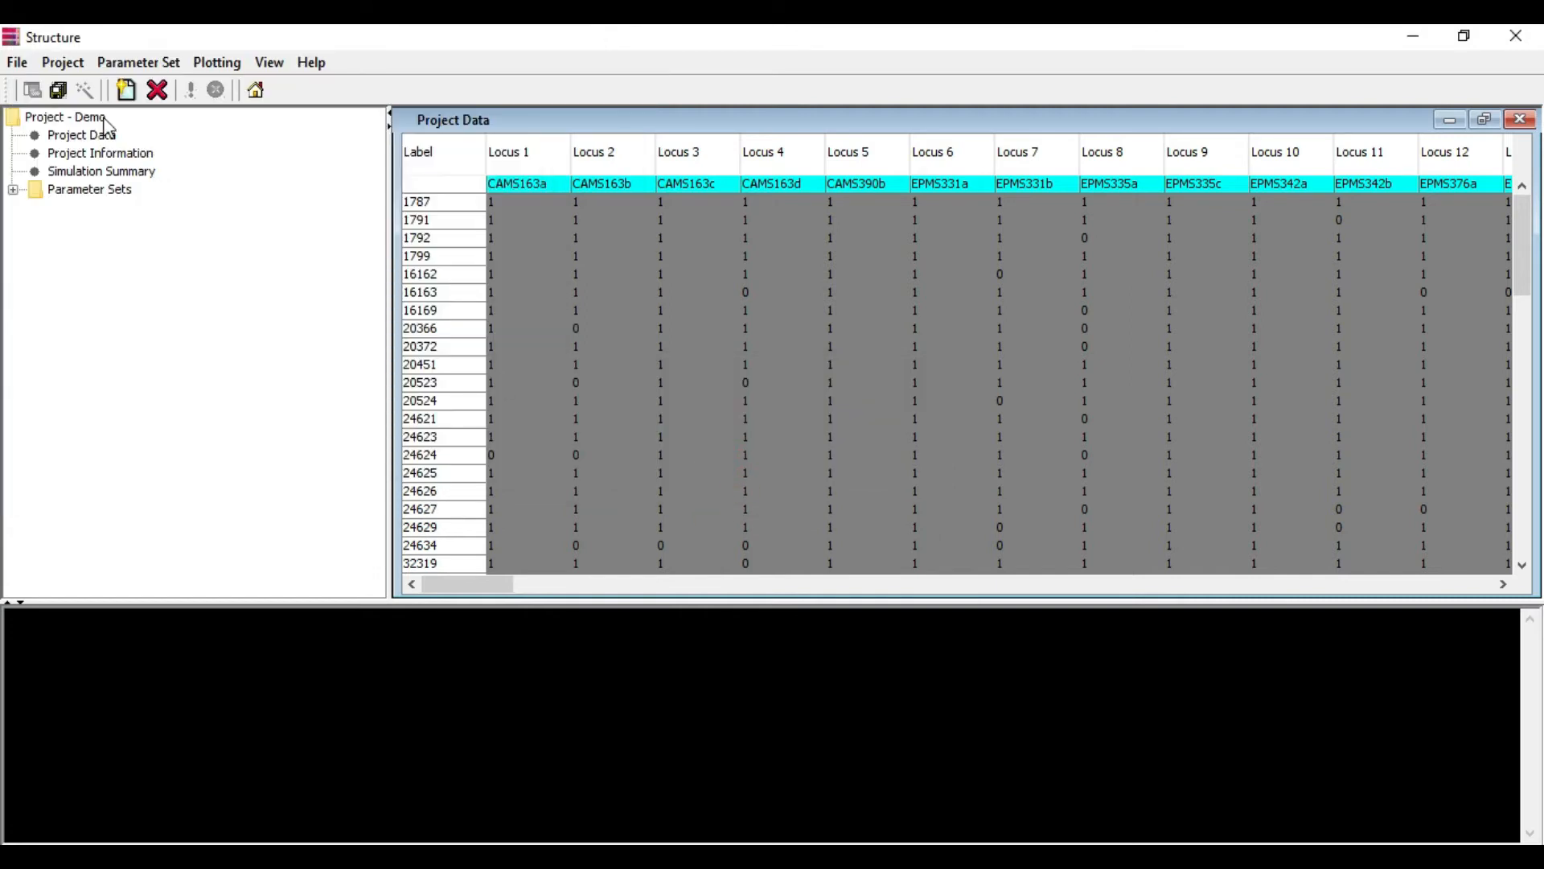
Open the scheduler for a new job and select the Demo simulation to run.
{"action": "left_click", "coordinate": [63, 65]}
{"action": "left_click", "coordinate": [64, 66]}
{"action": "left_click", "coordinate": [56, 61]}
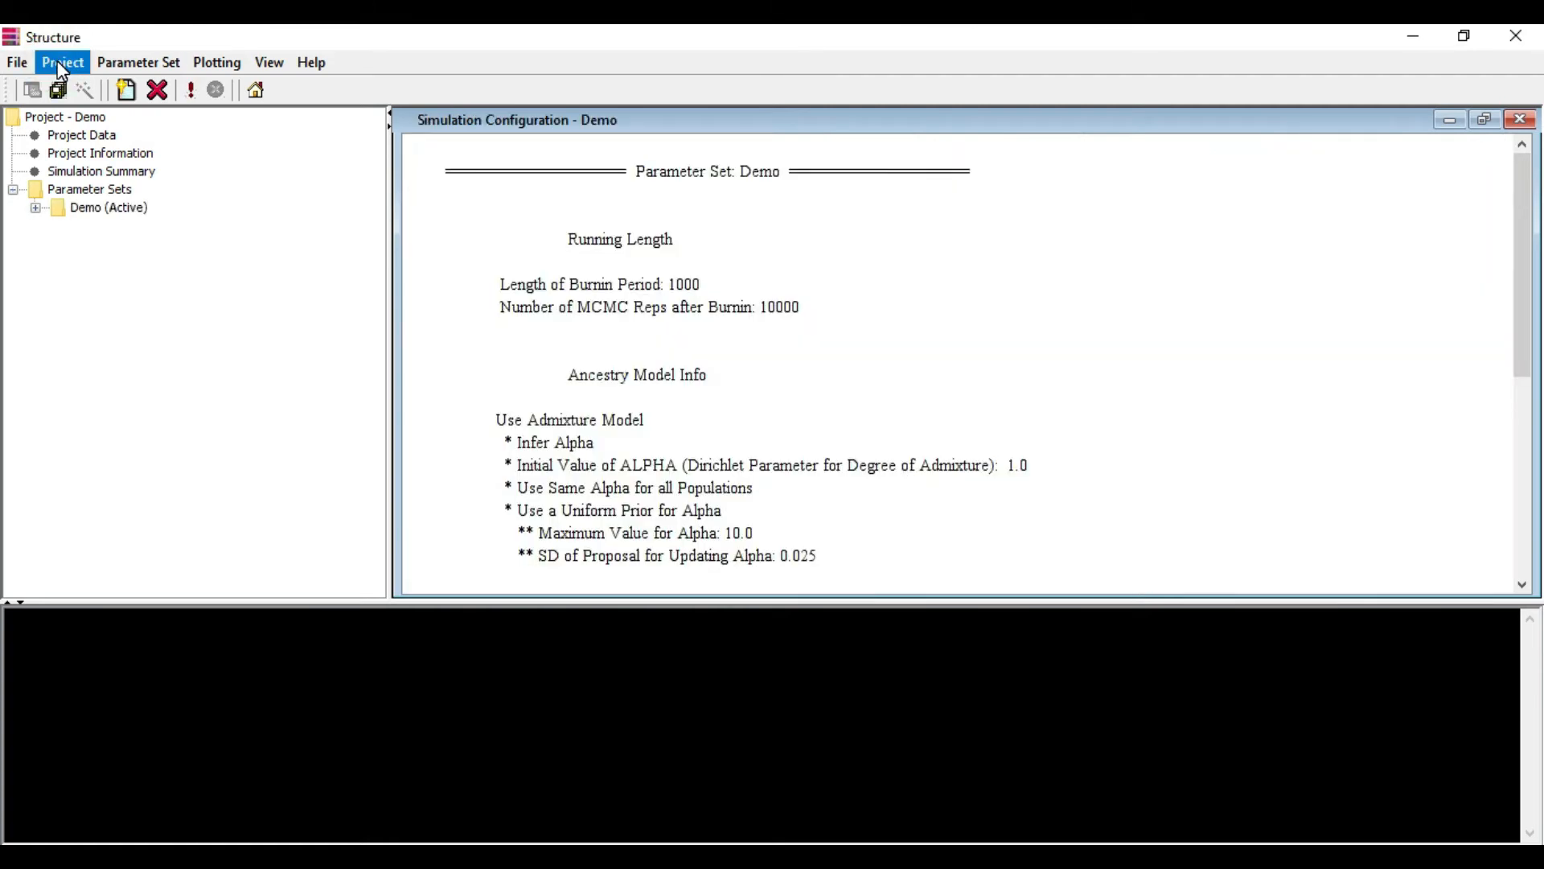
{"action": "left_click", "coordinate": [58, 64]}
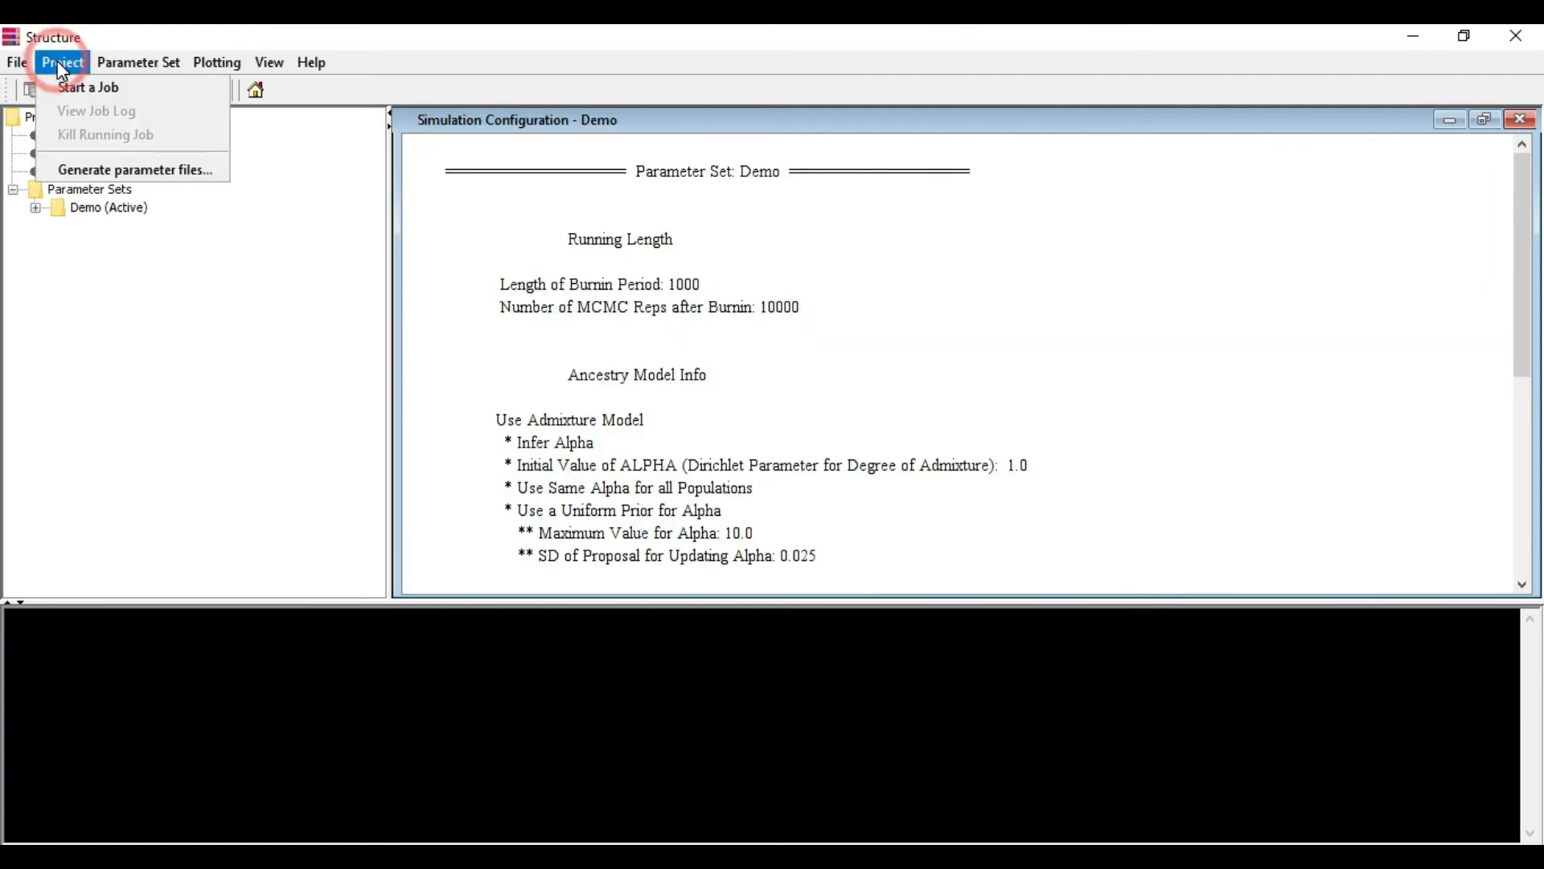
{"action": "left_click", "coordinate": [76, 90]}
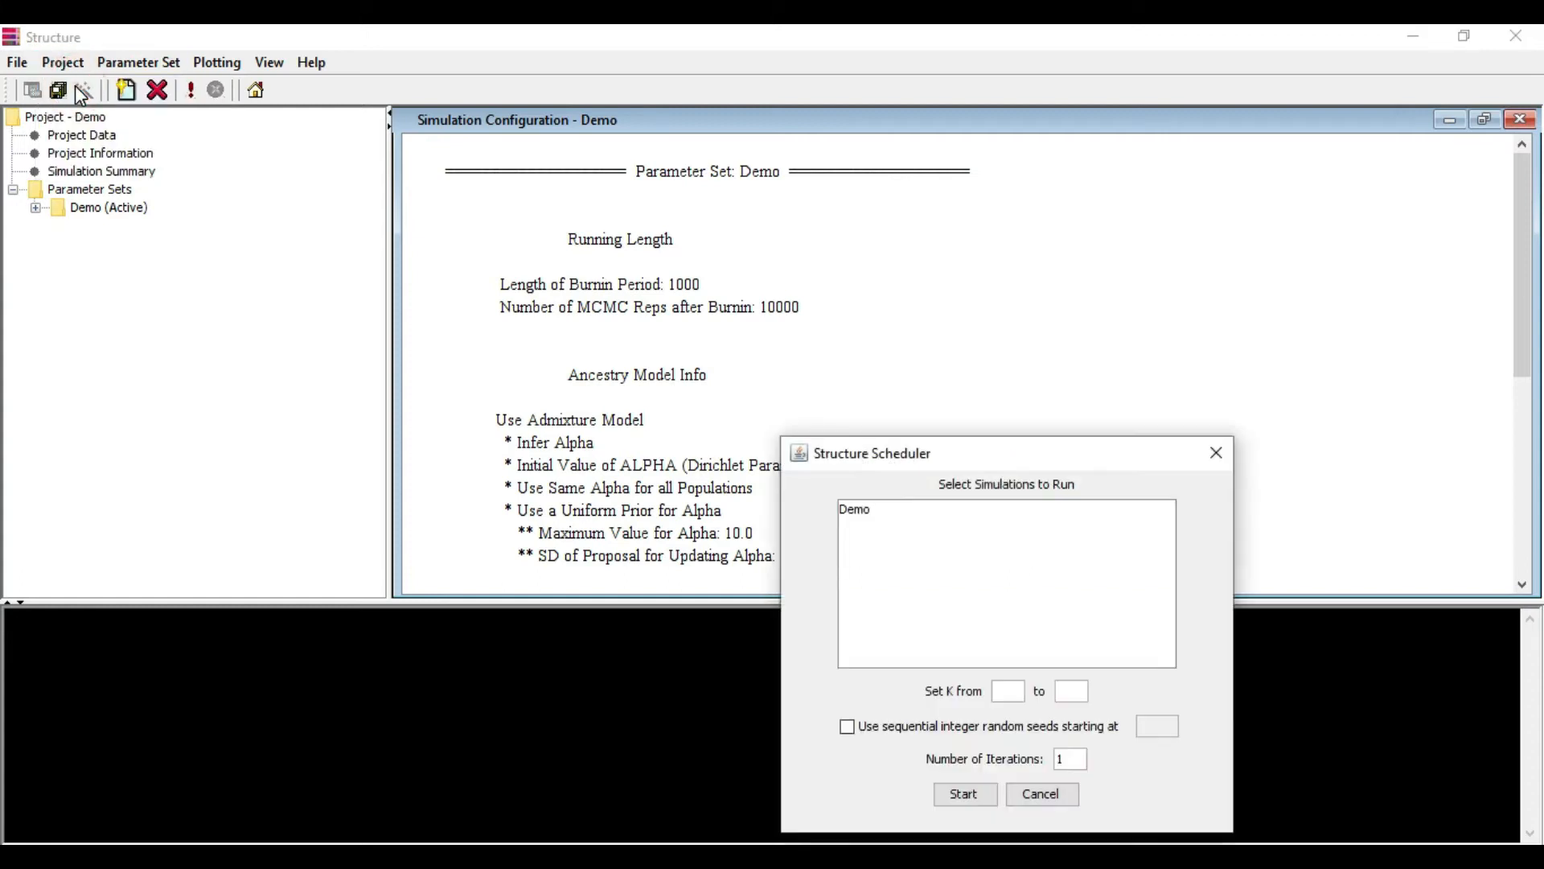
{"action": "left_click_drag", "start_coordinate": [990, 453], "coordinate": [946, 138]}
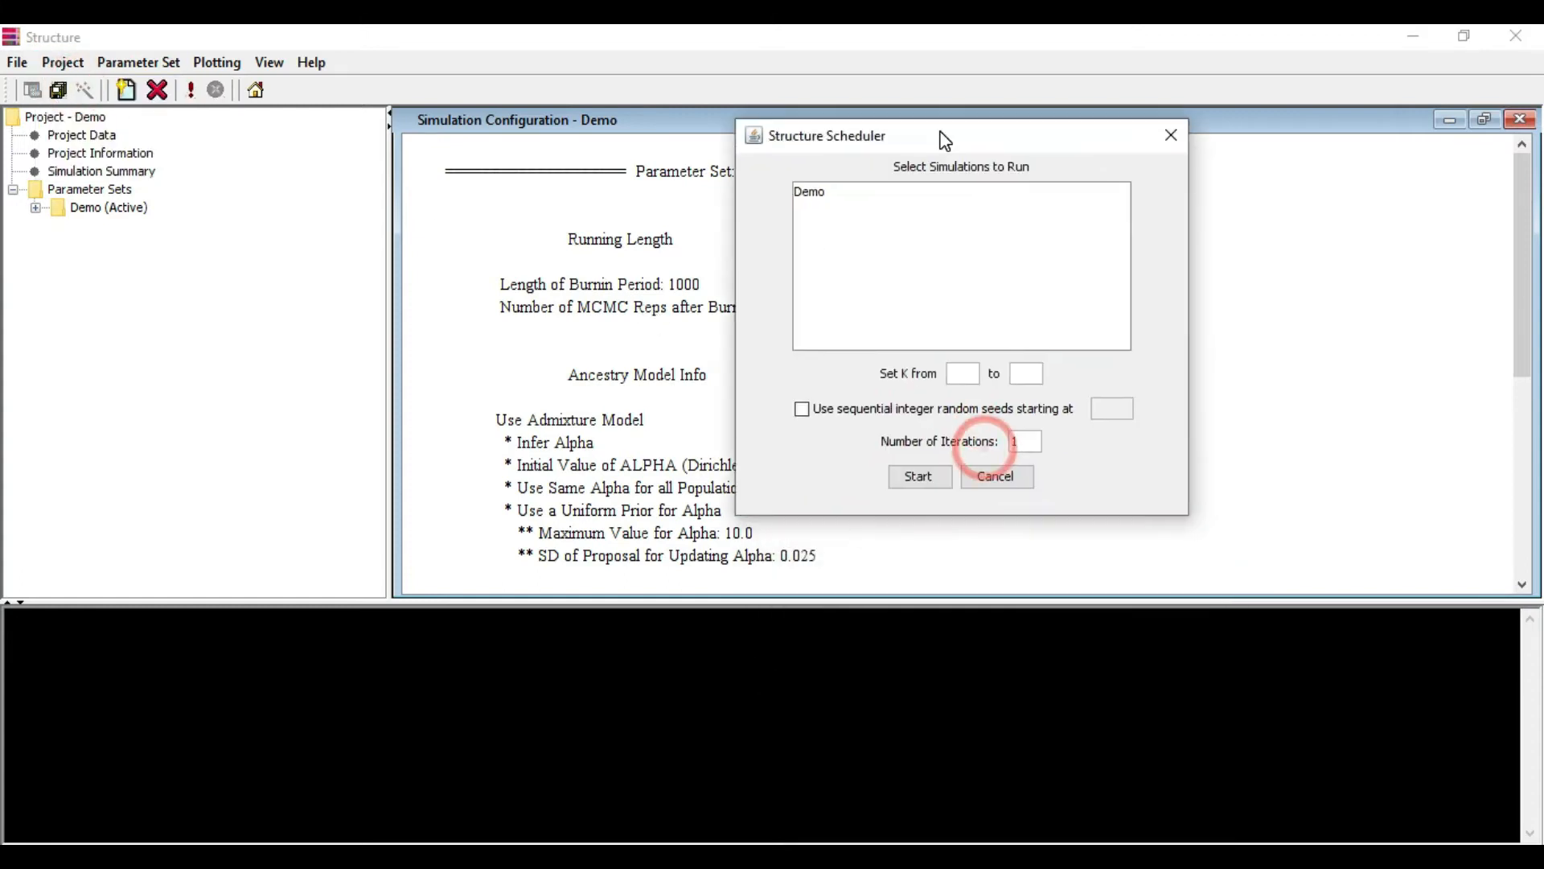
{"action": "left_click", "coordinate": [820, 195]}
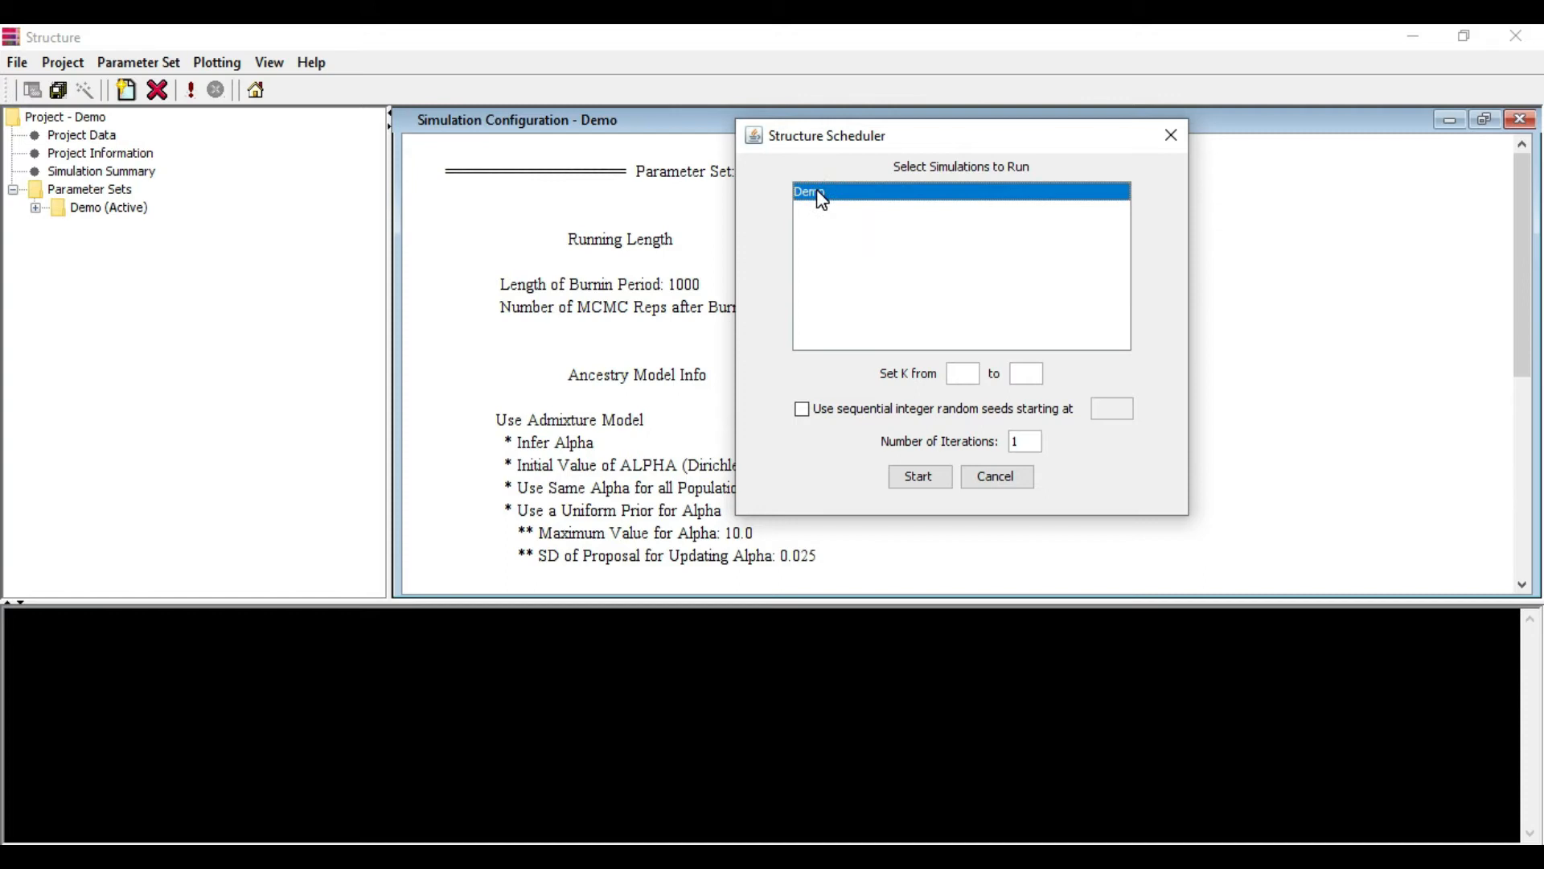
Set K from 2 to 10 with 3 iterations and start the job.
{"action": "left_click", "coordinate": [961, 375]}
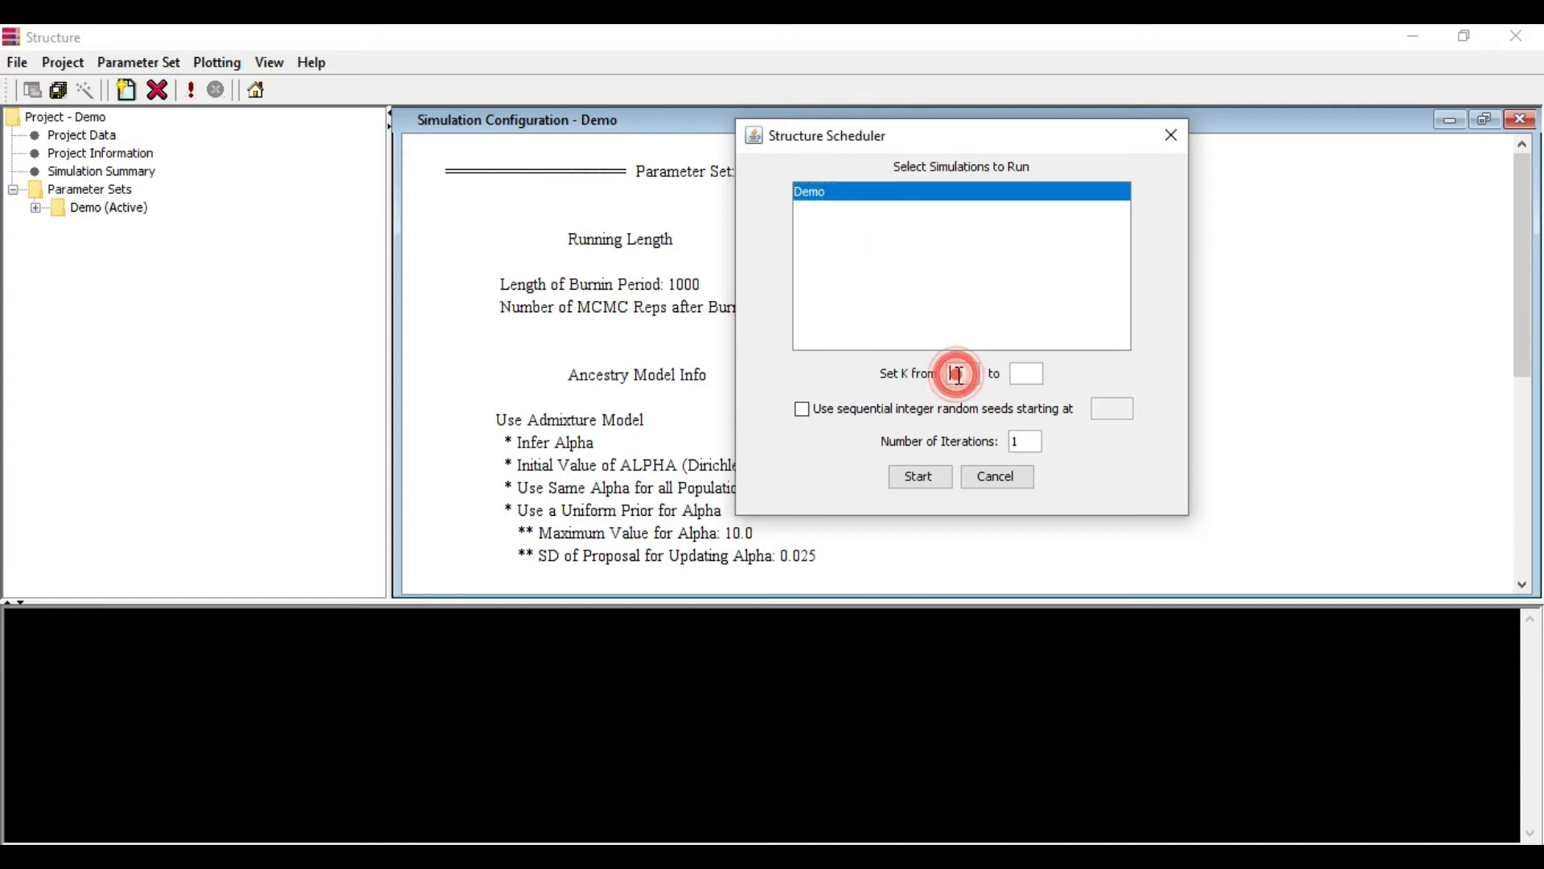
{"action": "type", "text": "2"}
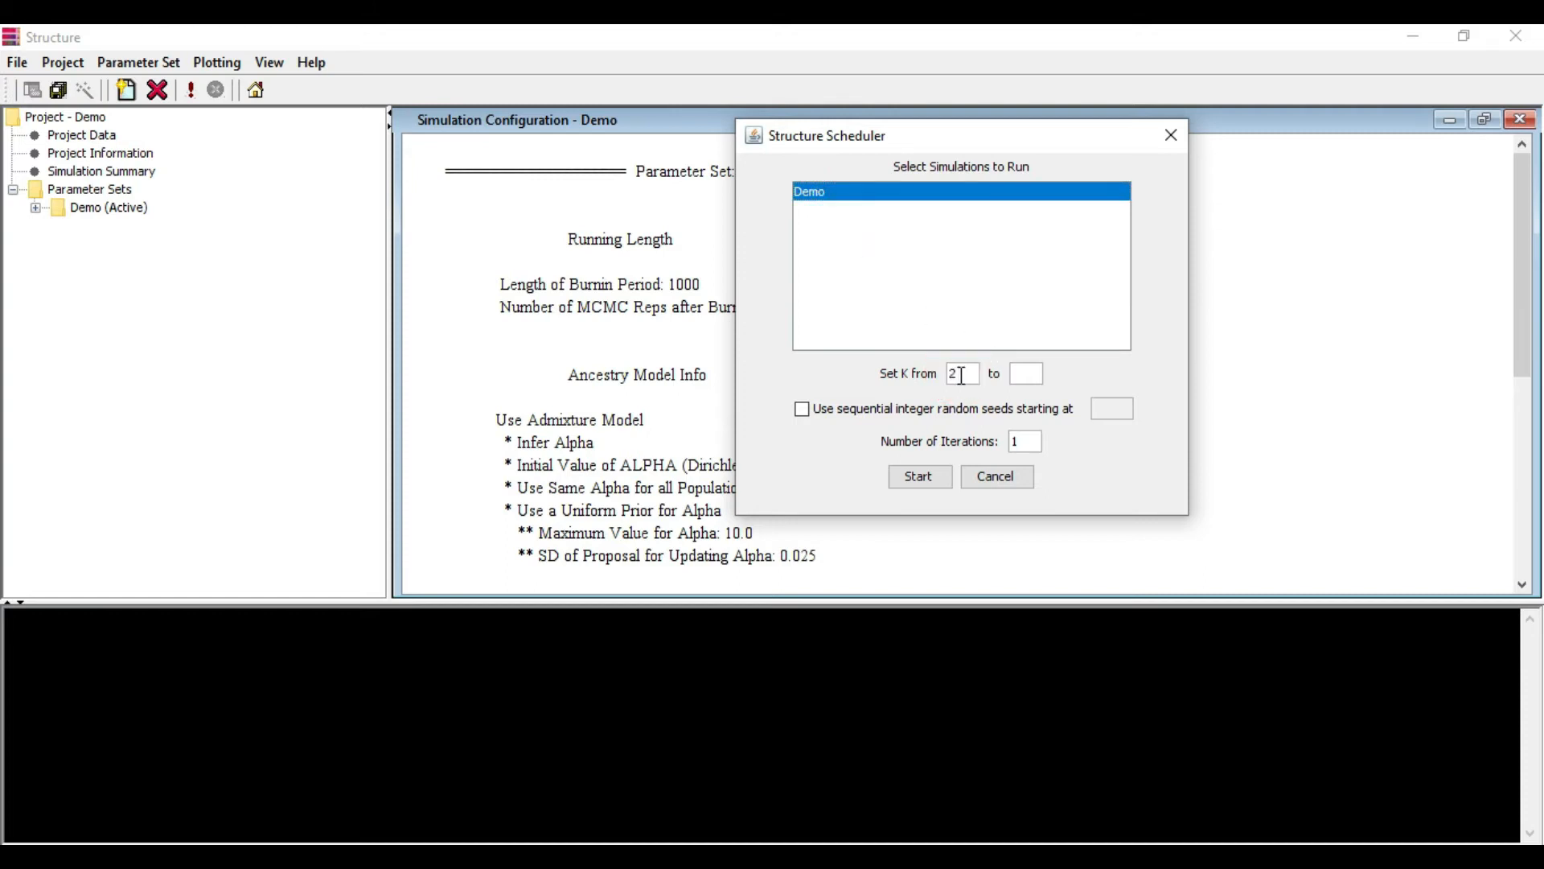
{"action": "left_click", "coordinate": [1035, 374]}
{"action": "type", "text": "10"}
{"action": "double_click", "coordinate": [1013, 442]}
{"action": "key", "text": "BackSpace"}
{"action": "type", "text": "3"}
{"action": "left_click", "coordinate": [921, 479]}
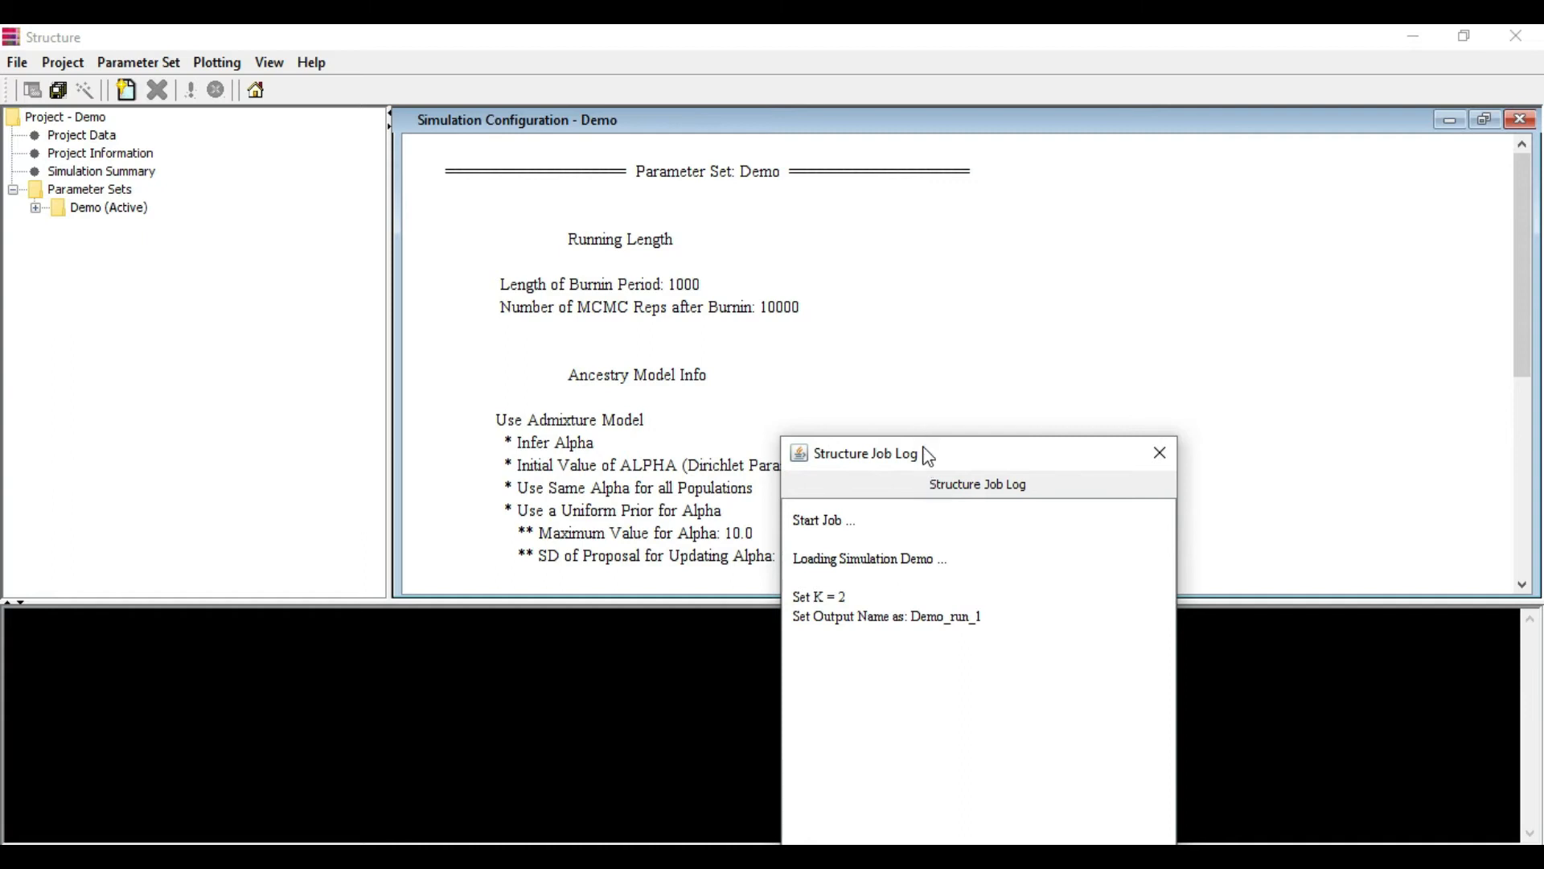
Close the job log, wait for all the runs to finish and dismiss the completion notice.
{"action": "left_click_drag", "start_coordinate": [924, 451], "coordinate": [810, 121]}
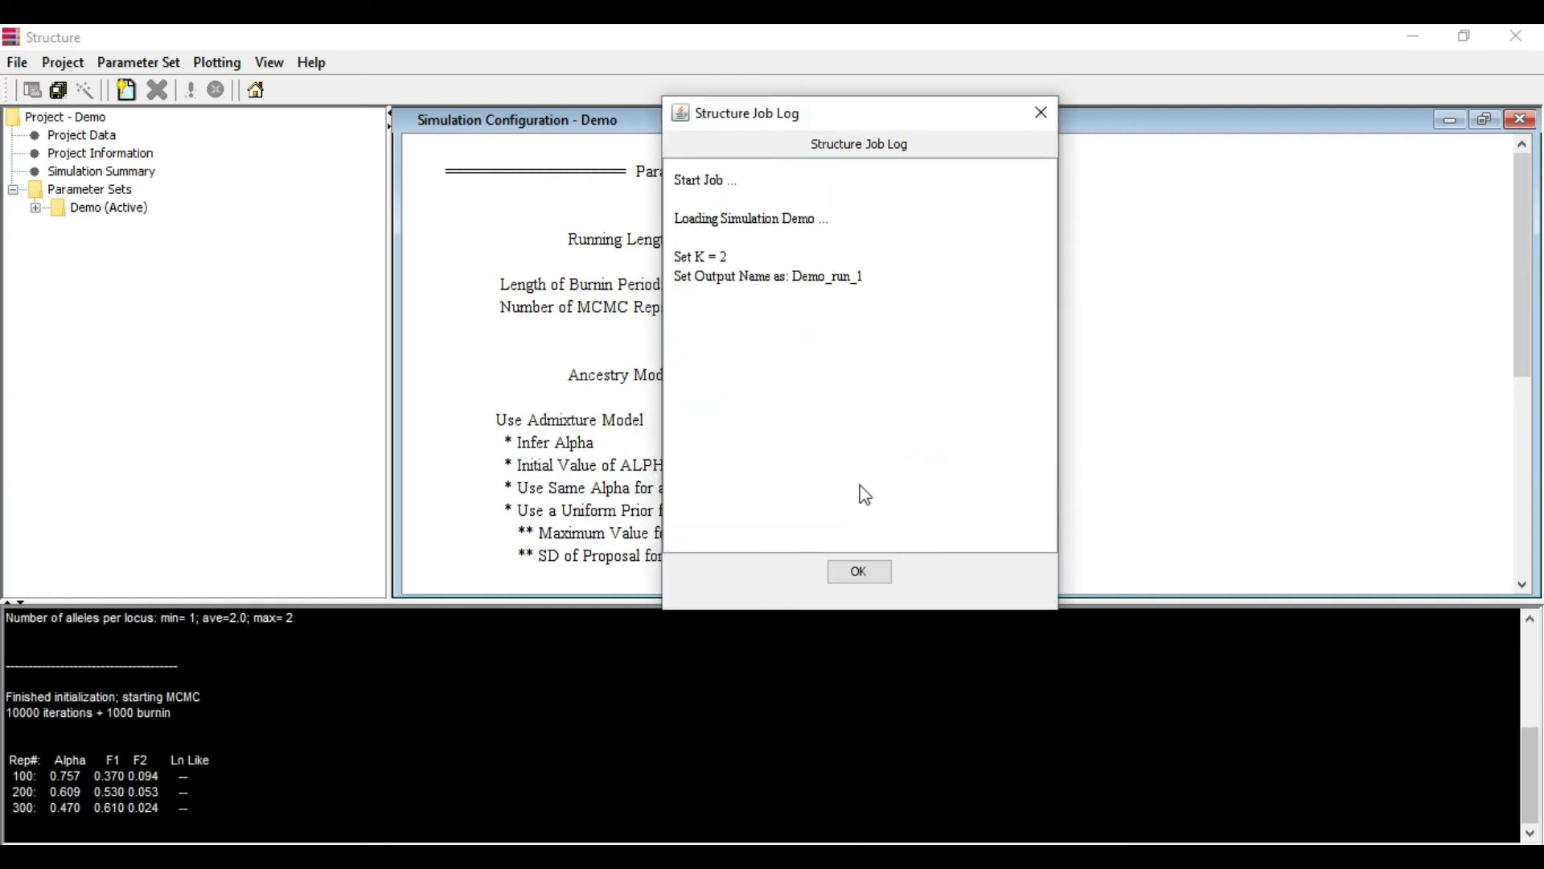
{"action": "left_click", "coordinate": [860, 571]}
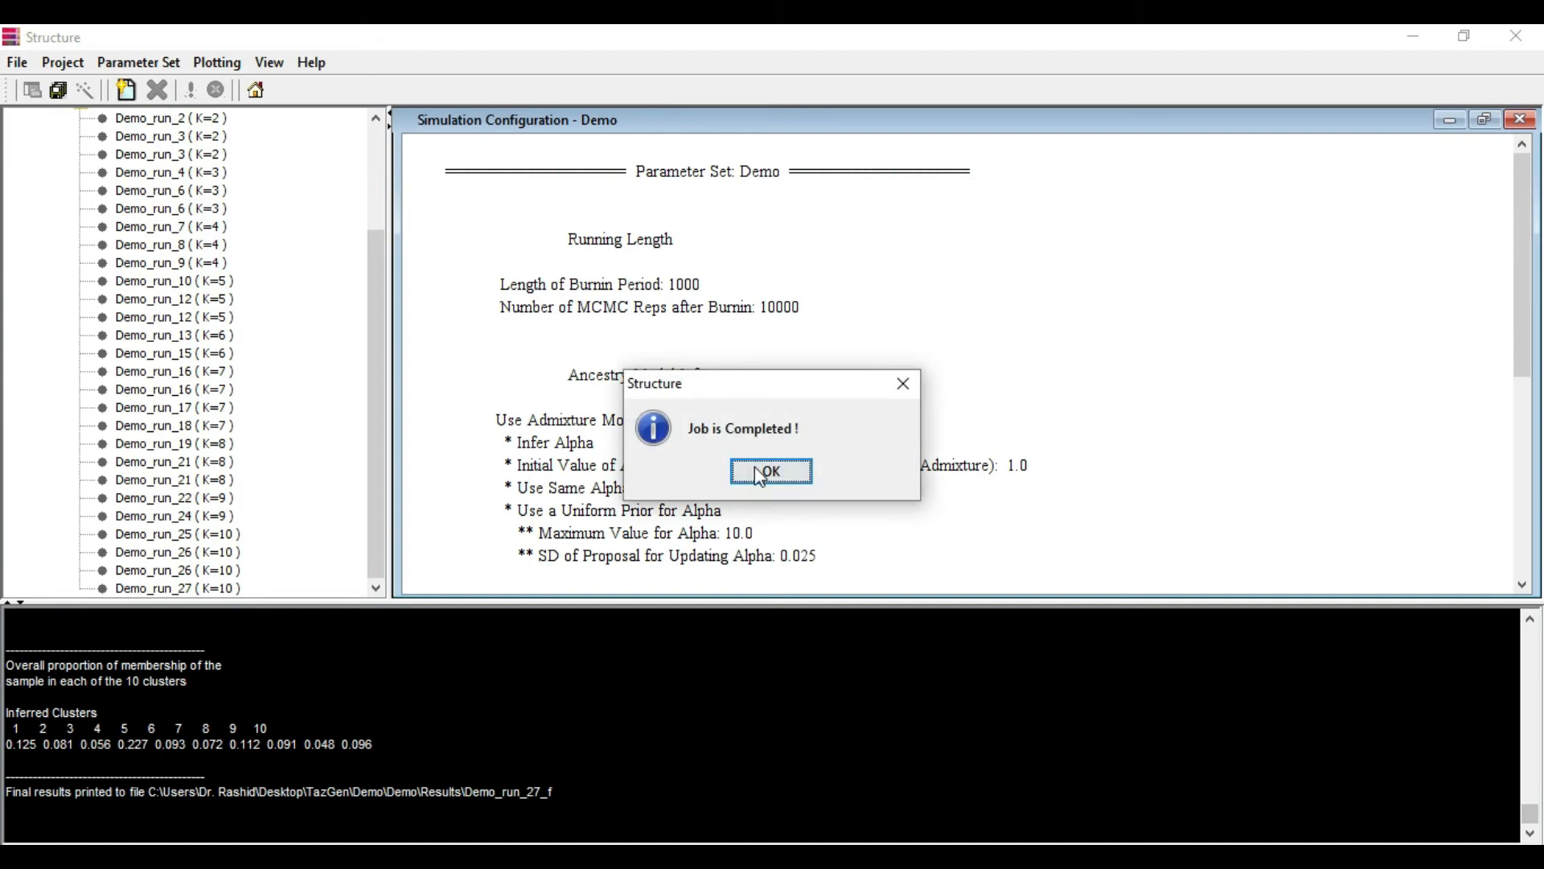
{"action": "left_click", "coordinate": [771, 474]}
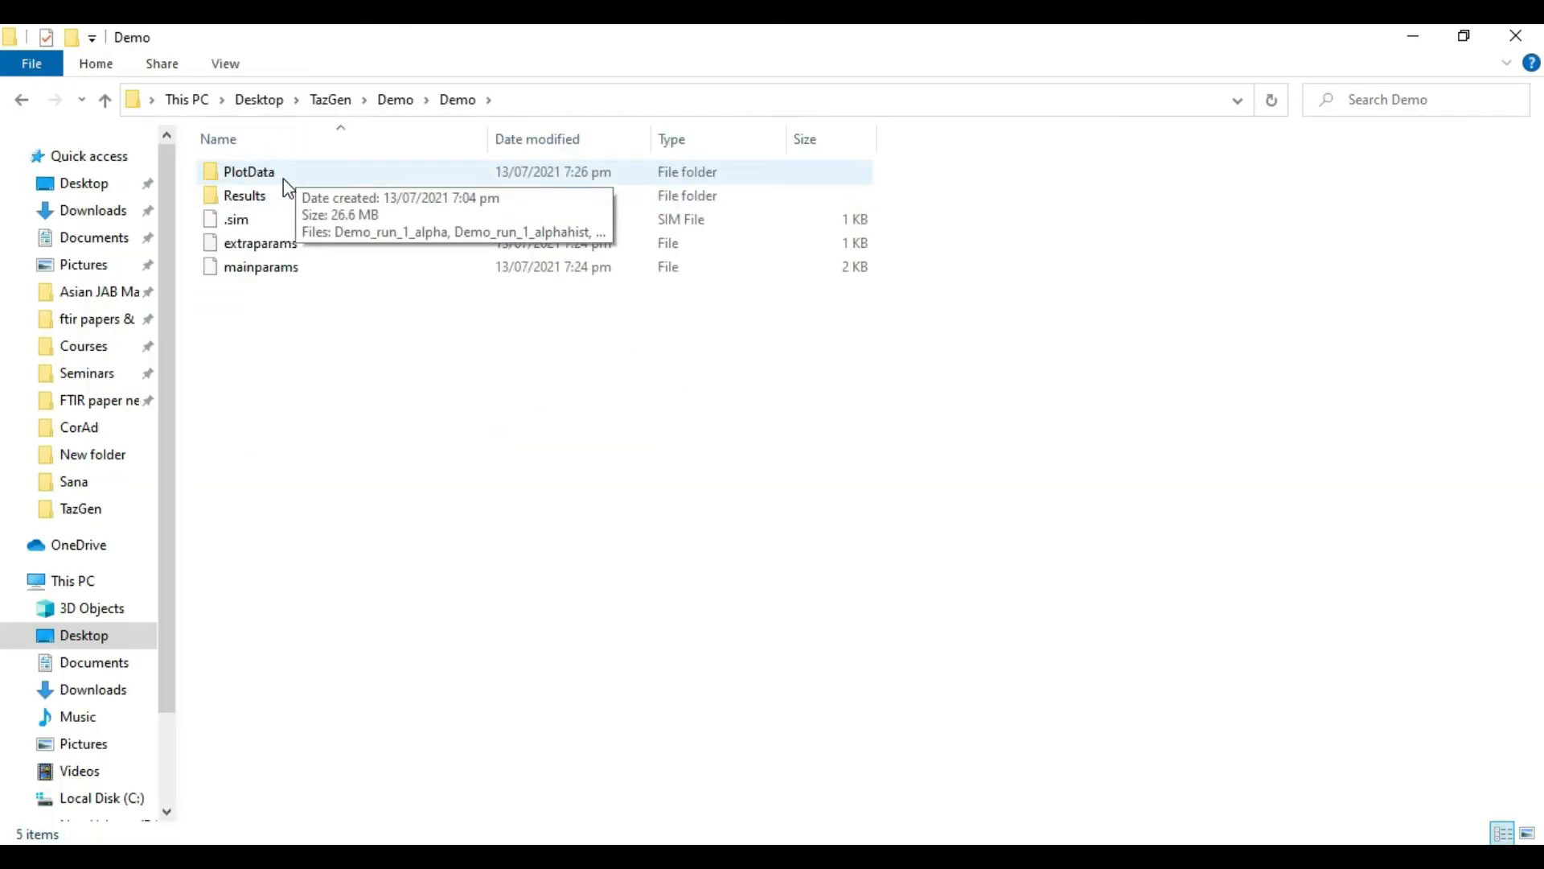
Inspect the run output files in the Results folder of the Demo parameter set in File Explorer.
{"action": "double_click", "coordinate": [278, 201]}
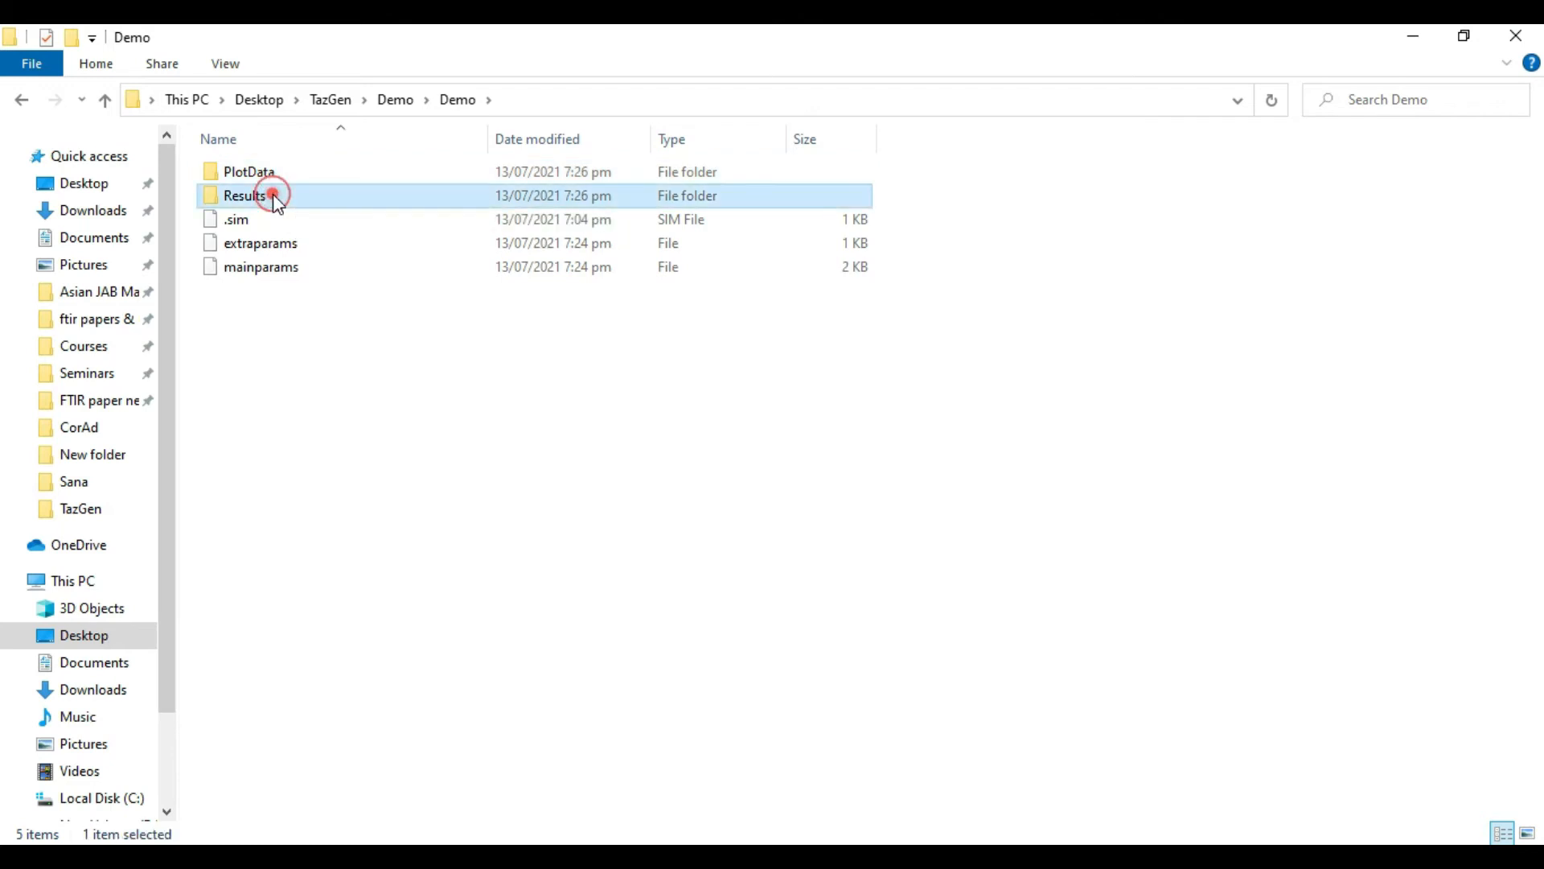
{"action": "left_click", "coordinate": [472, 490]}
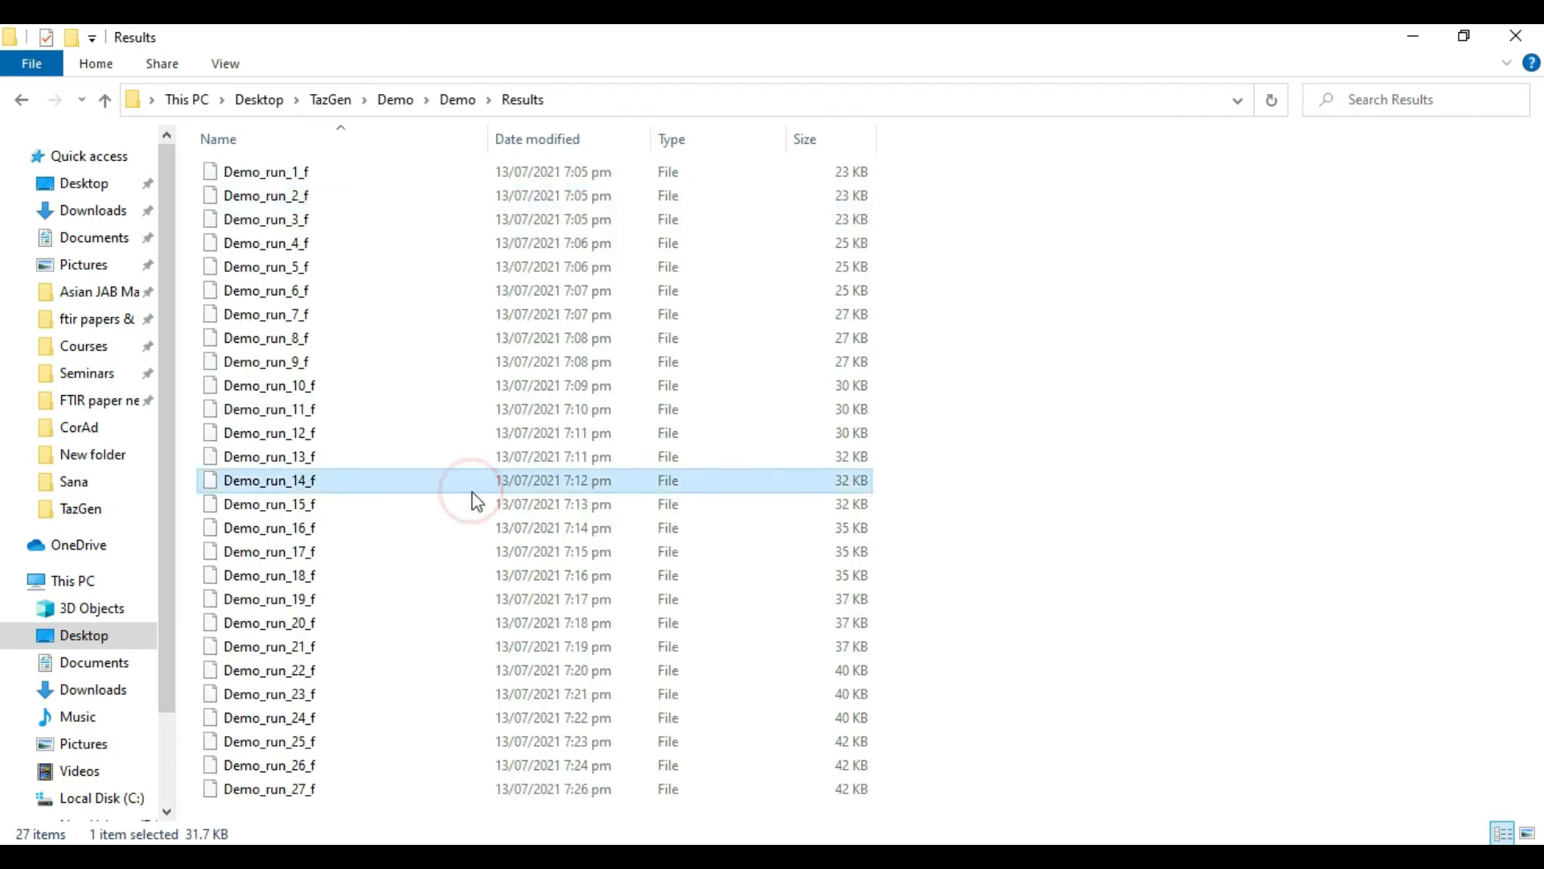
{"action": "left_click", "coordinate": [1138, 364]}
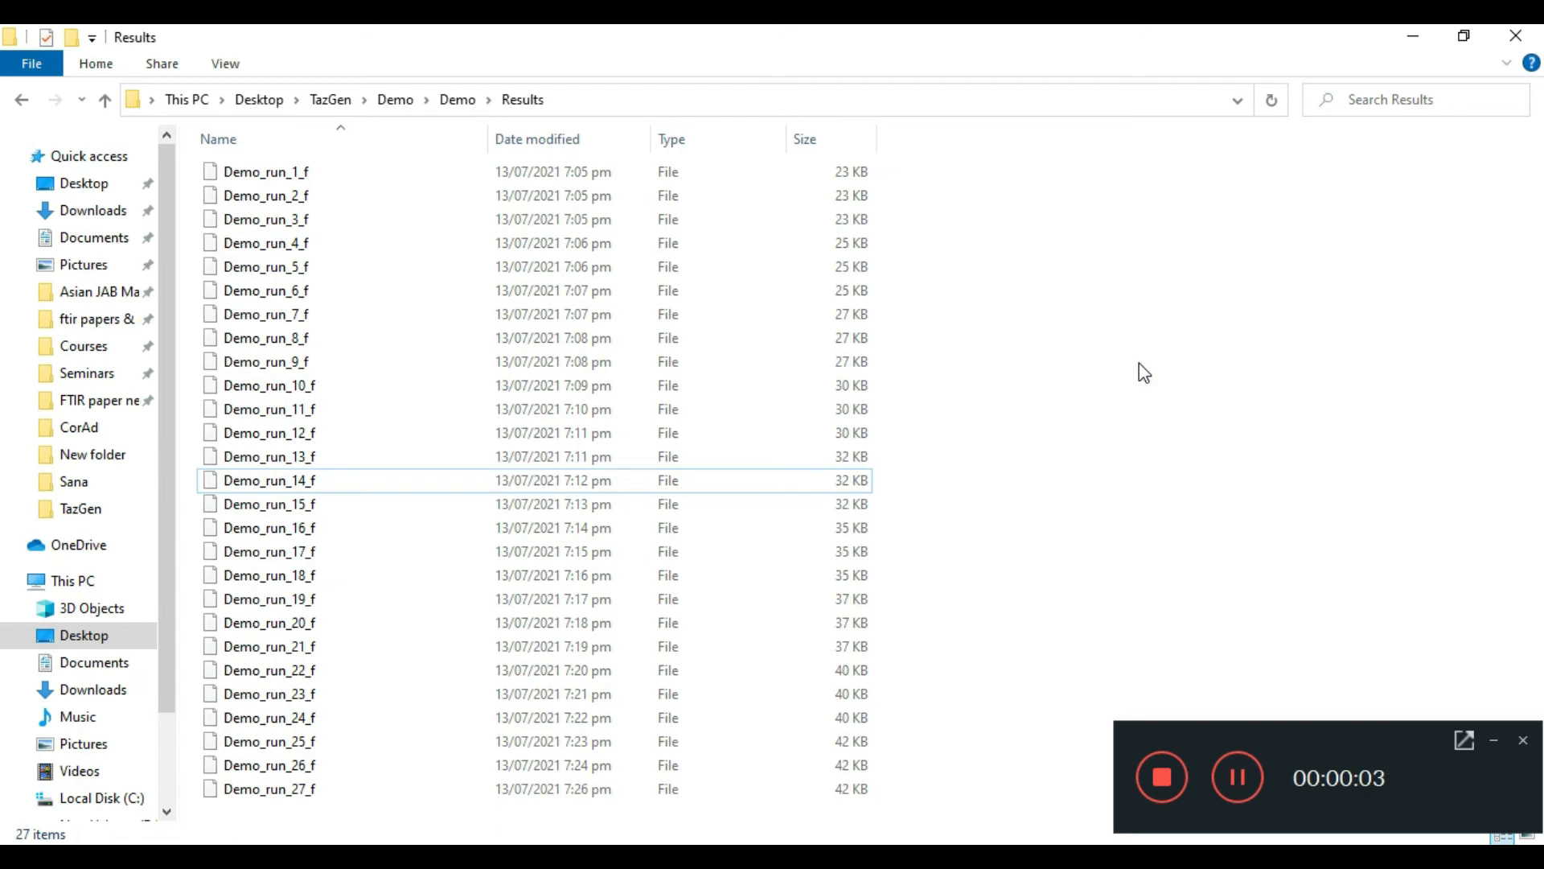
{"action": "left_click", "coordinate": [588, 535]}
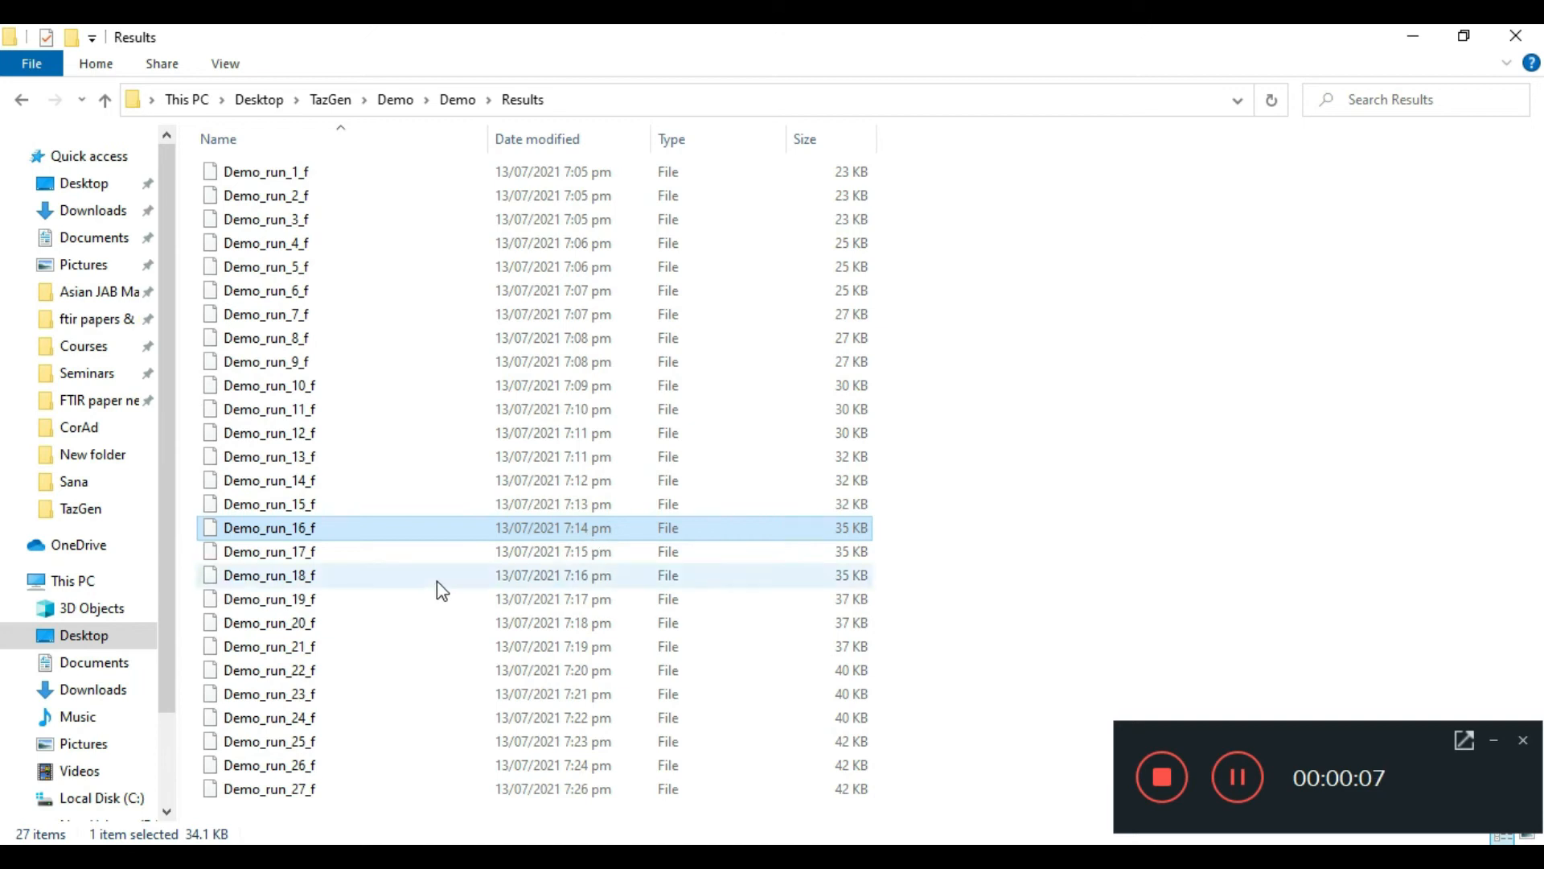
Return to the parent Demo folder and compress its Results folder into a ZIP archive.
{"action": "left_click", "coordinate": [469, 103]}
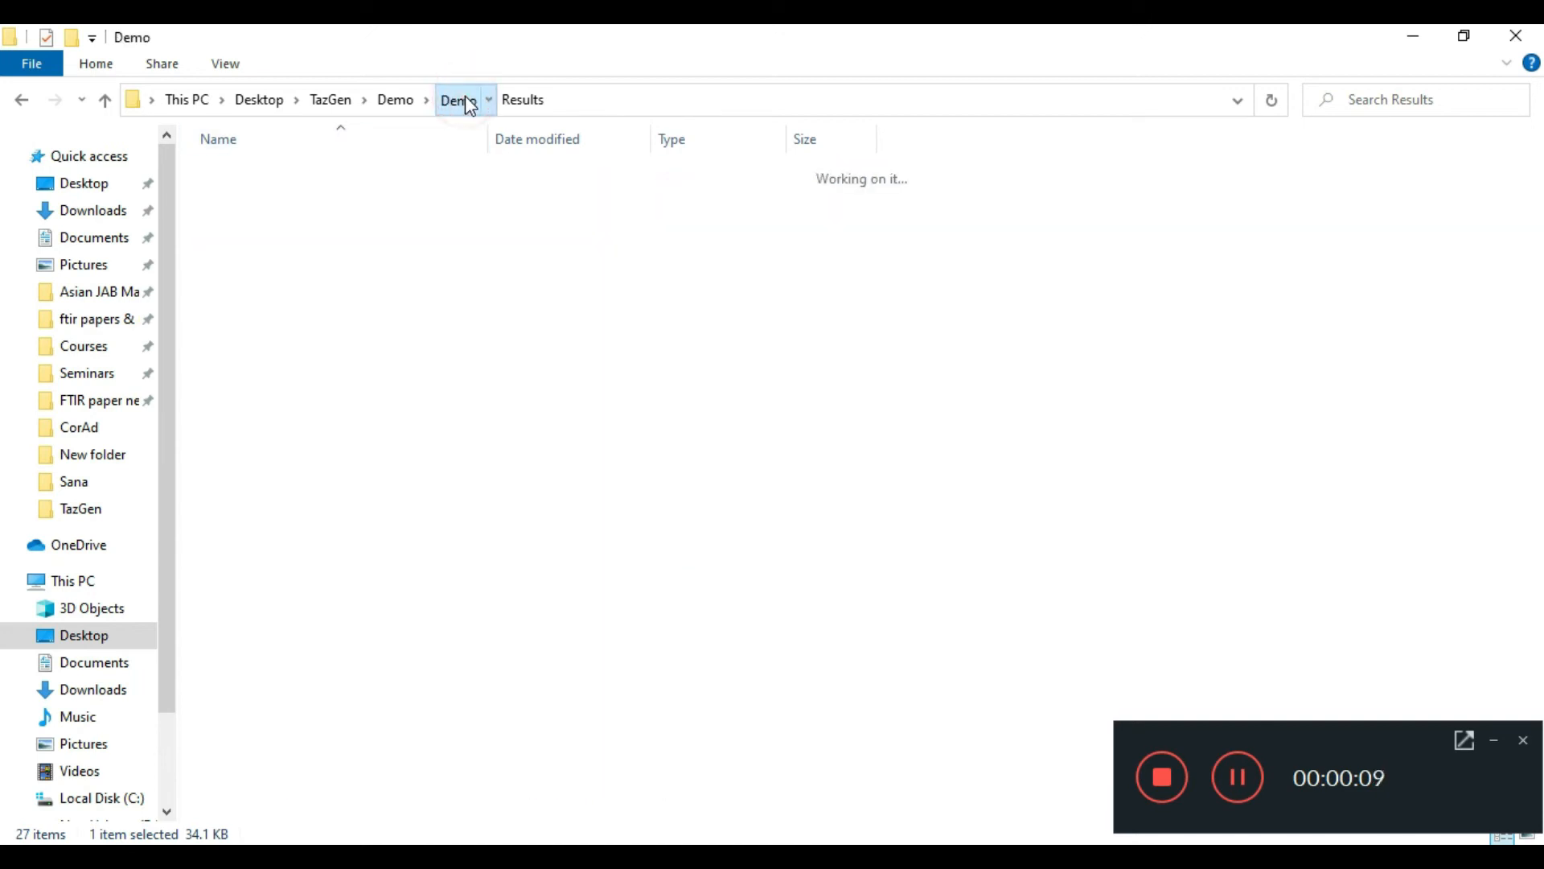
{"action": "double_click", "coordinate": [241, 194]}
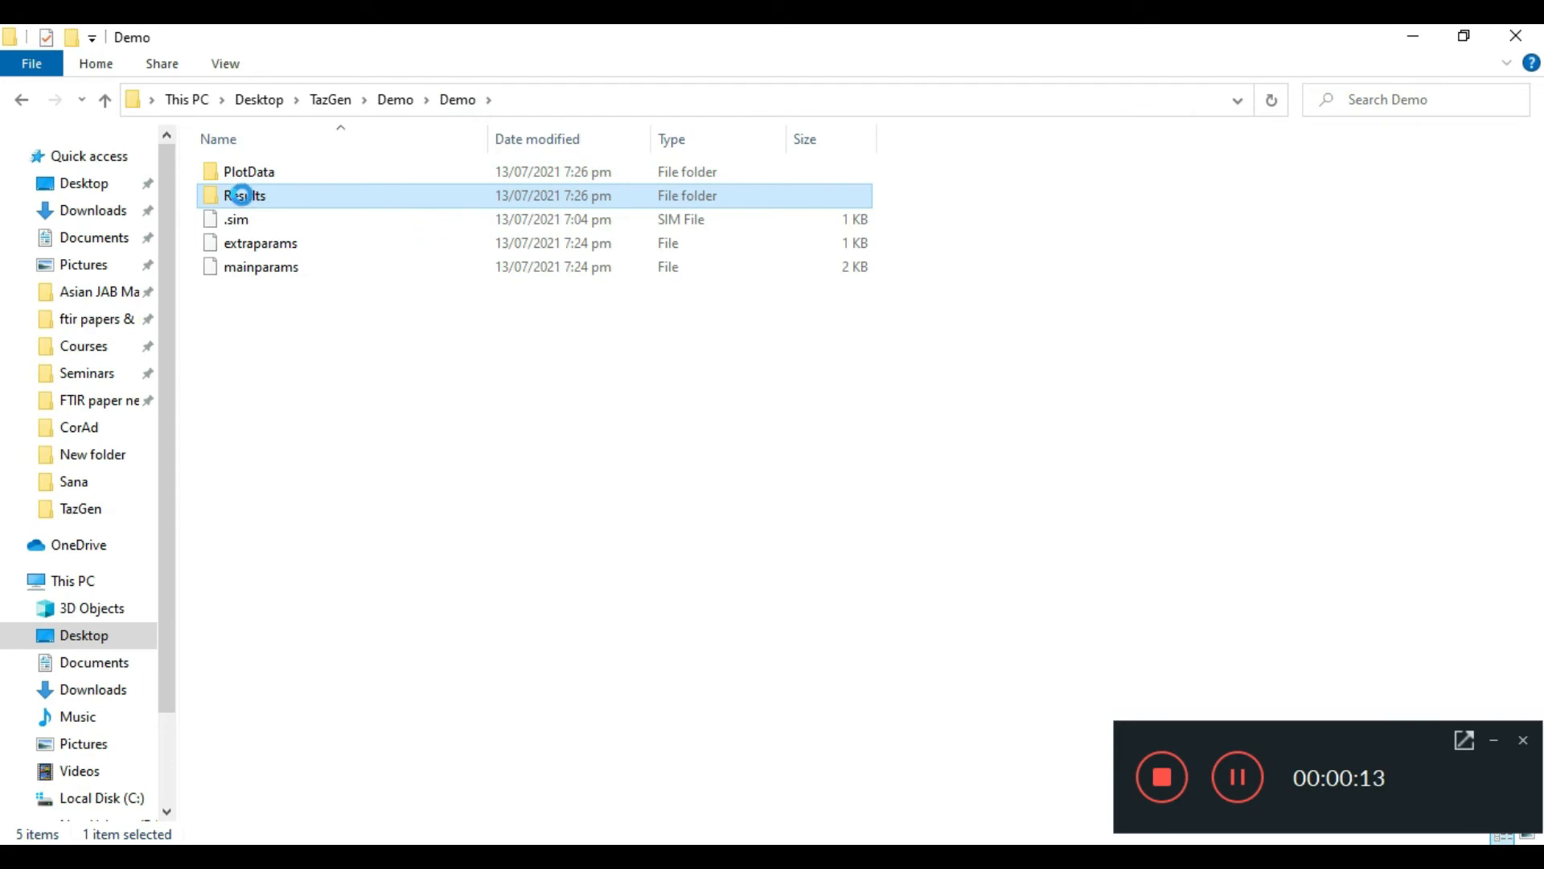
{"action": "right_click", "coordinate": [241, 196]}
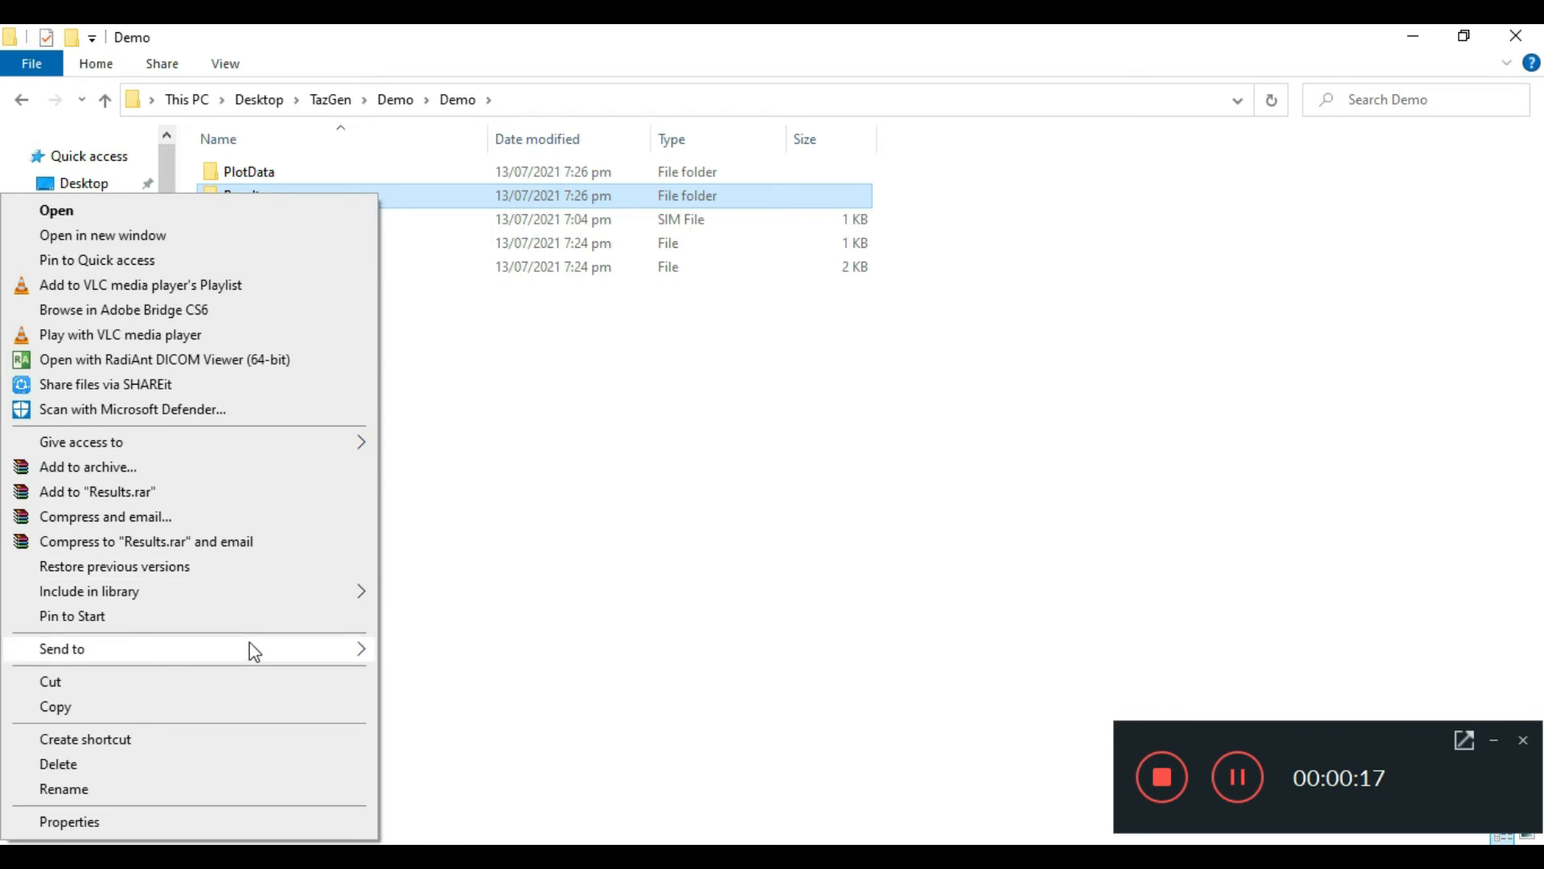
{"action": "mouse_move", "coordinate": [249, 648]}
{"action": "left_click", "coordinate": [447, 678]}
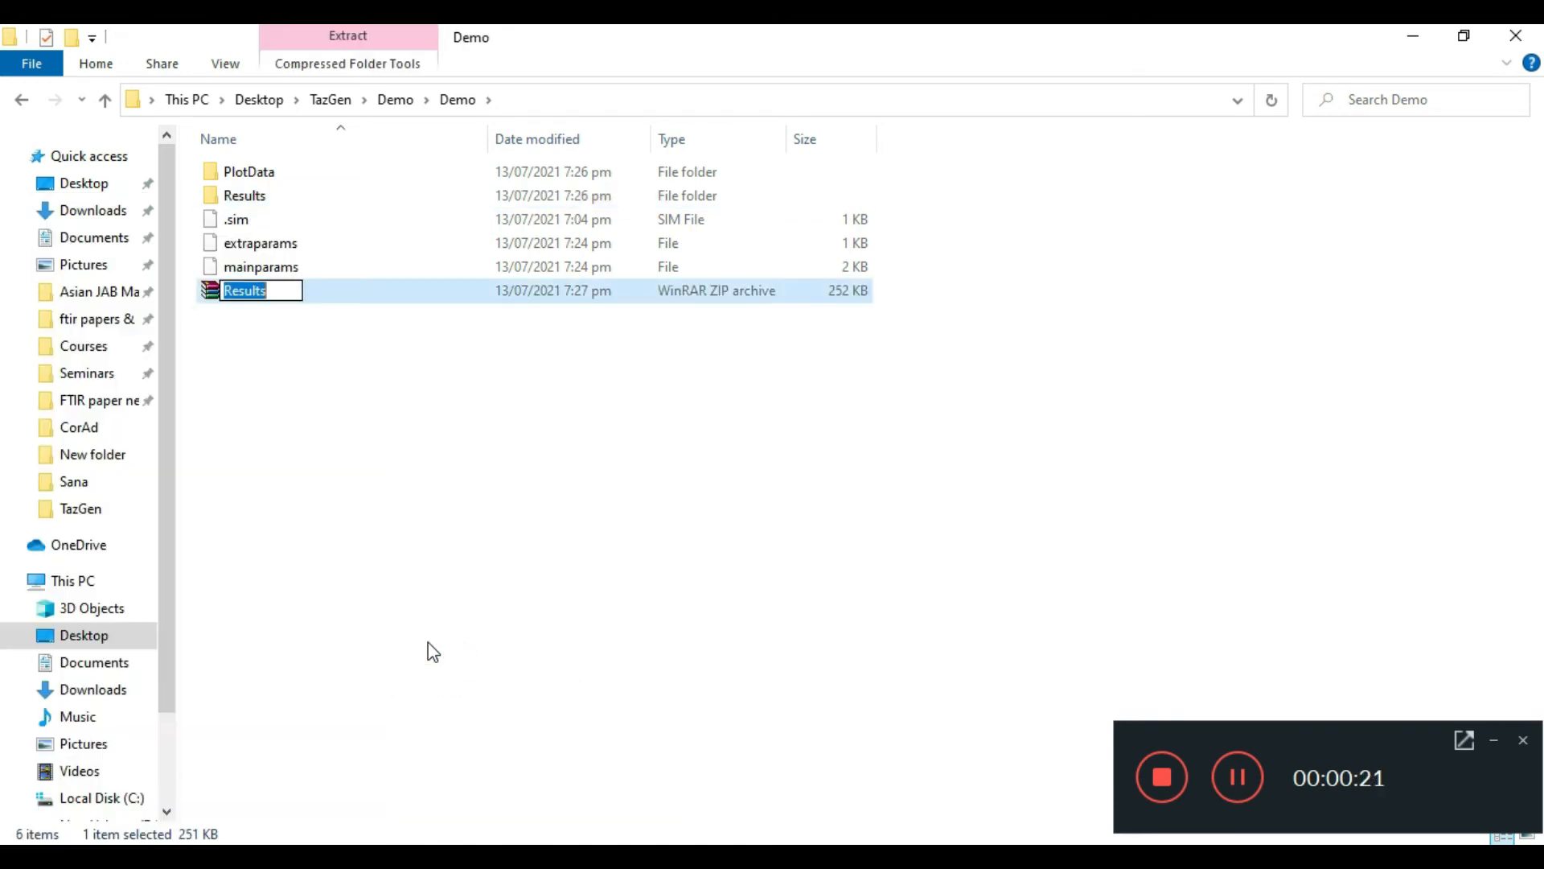
Keep Results as the archive name, switch to Structure Harvester in Chrome, and harvest Results.zip from the inner Demo folder of TazGen's Demo project.
{"action": "key", "text": "Return"}
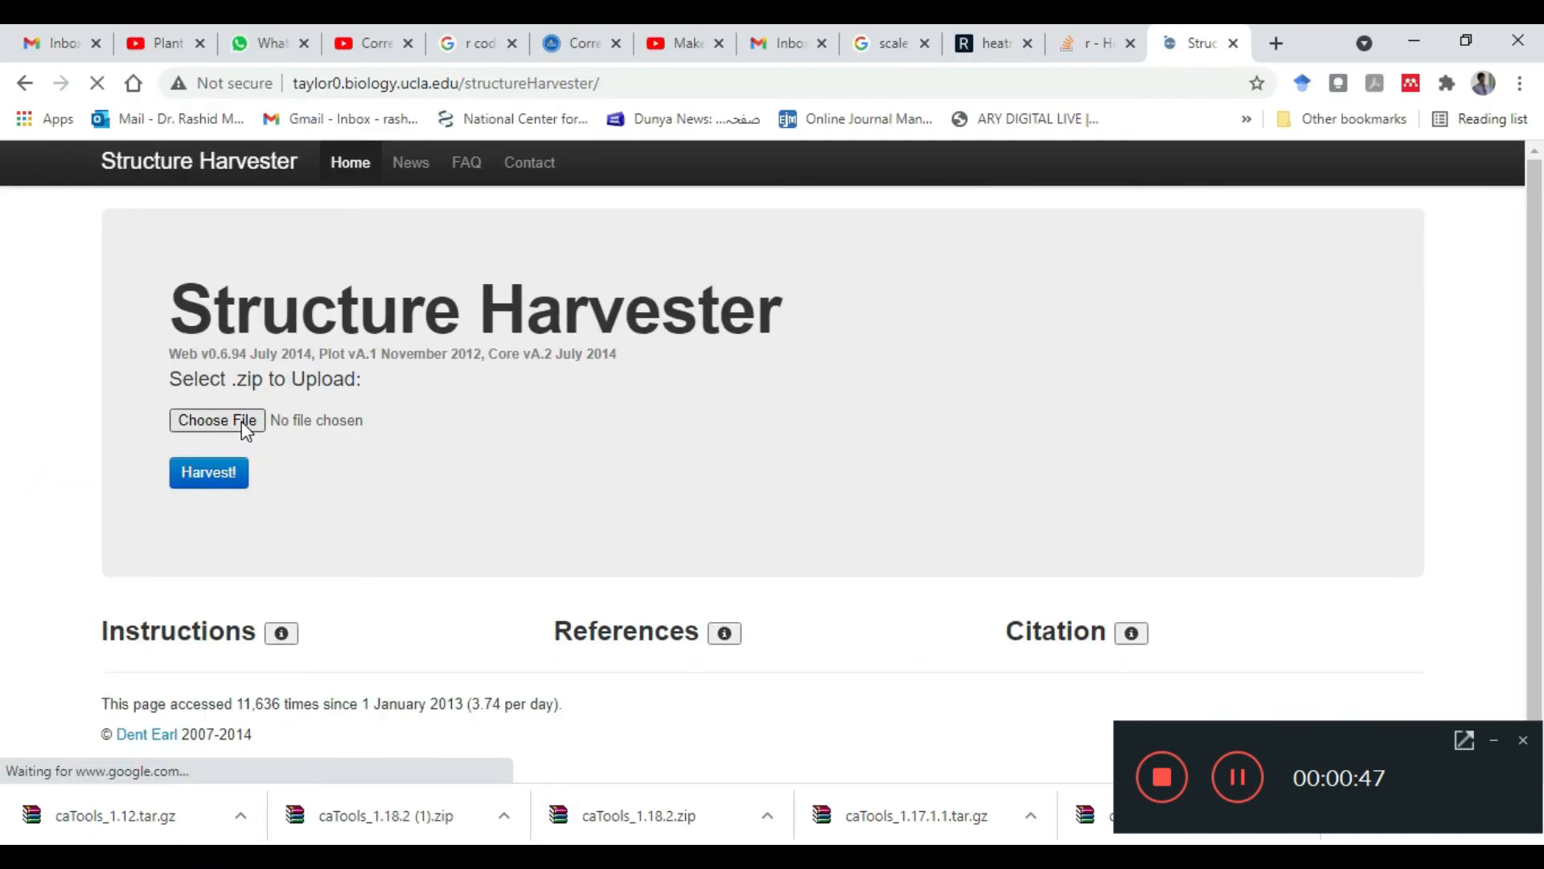
{"action": "left_click", "coordinate": [241, 419]}
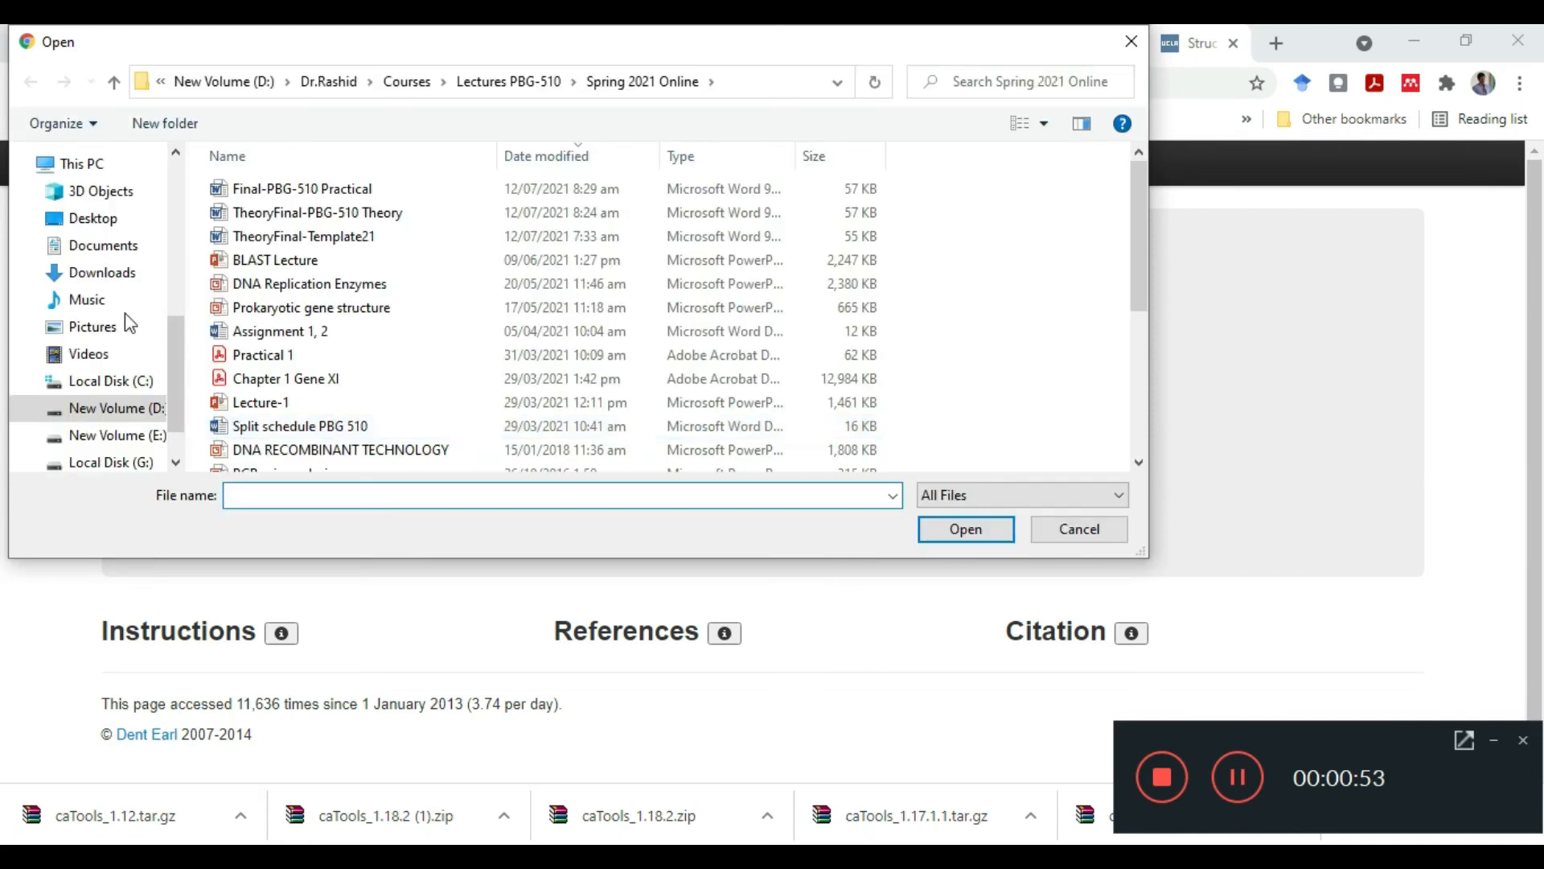
{"action": "left_click", "coordinate": [120, 221]}
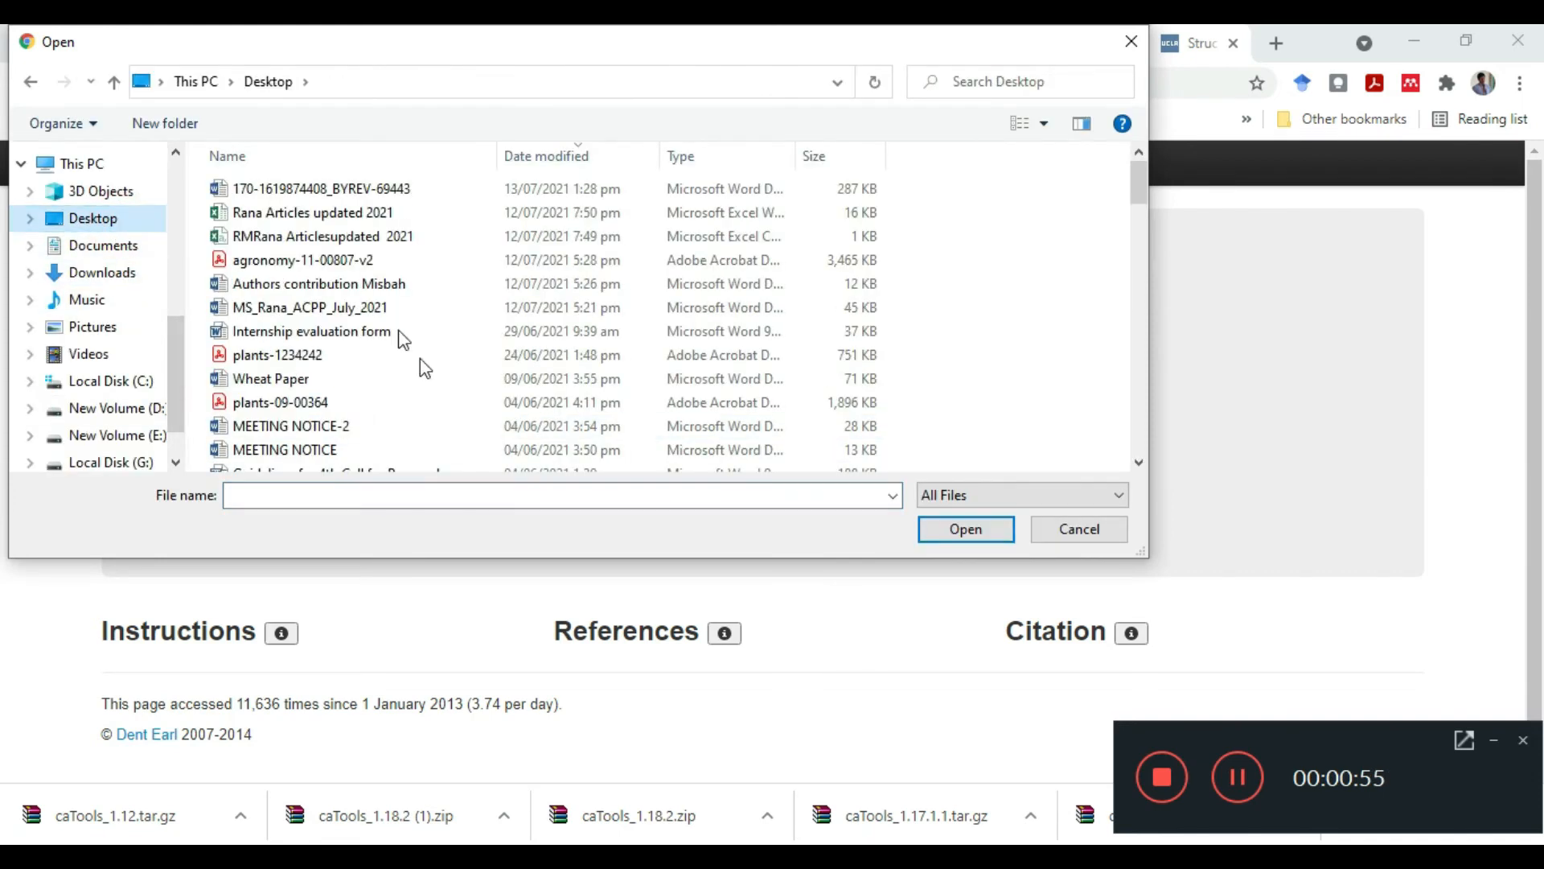
{"action": "scroll", "coordinate": [434, 389], "scroll_direction": "down", "scroll_amount": 1}
{"action": "scroll", "coordinate": [434, 389], "scroll_direction": "down", "scroll_amount": 15}
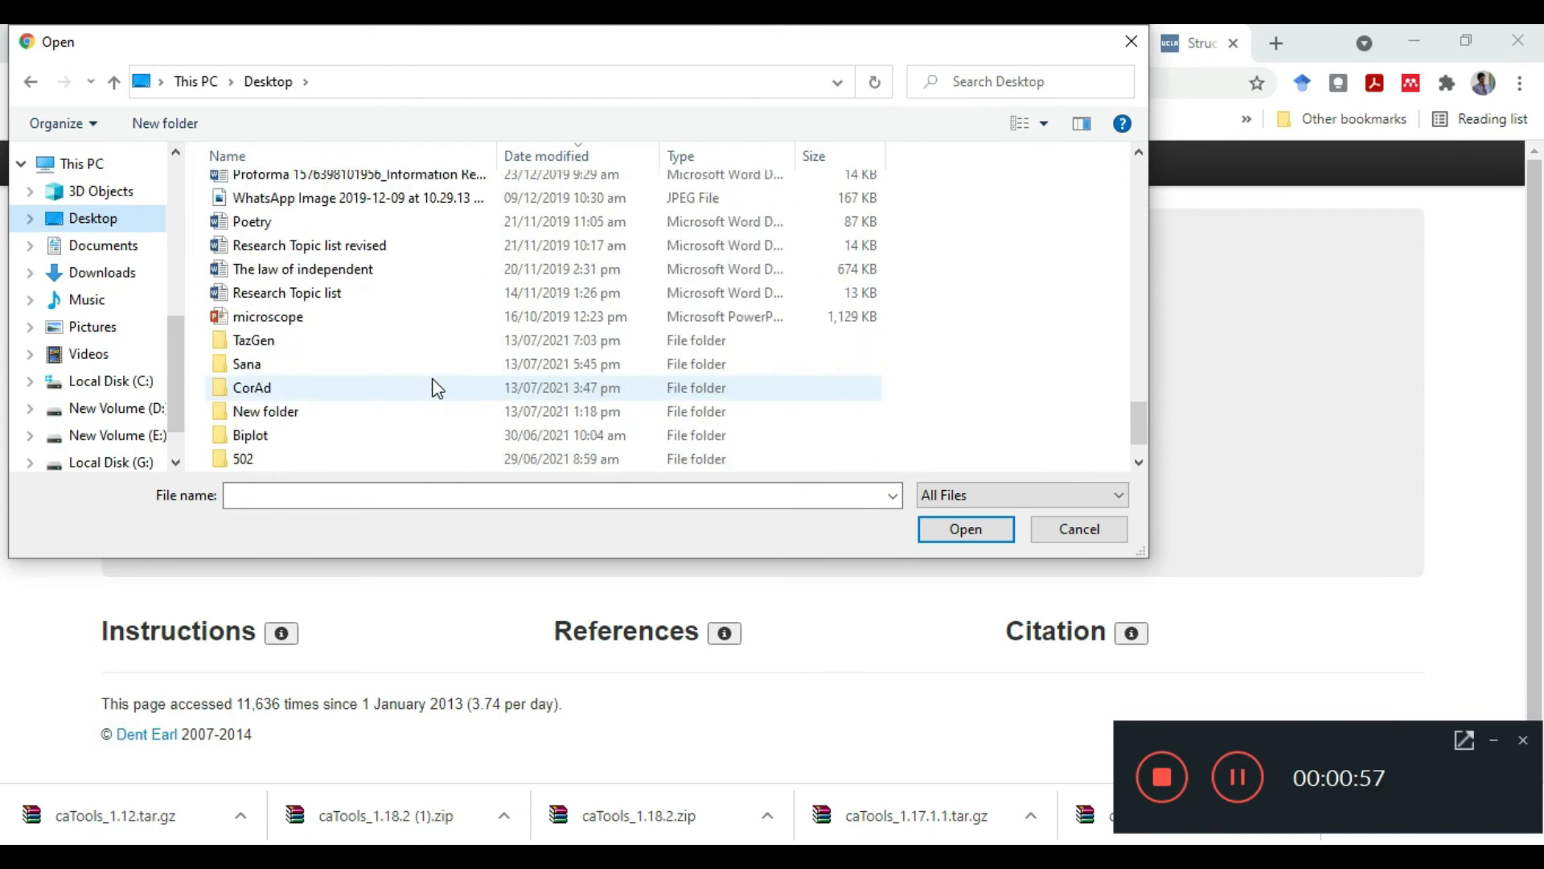
{"action": "double_click", "coordinate": [316, 294]}
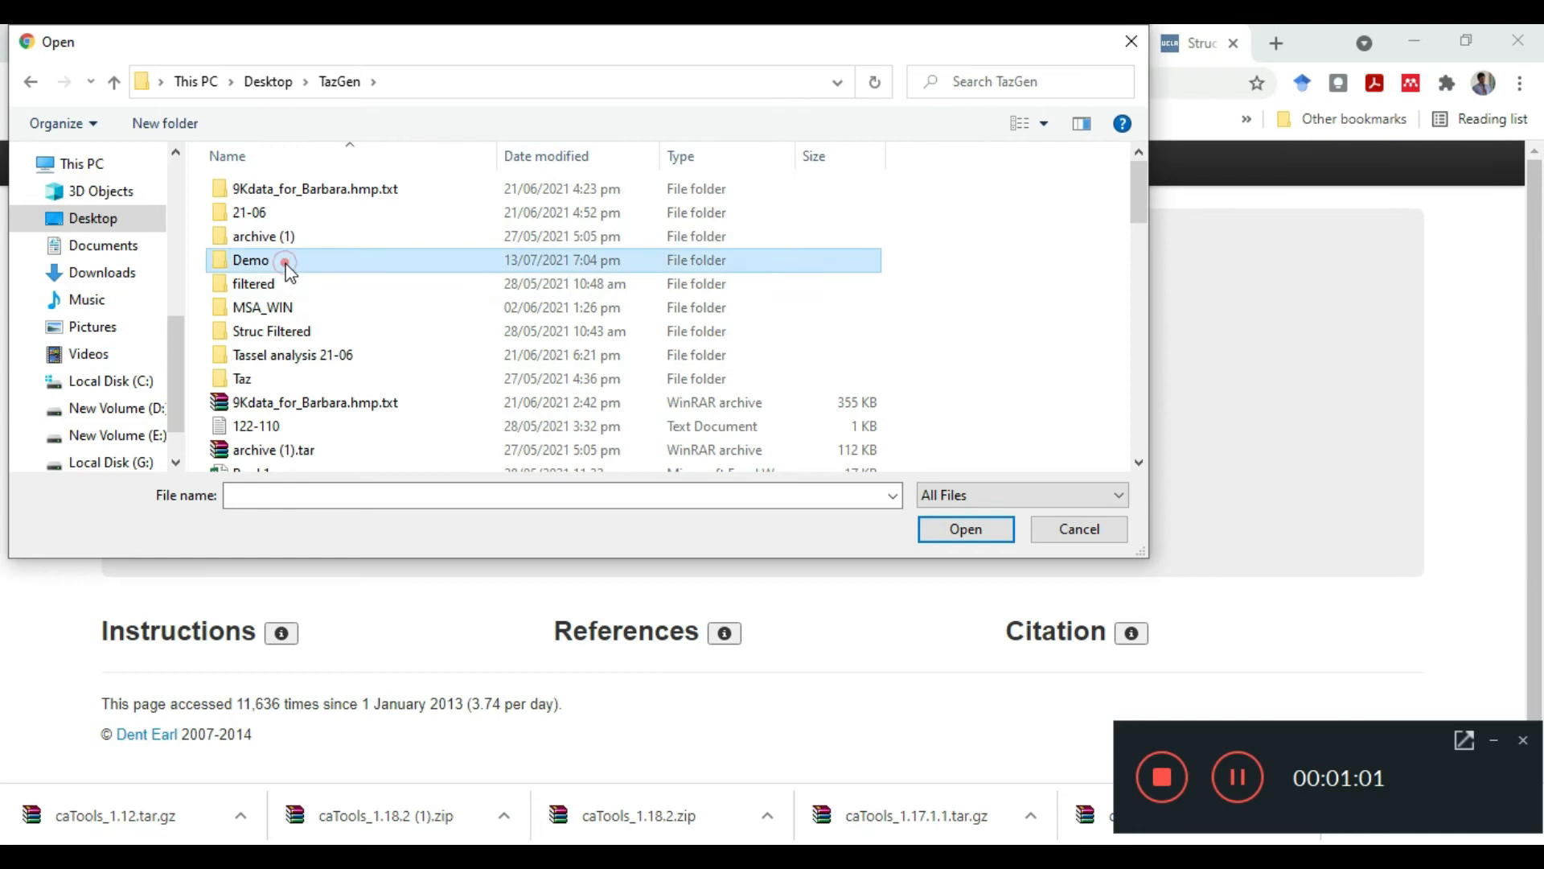
{"action": "double_click", "coordinate": [286, 264]}
{"action": "double_click", "coordinate": [255, 193]}
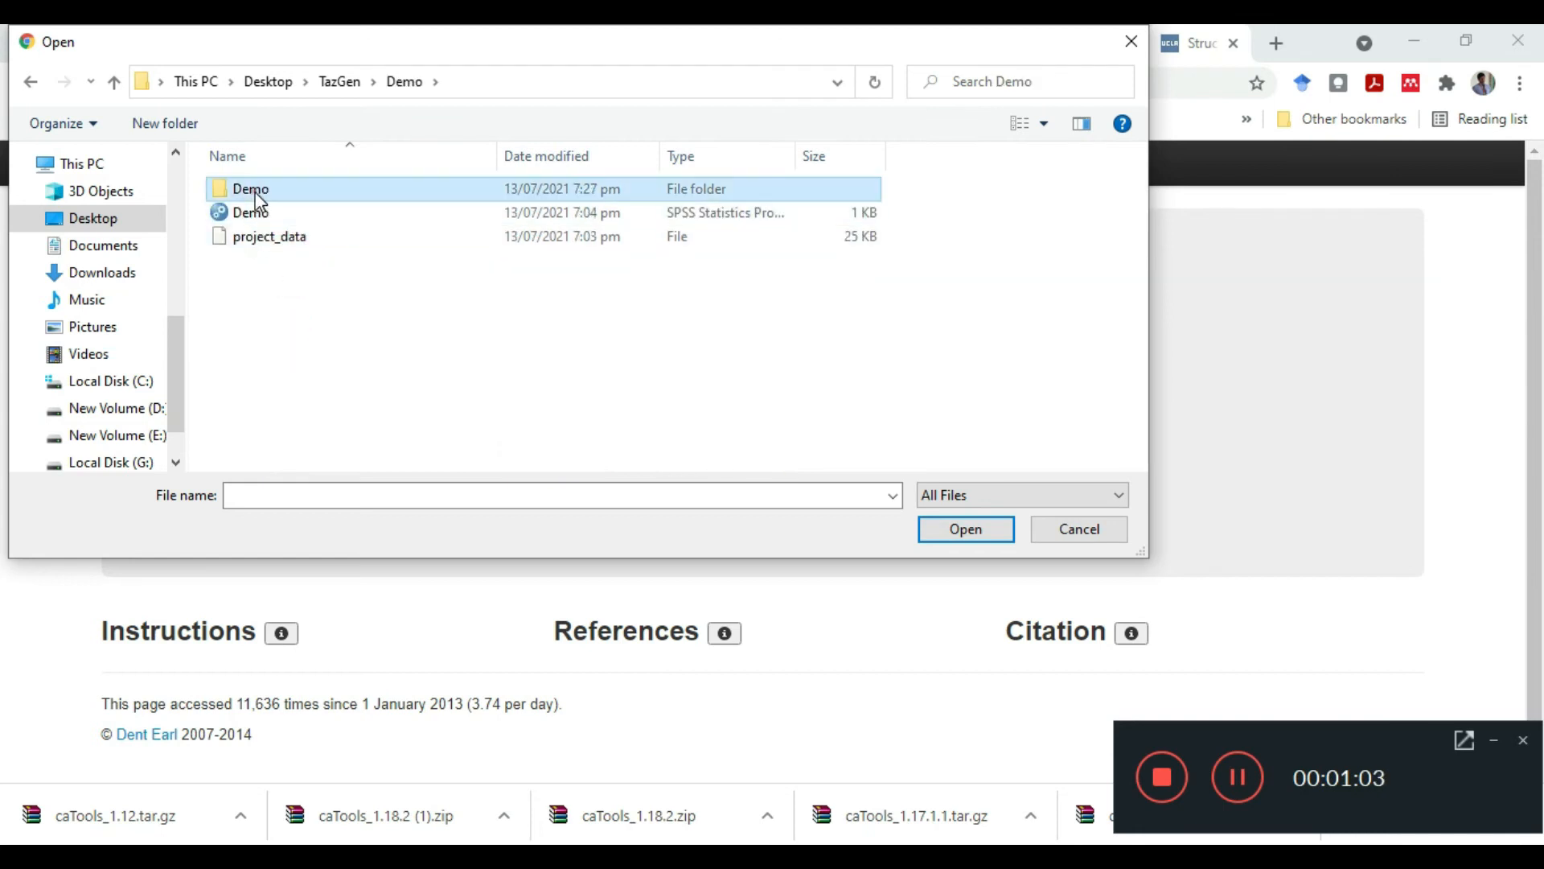
{"action": "left_click", "coordinate": [267, 322]}
{"action": "left_click", "coordinate": [968, 537]}
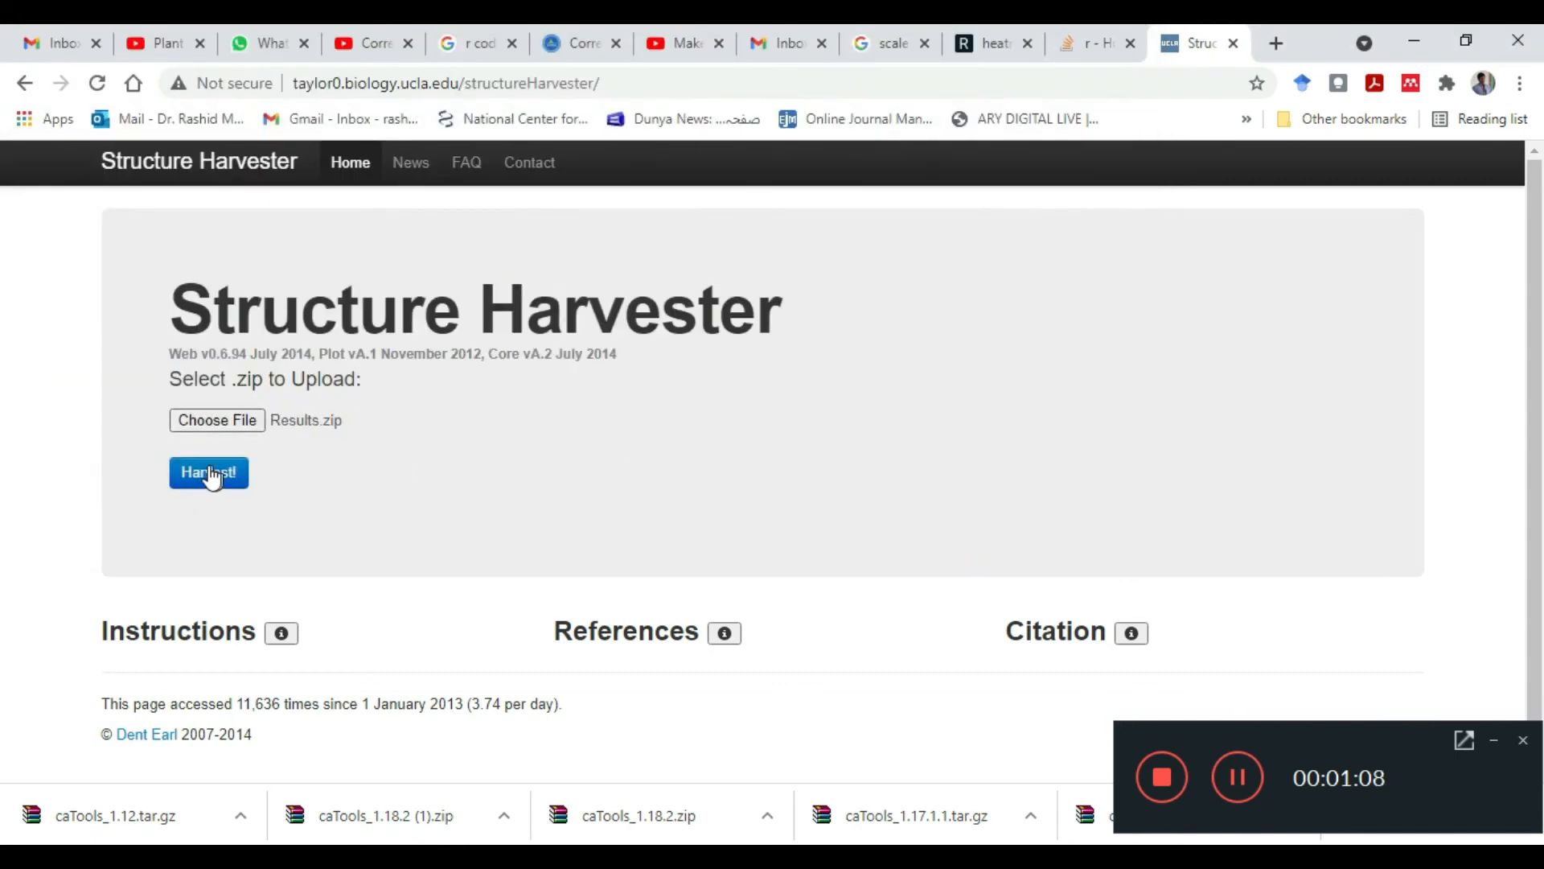
{"action": "left_click", "coordinate": [211, 474]}
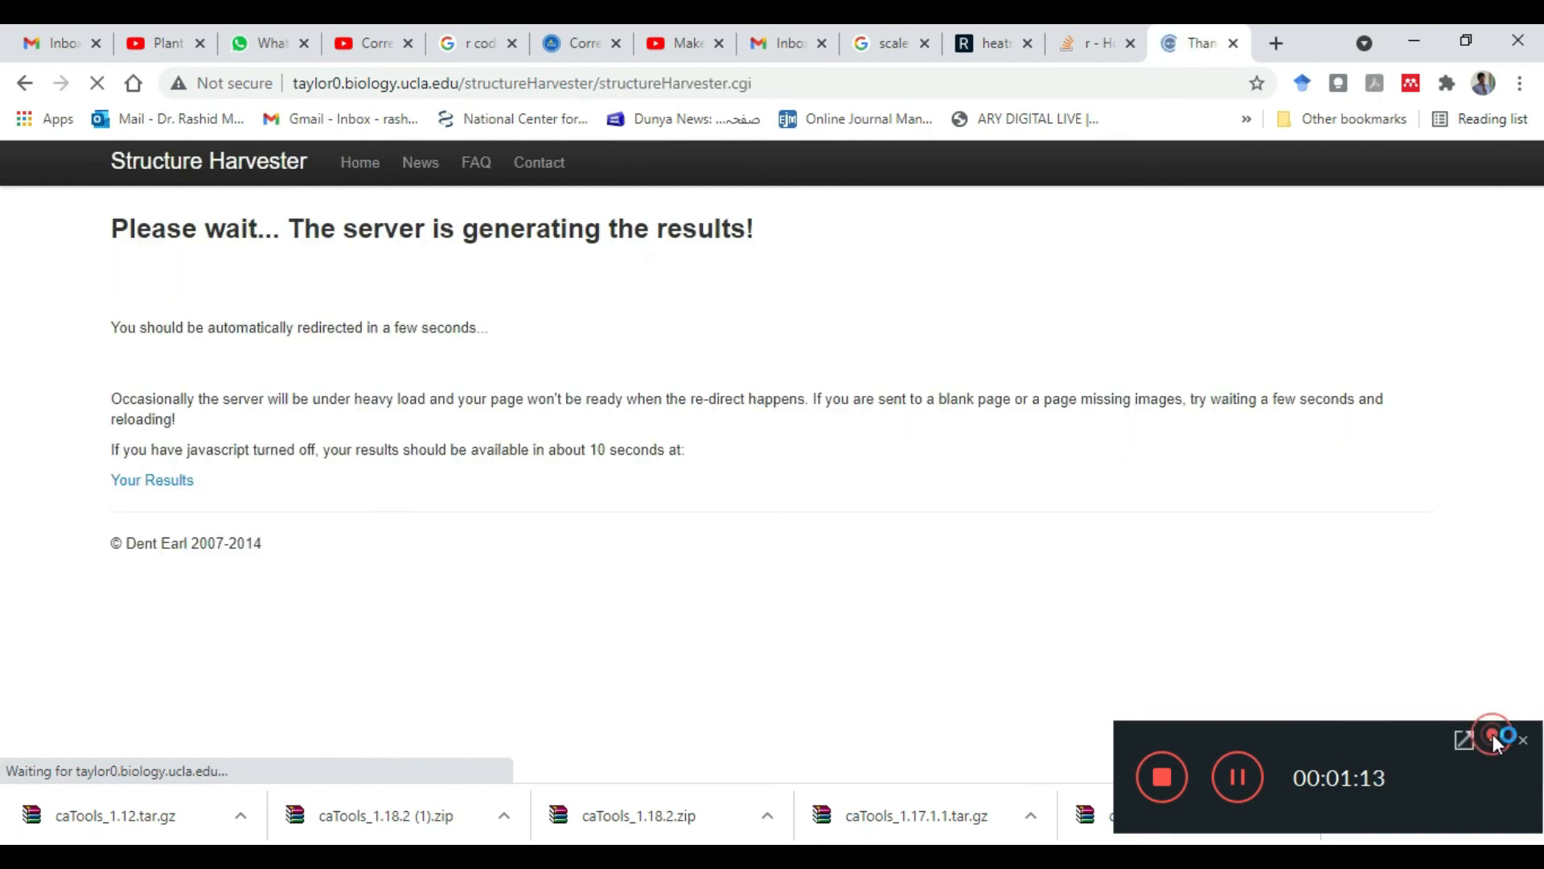
{"action": "left_click", "coordinate": [1493, 739]}
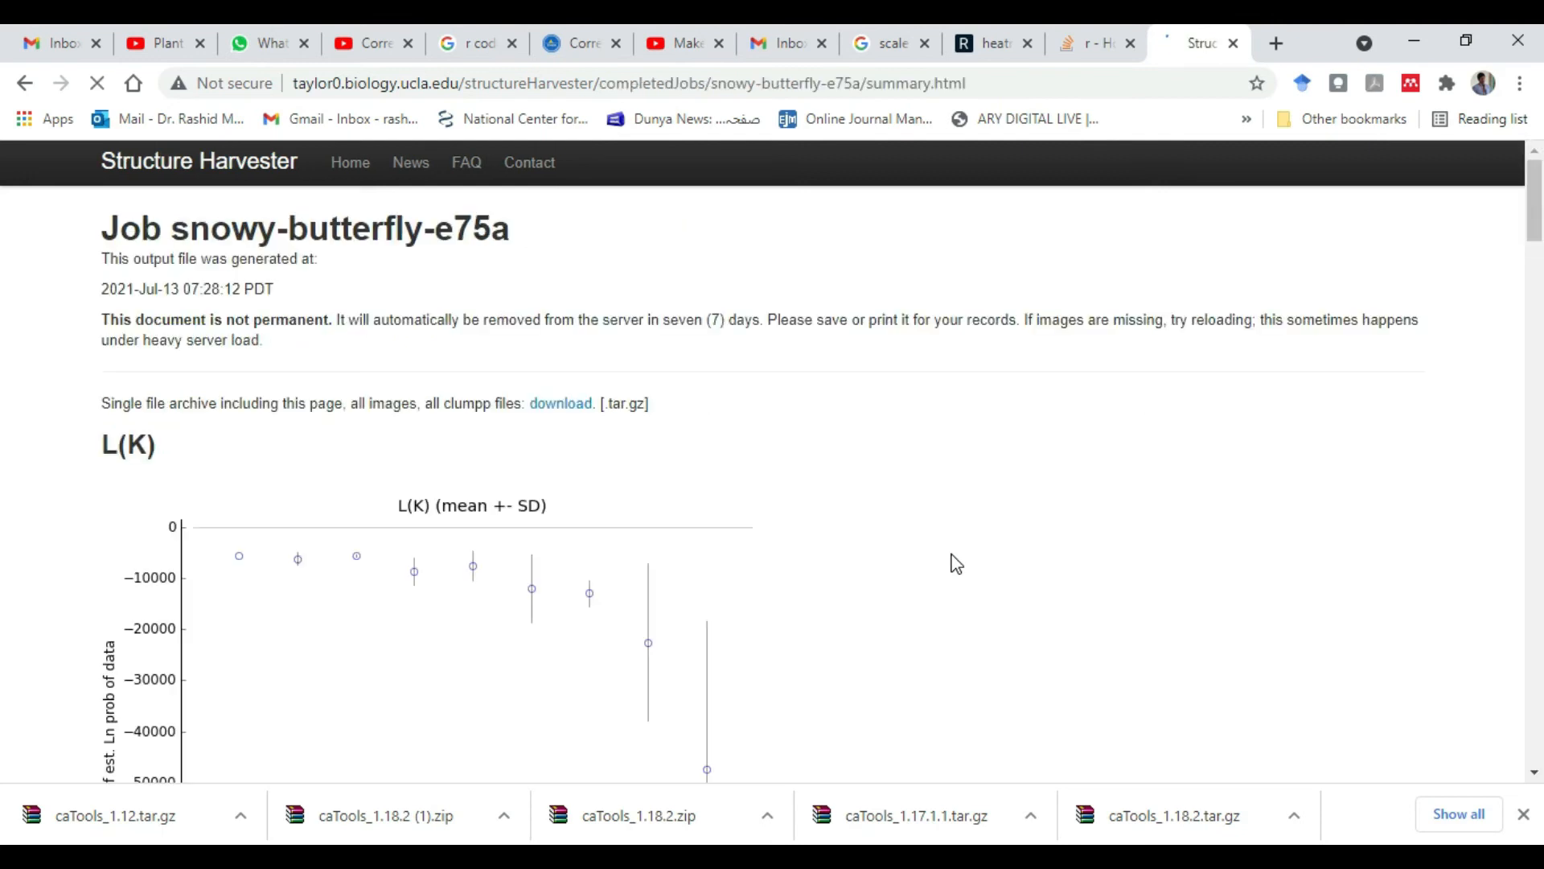
Examine the harvest summary page, including the L(K) plots, the Evanno table and the raw STRUCTURE output.
{"action": "left_click", "coordinate": [954, 563]}
{"action": "scroll", "coordinate": [953, 563], "scroll_direction": "down", "scroll_amount": 1}
{"action": "scroll", "coordinate": [955, 563], "scroll_direction": "down", "scroll_amount": 10}
{"action": "scroll", "coordinate": [955, 563], "scroll_direction": "down", "scroll_amount": 14}
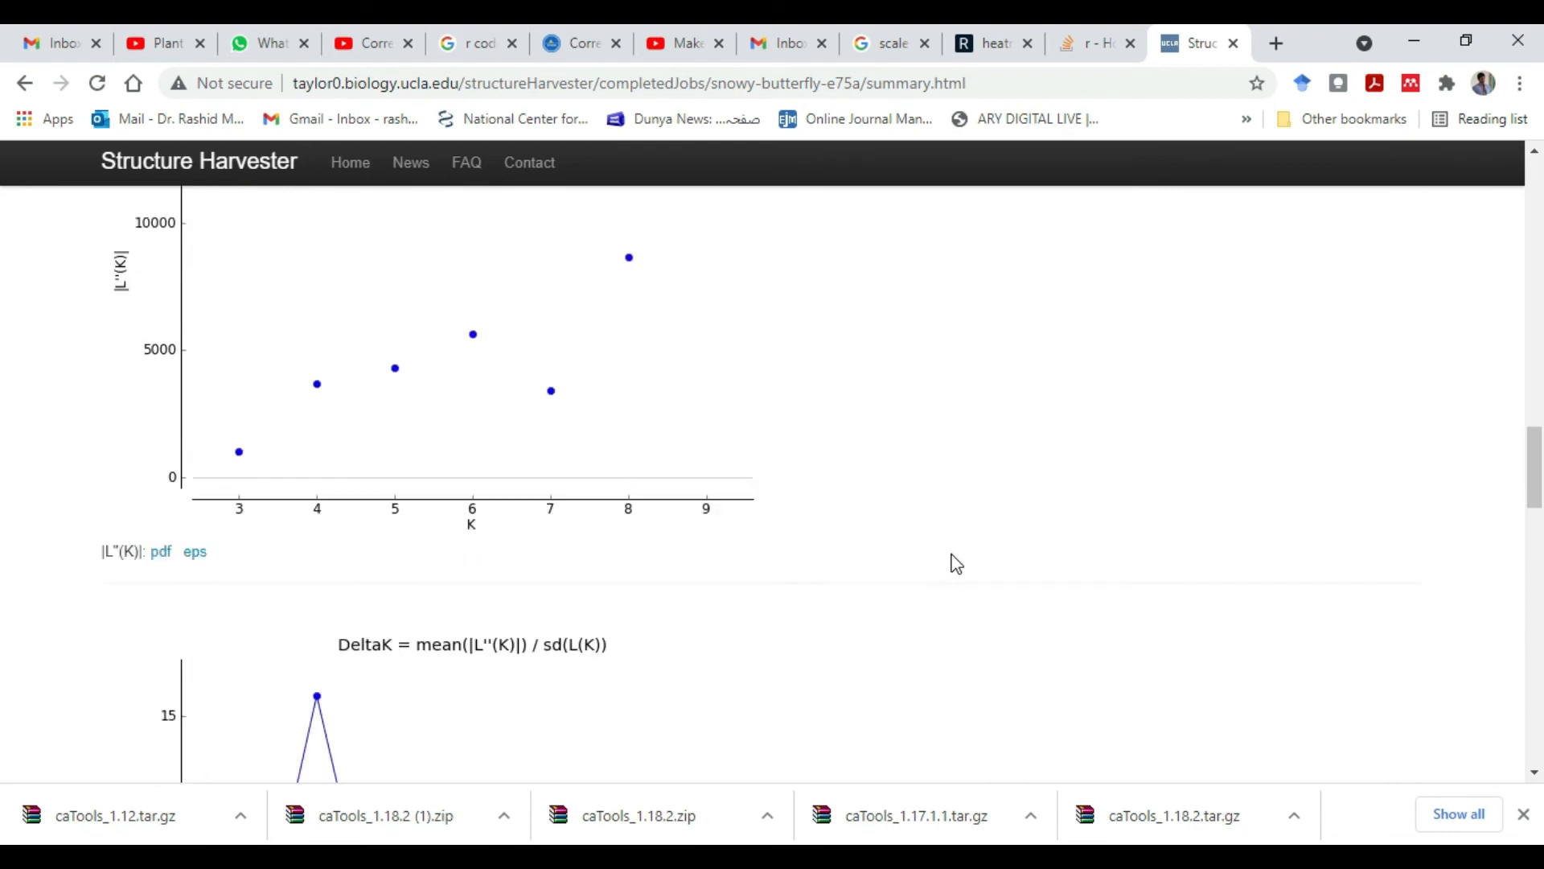
{"action": "scroll", "coordinate": [955, 563], "scroll_direction": "down", "scroll_amount": 10}
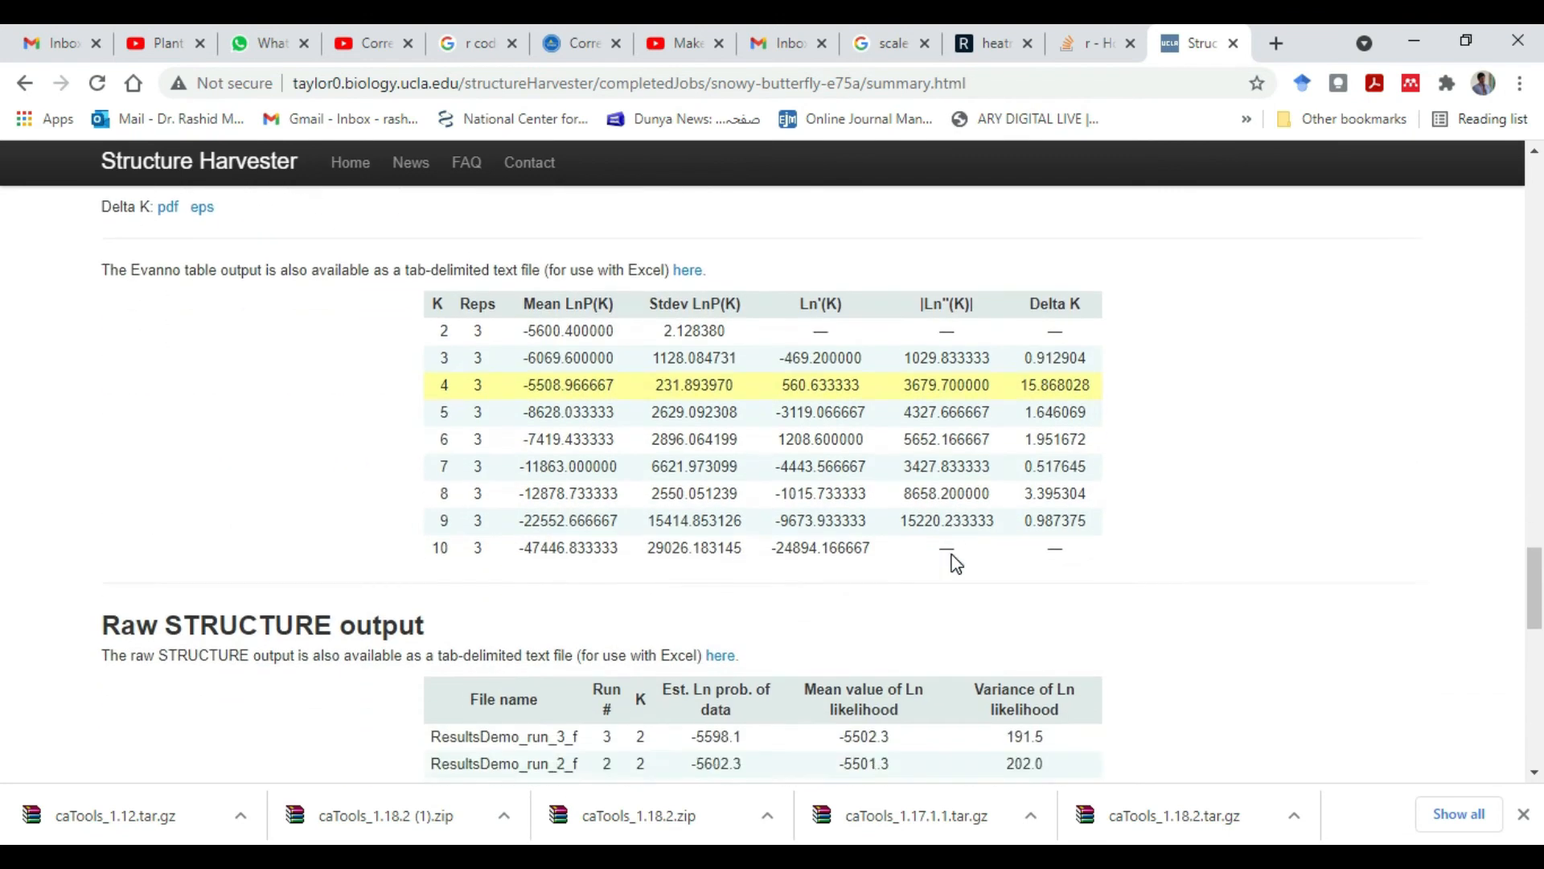
{"action": "scroll", "coordinate": [956, 563], "scroll_direction": "down", "scroll_amount": 12}
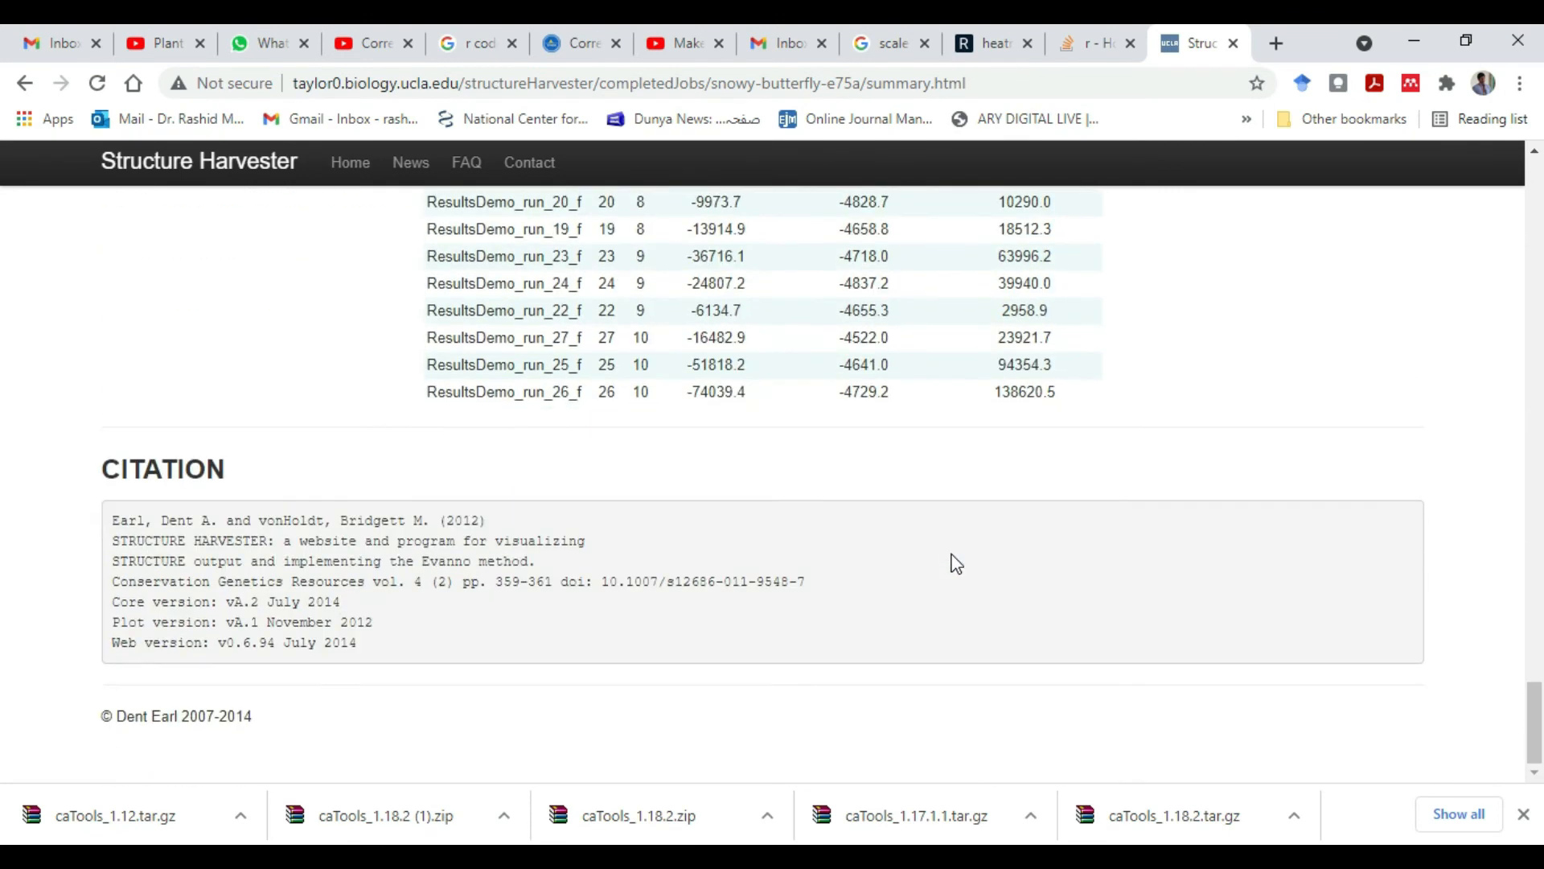
{"action": "scroll", "coordinate": [956, 562], "scroll_direction": "up", "scroll_amount": 20}
{"action": "scroll", "coordinate": [956, 563], "scroll_direction": "up", "scroll_amount": 15}
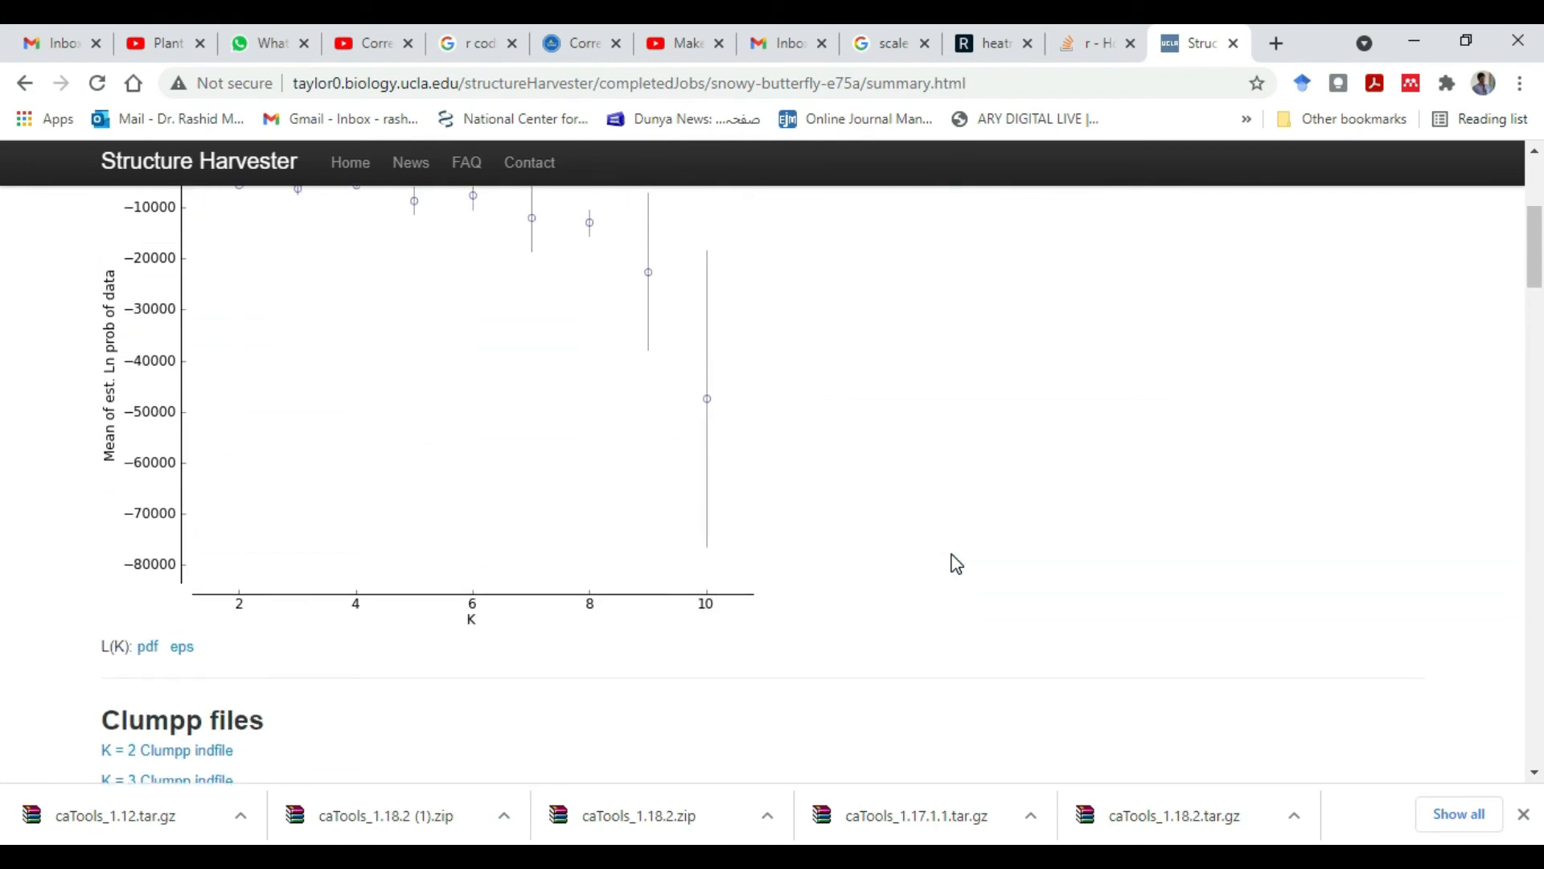
Download the single-file results archive as archive (1).tar into TazGen's Demo folder, declining to replace the existing copy in TazGen.
{"action": "scroll", "coordinate": [956, 563], "scroll_direction": "up", "scroll_amount": 5}
{"action": "left_click", "coordinate": [556, 406]}
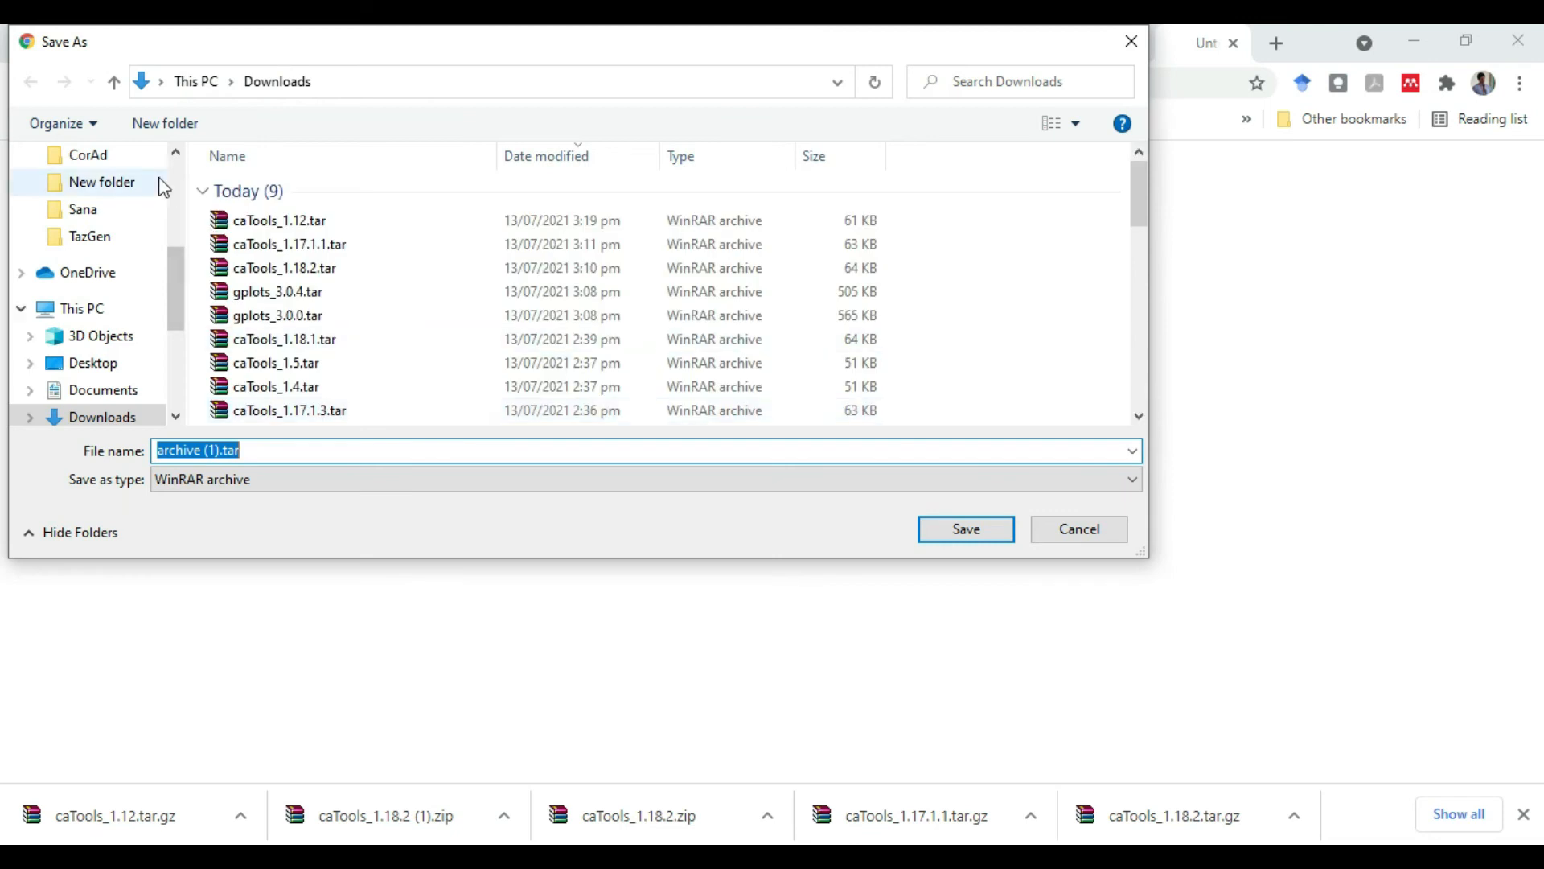
{"action": "left_click", "coordinate": [123, 234]}
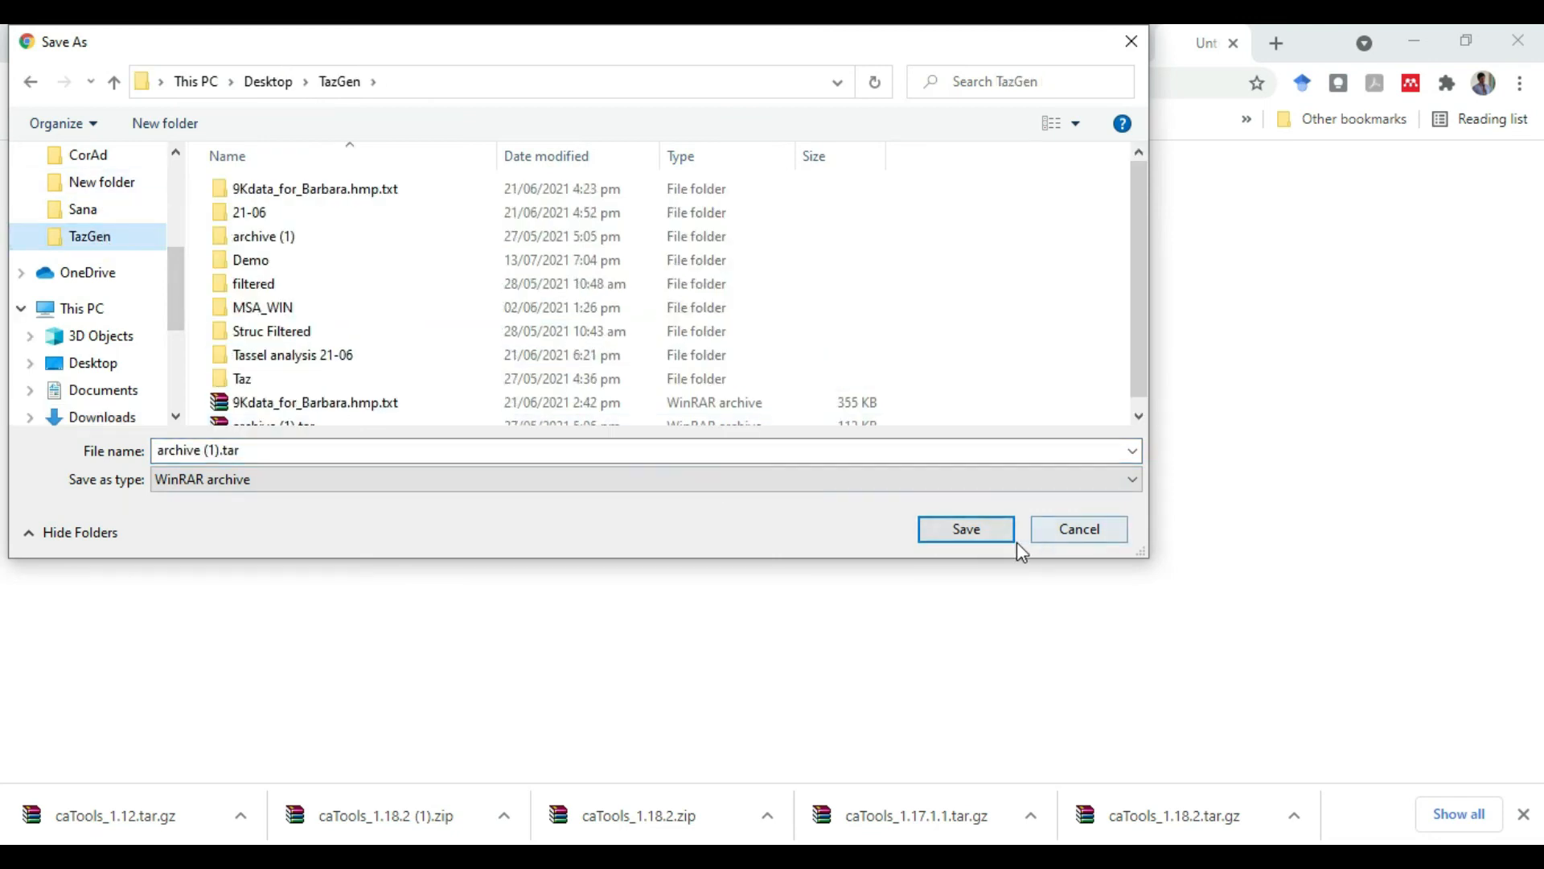
{"action": "left_click", "coordinate": [967, 530]}
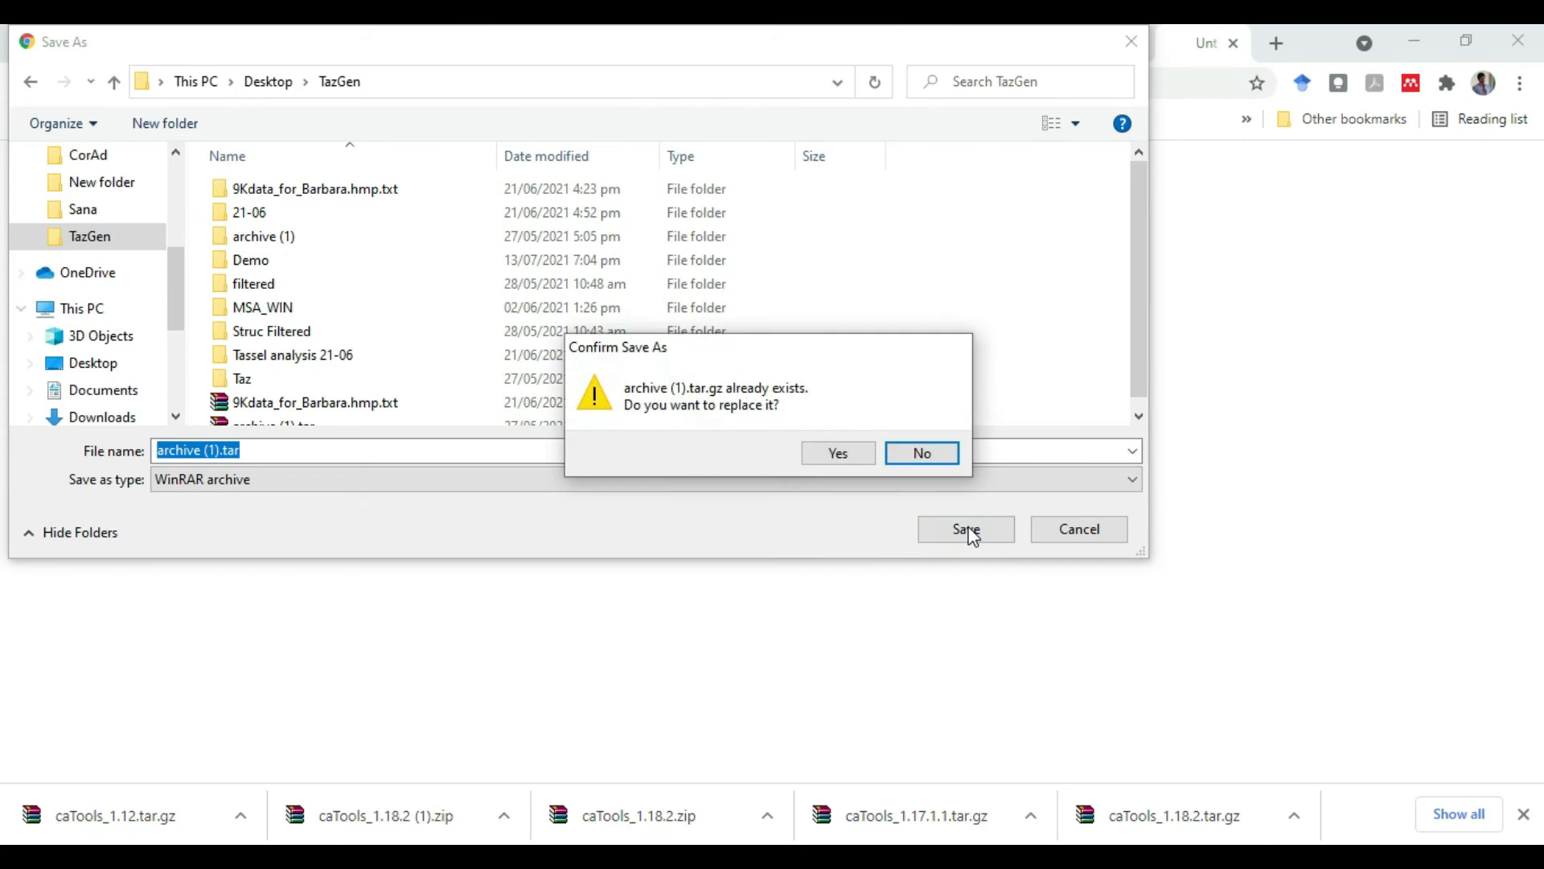
{"action": "left_click", "coordinate": [922, 453]}
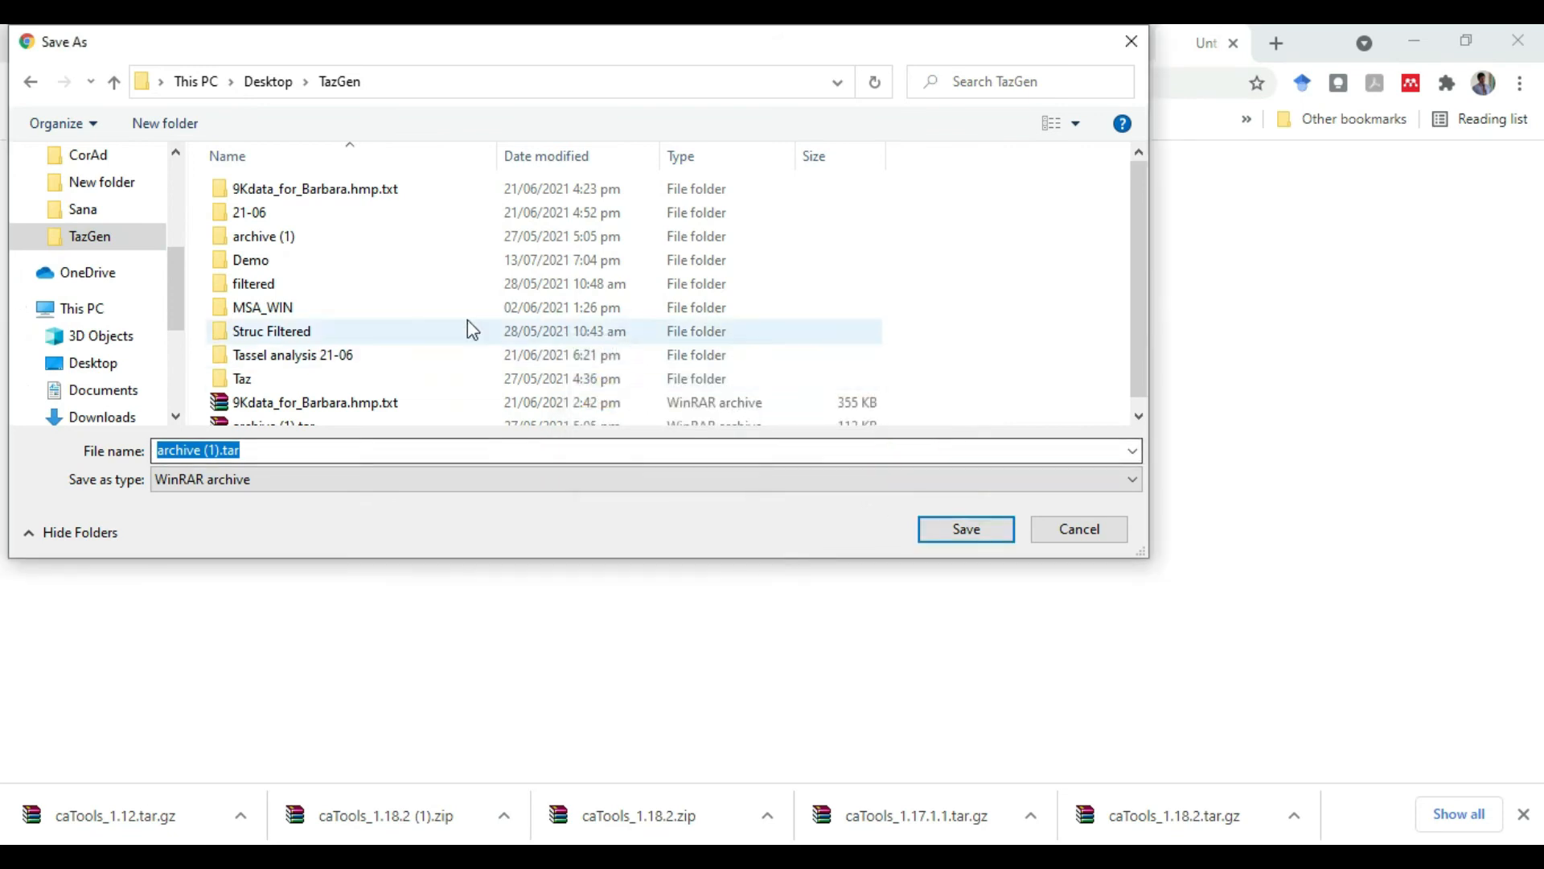
{"action": "double_click", "coordinate": [380, 259]}
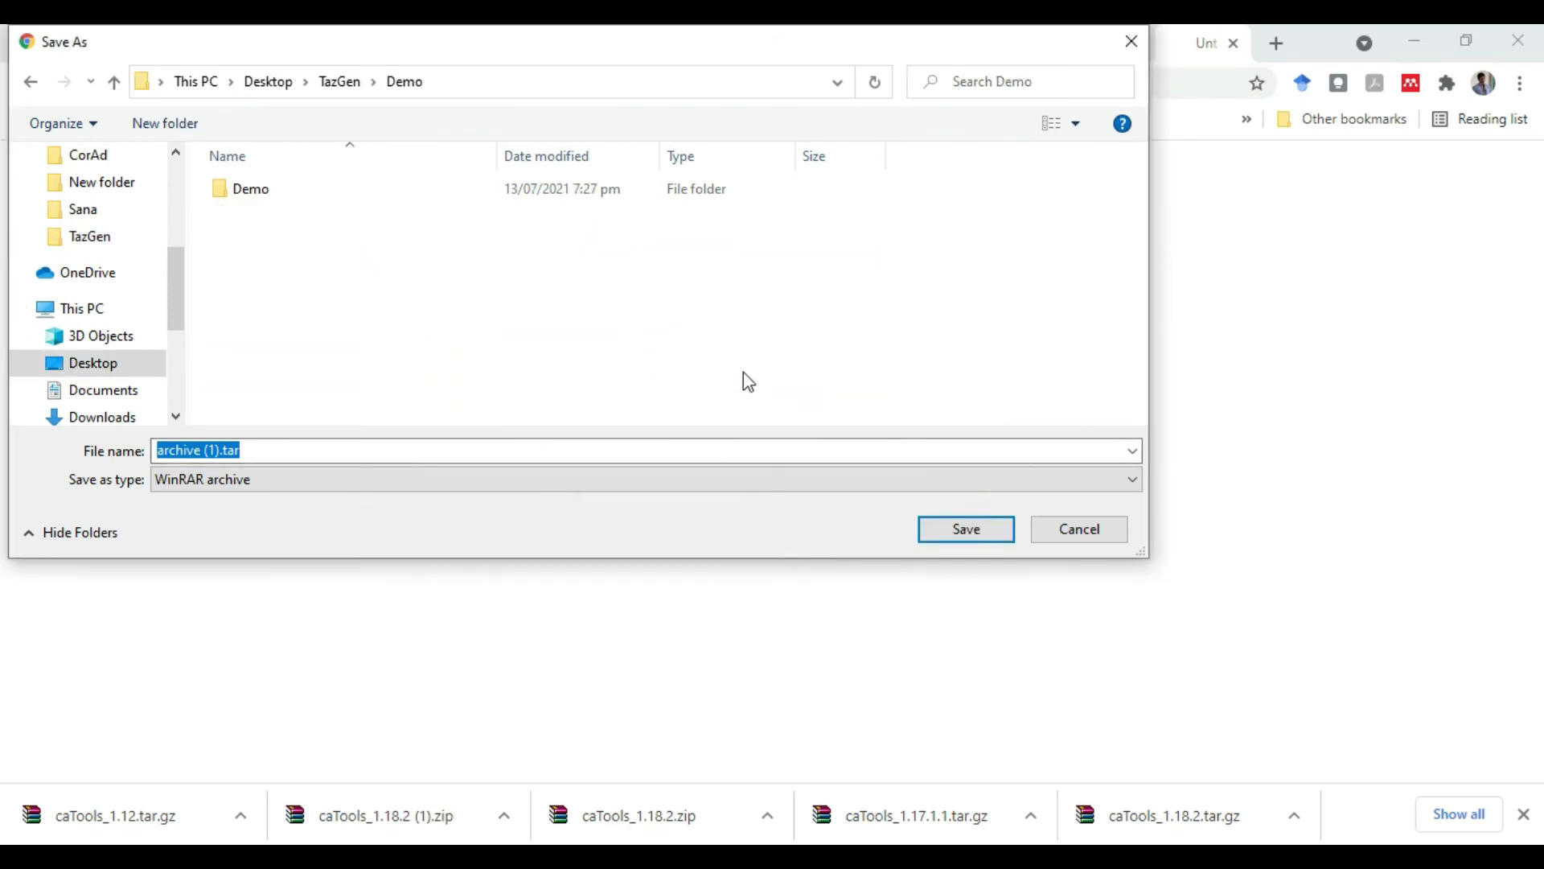
{"action": "left_click", "coordinate": [1003, 533]}
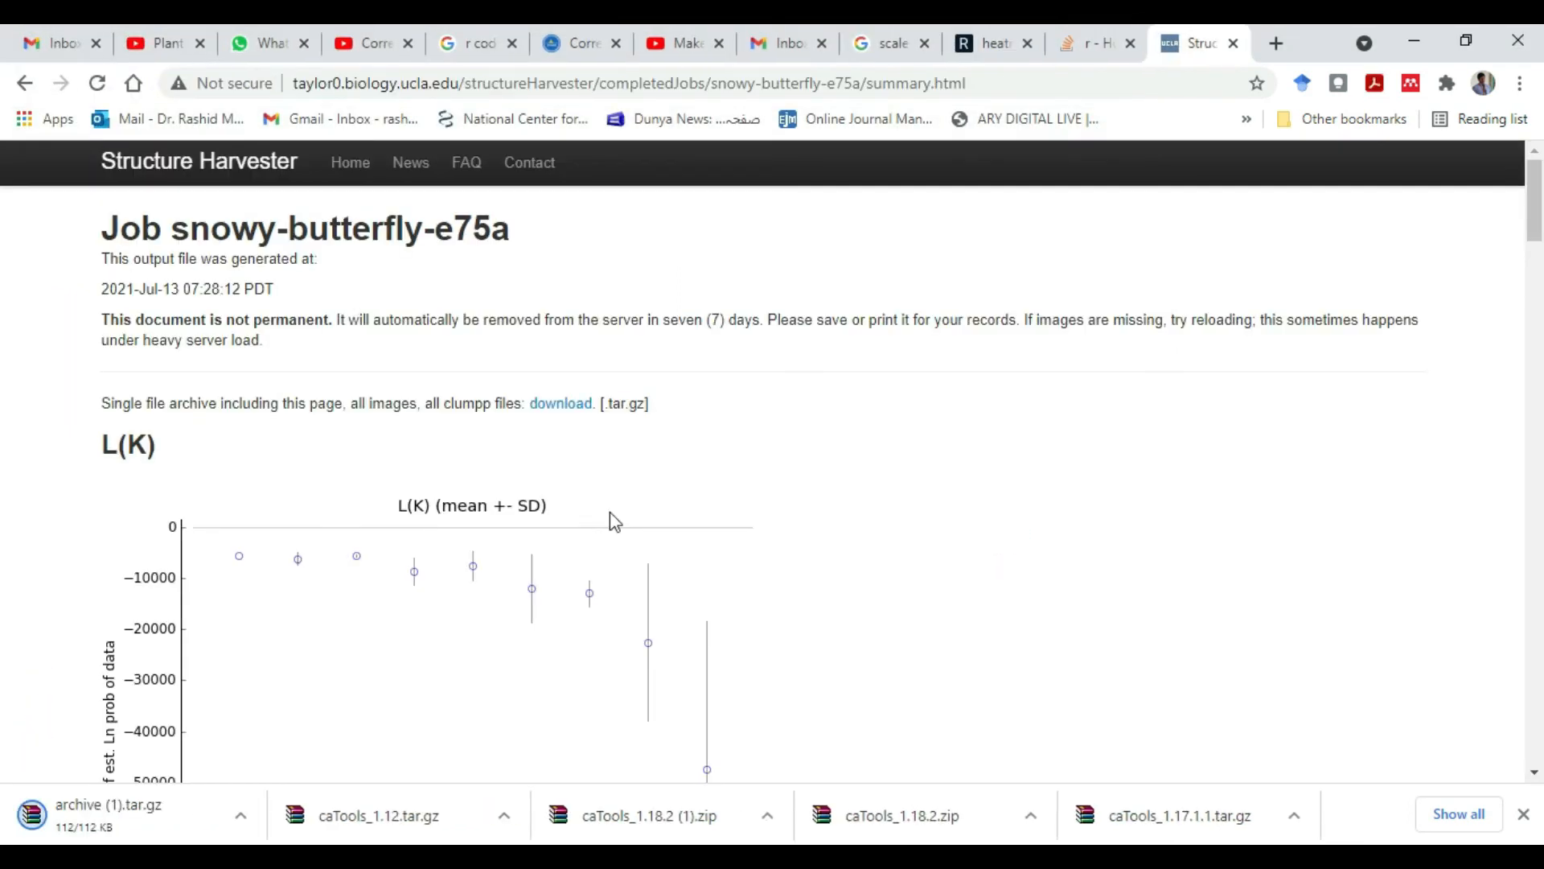
Examine the Delta K plot on the summary page and dismiss the downloads bar.
{"action": "scroll", "coordinate": [610, 512], "scroll_direction": "down", "scroll_amount": 15}
{"action": "scroll", "coordinate": [609, 515], "scroll_direction": "down", "scroll_amount": 13}
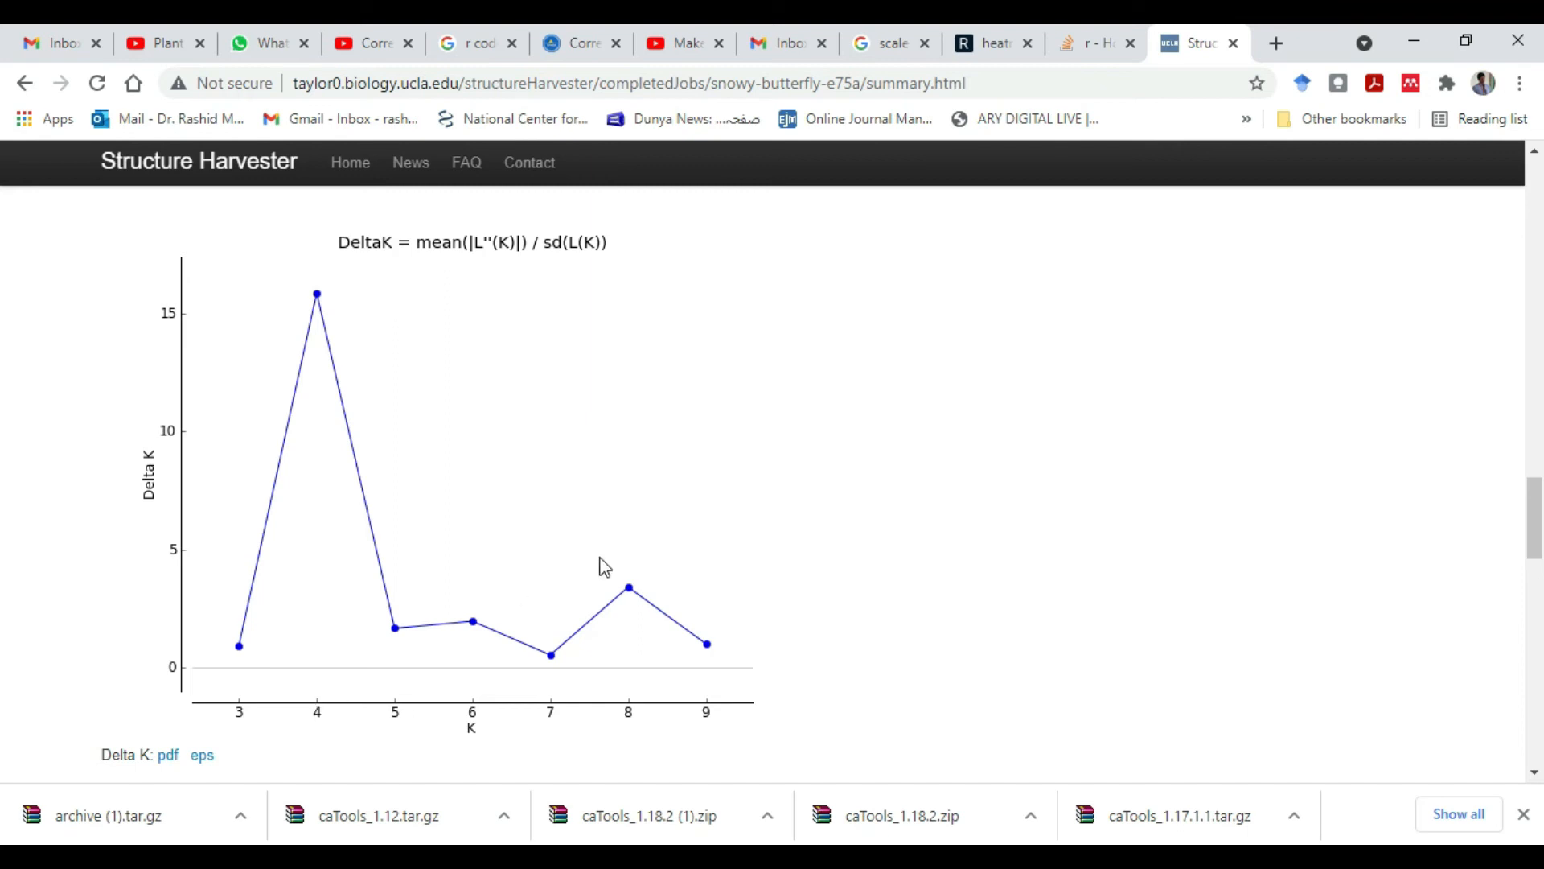
{"action": "left_click", "coordinate": [1522, 815]}
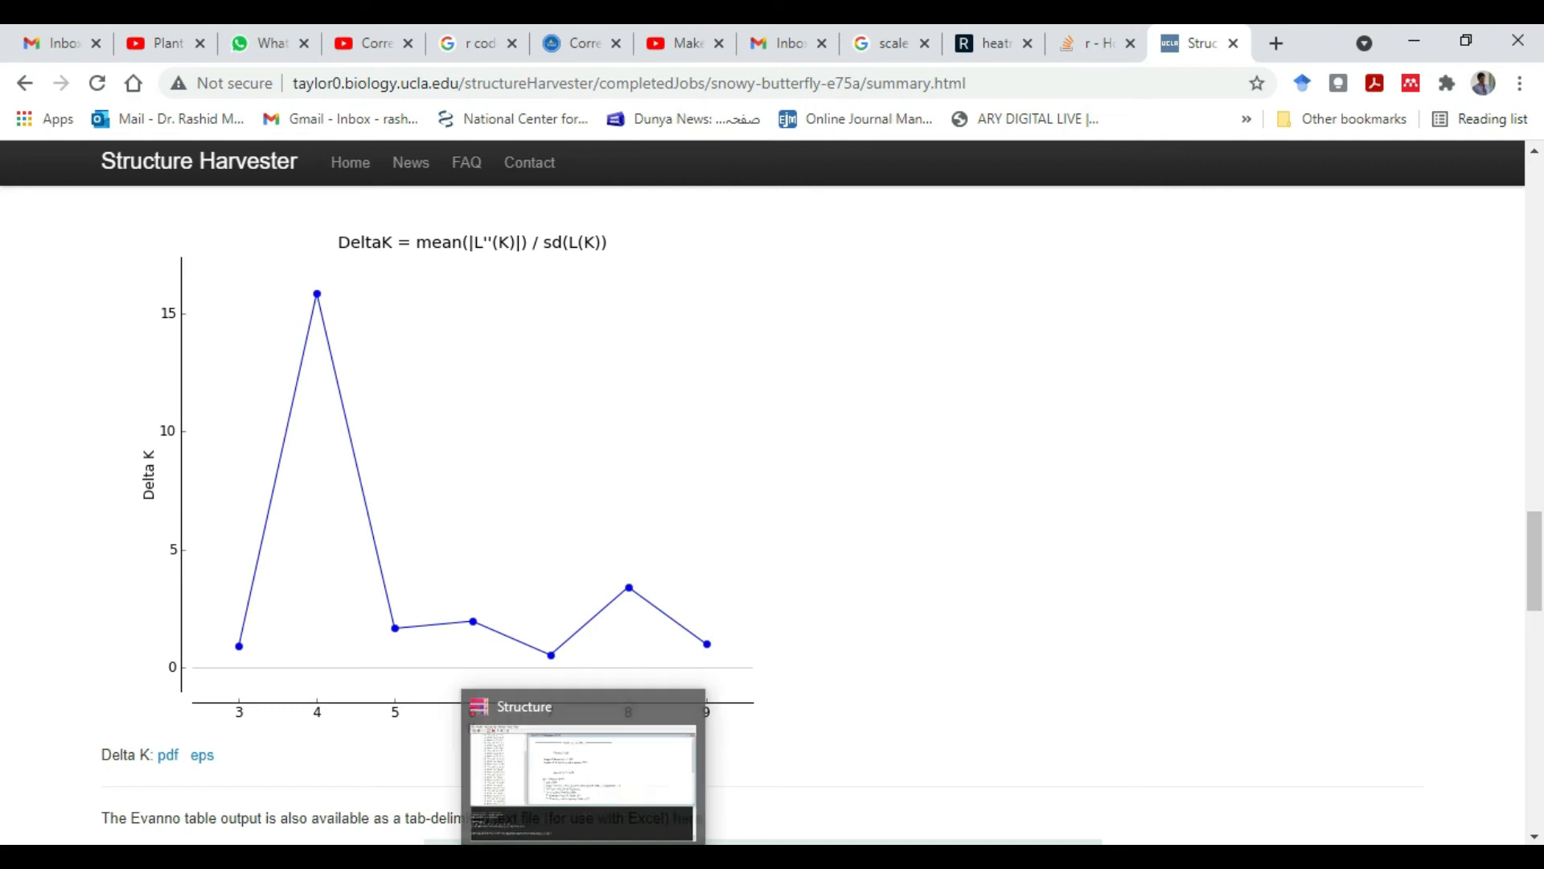
Switch to Structure, open the result of Demo_run_9 (K=4) and show its bar plot.
{"action": "left_click", "coordinate": [573, 778]}
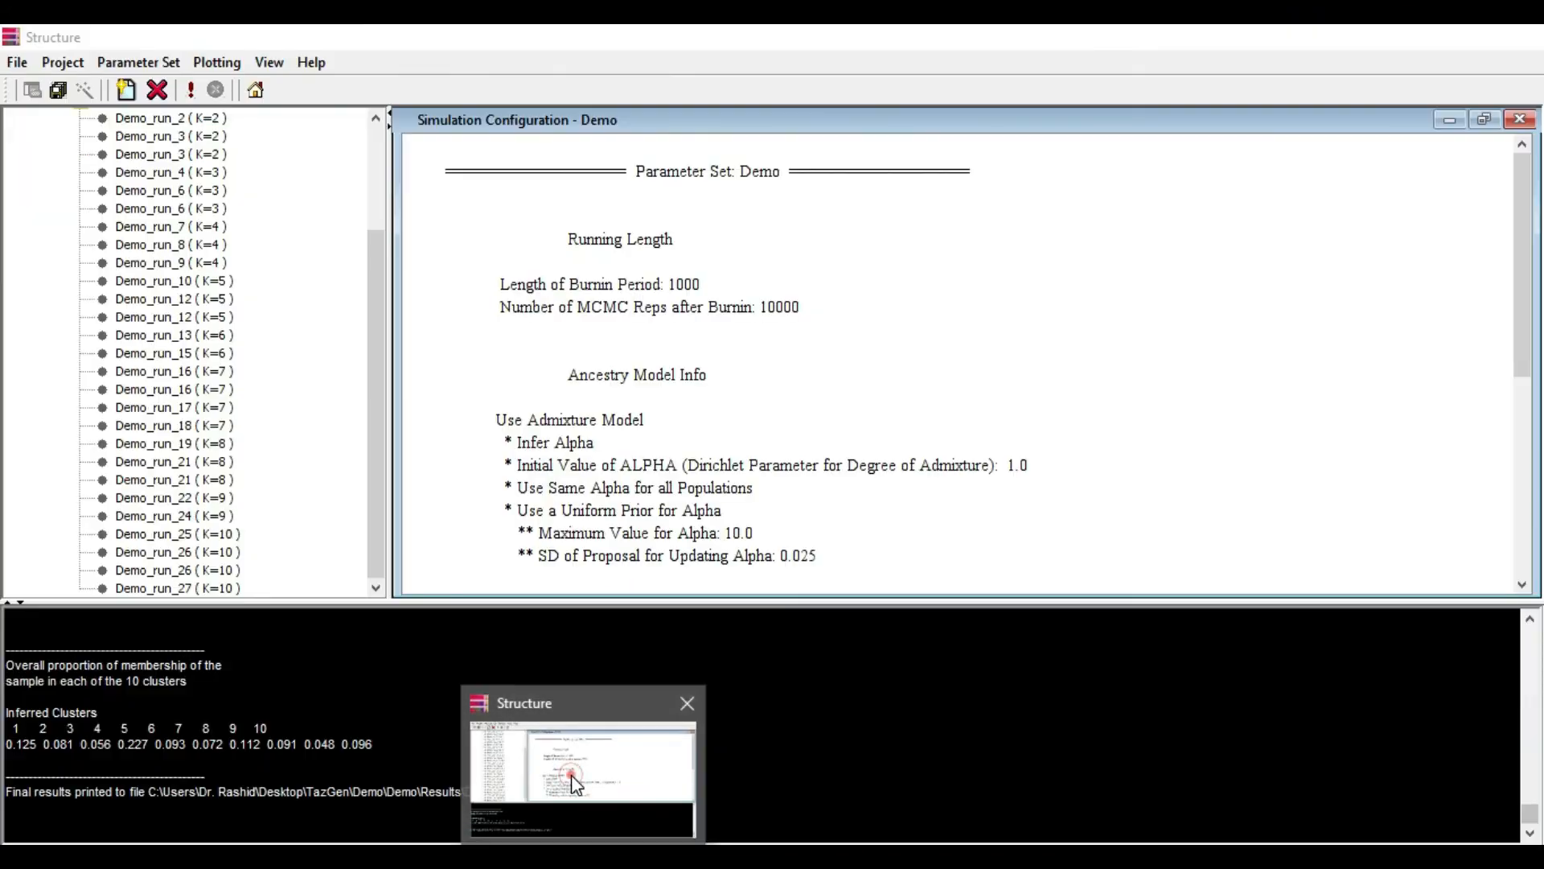
{"action": "double_click", "coordinate": [209, 264]}
{"action": "left_click", "coordinate": [441, 146]}
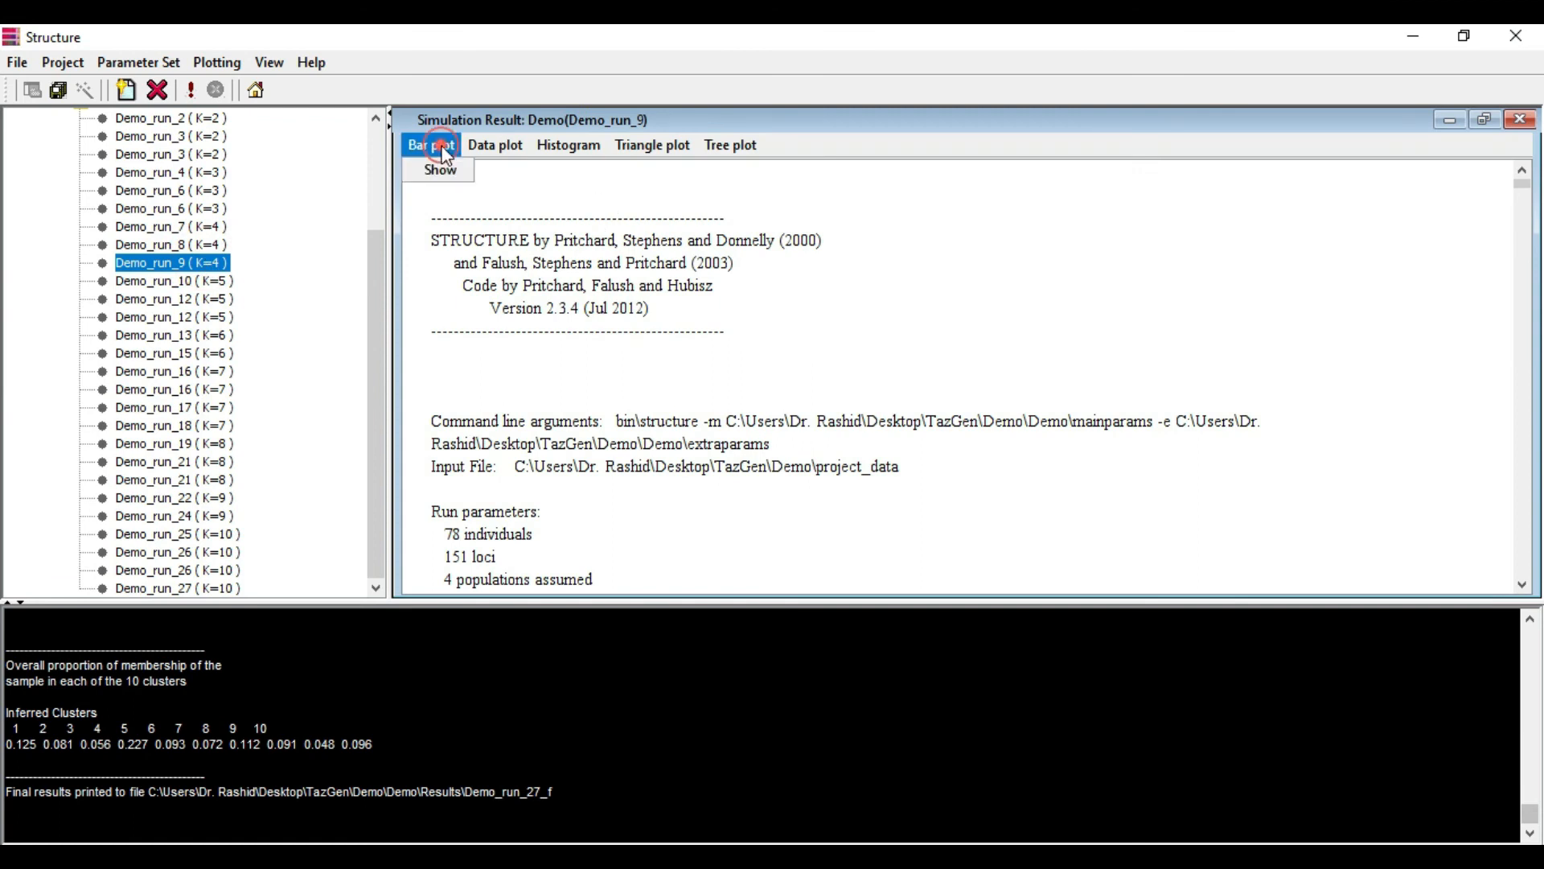
{"action": "left_click", "coordinate": [435, 172]}
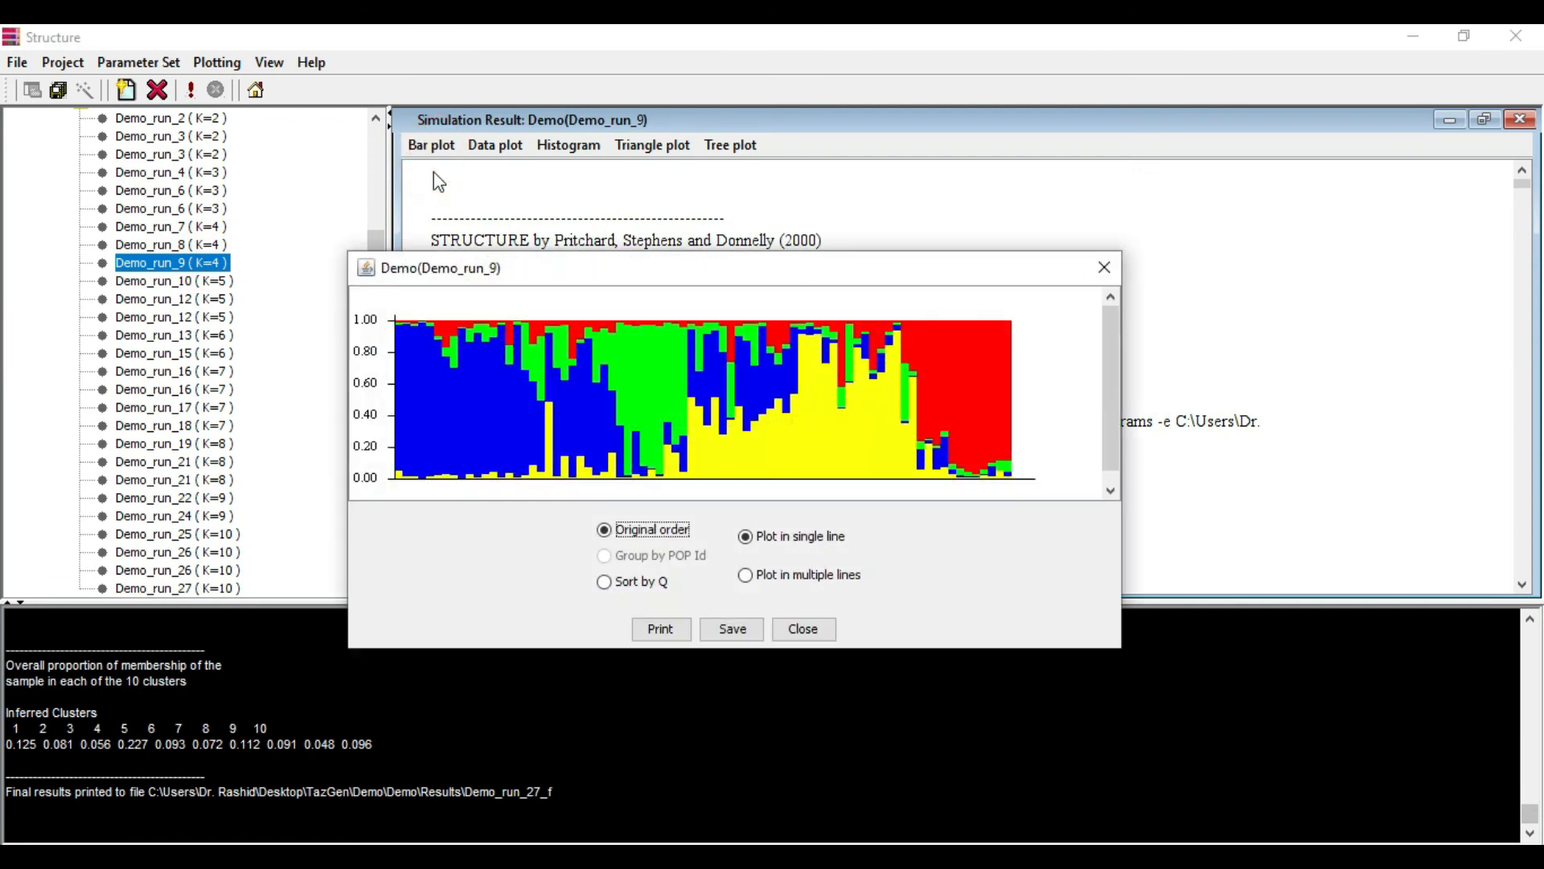
Sort the bar plot by Q, plot it in multiple lines, and move and widen its window to nearly the full screen width.
{"action": "left_click", "coordinate": [610, 584]}
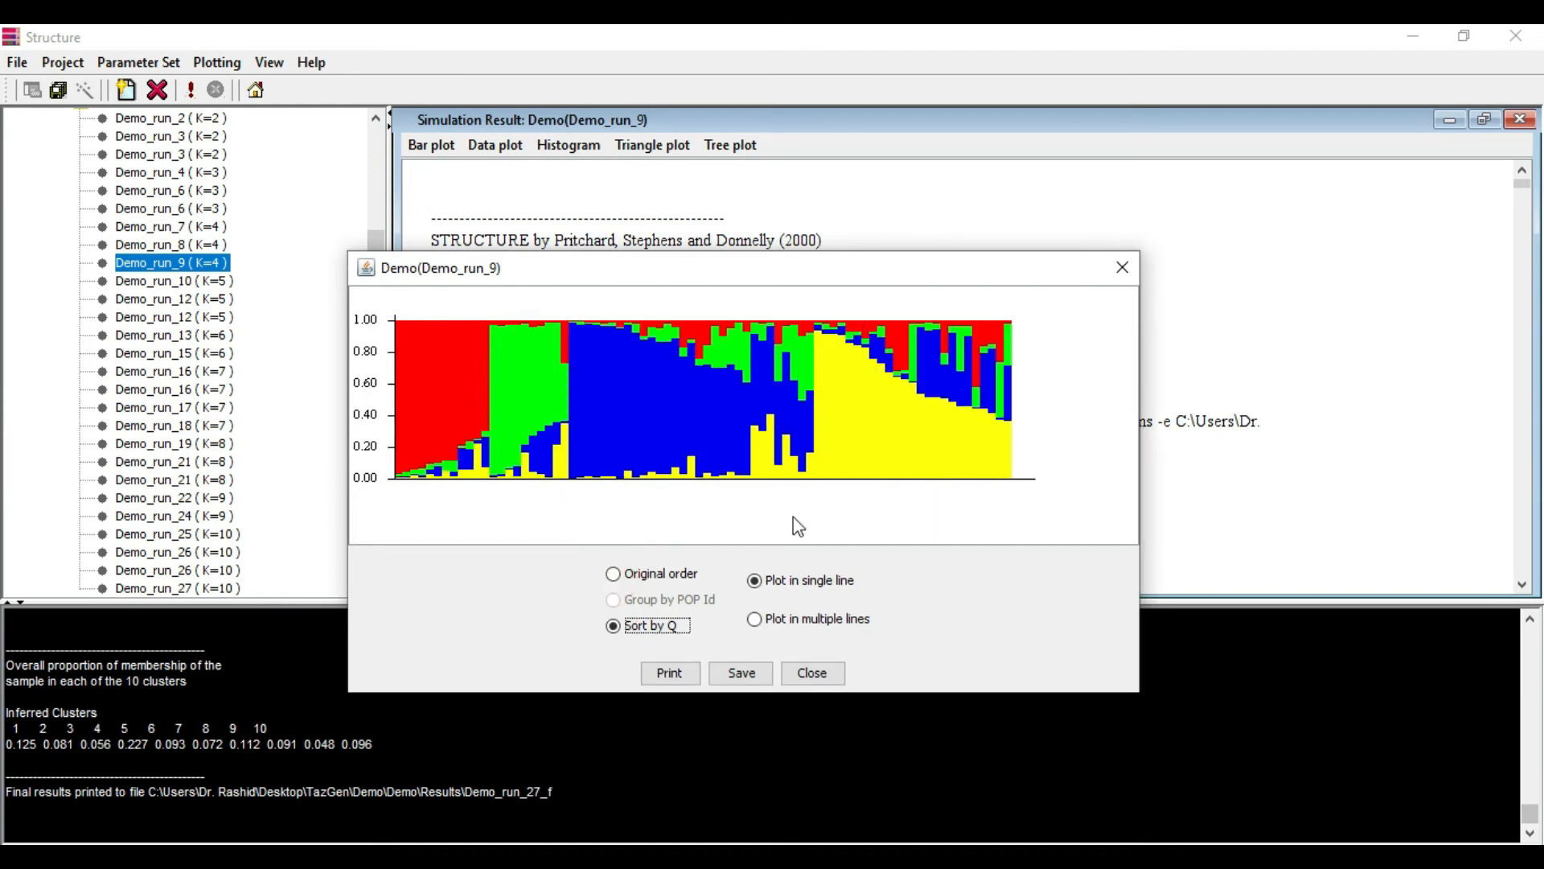
{"action": "left_click", "coordinate": [756, 620]}
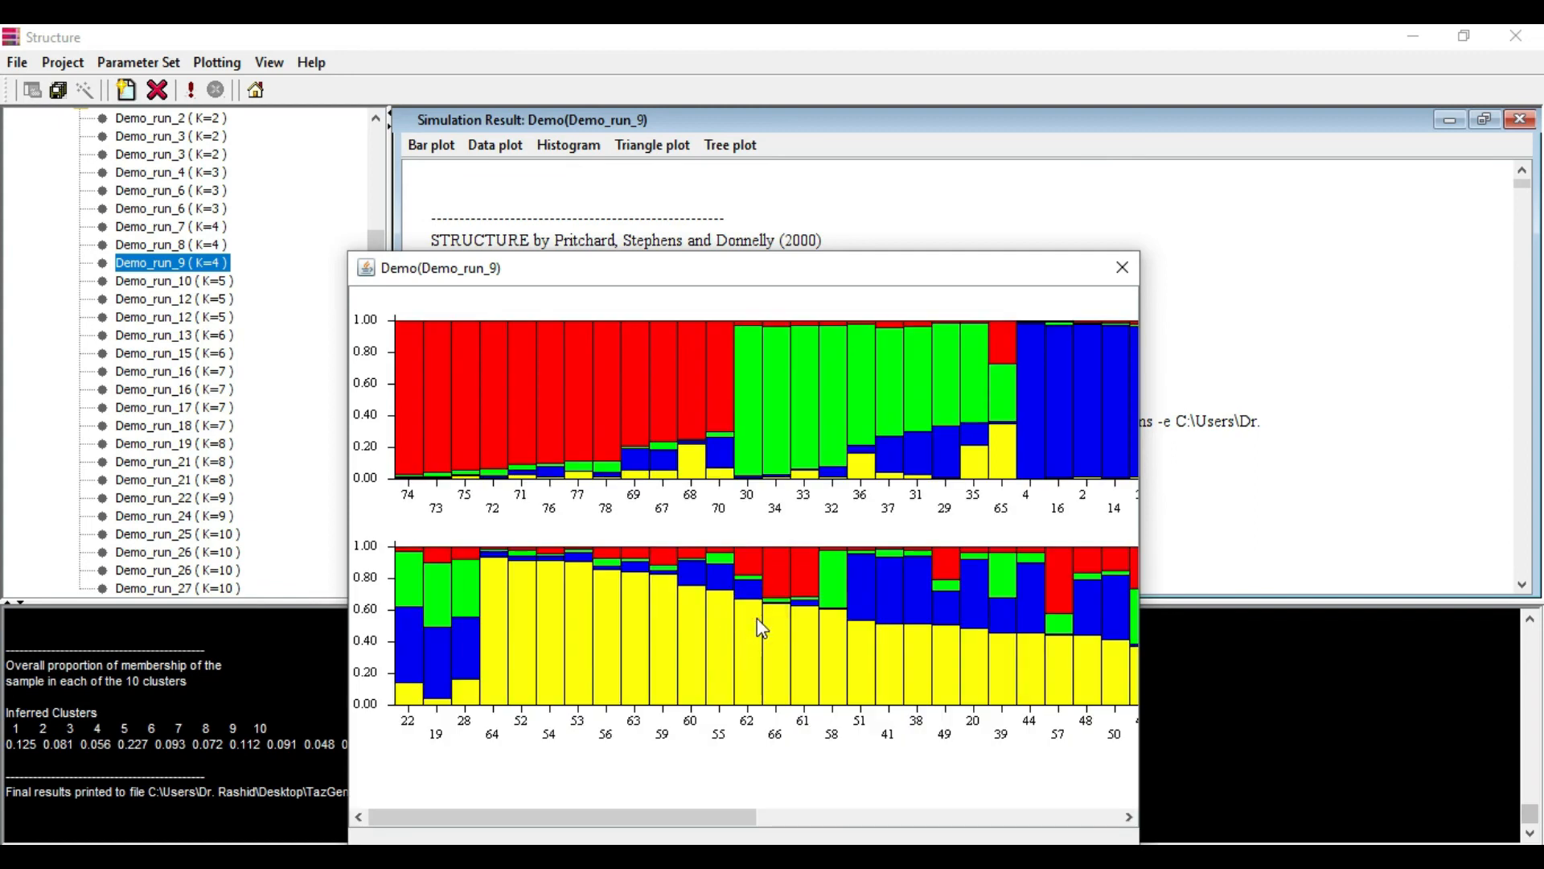
{"action": "left_click", "coordinate": [1019, 274]}
{"action": "left_click_drag", "start_coordinate": [746, 281], "coordinate": [673, 82]}
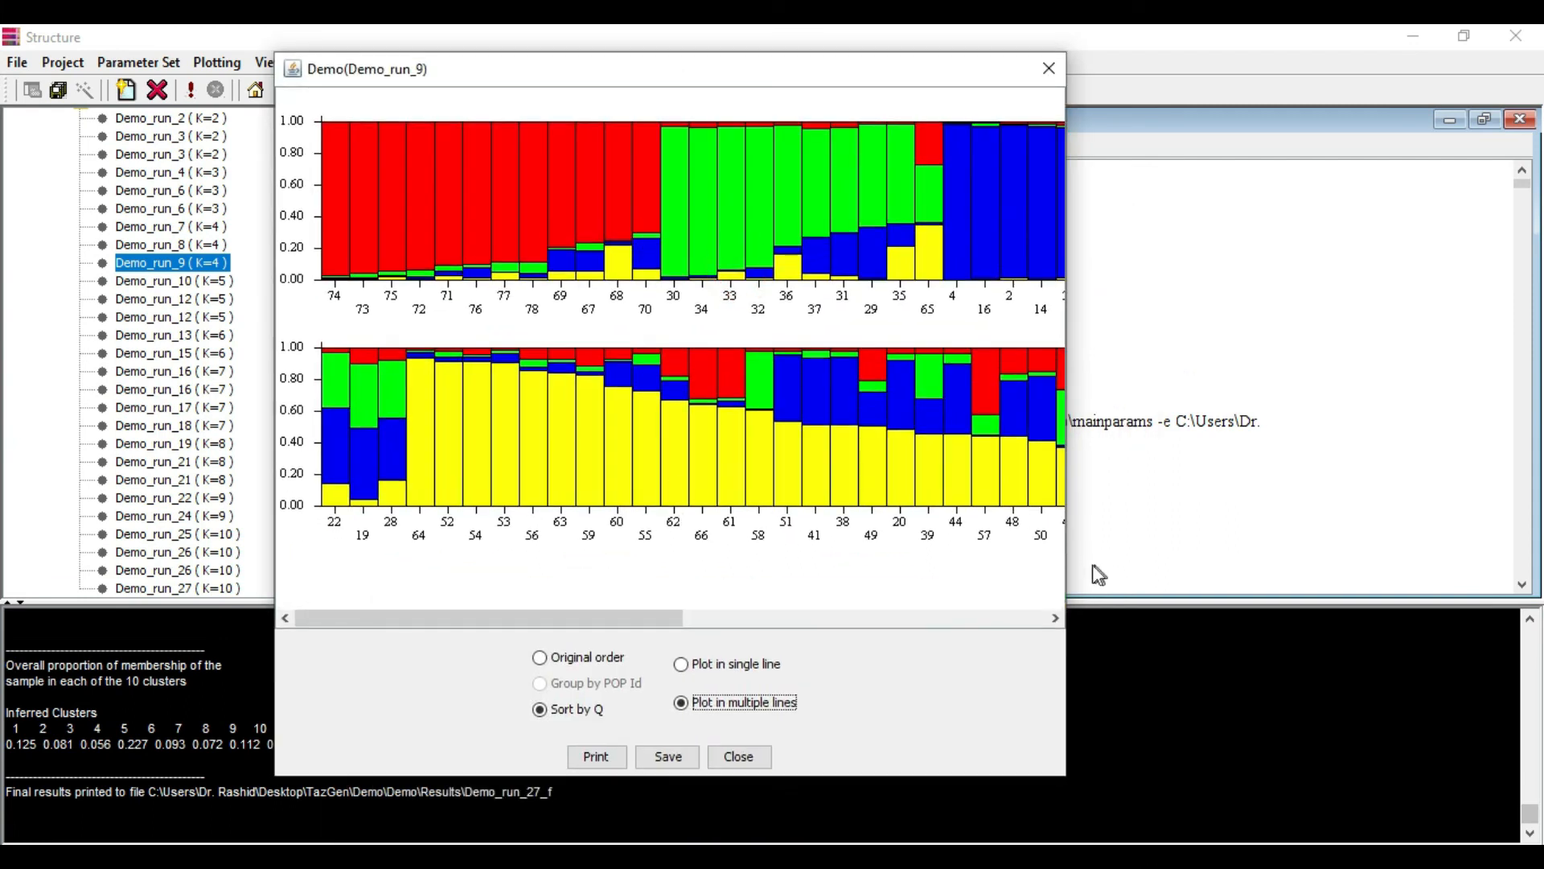
{"action": "left_click_drag", "start_coordinate": [1069, 560], "coordinate": [1502, 505]}
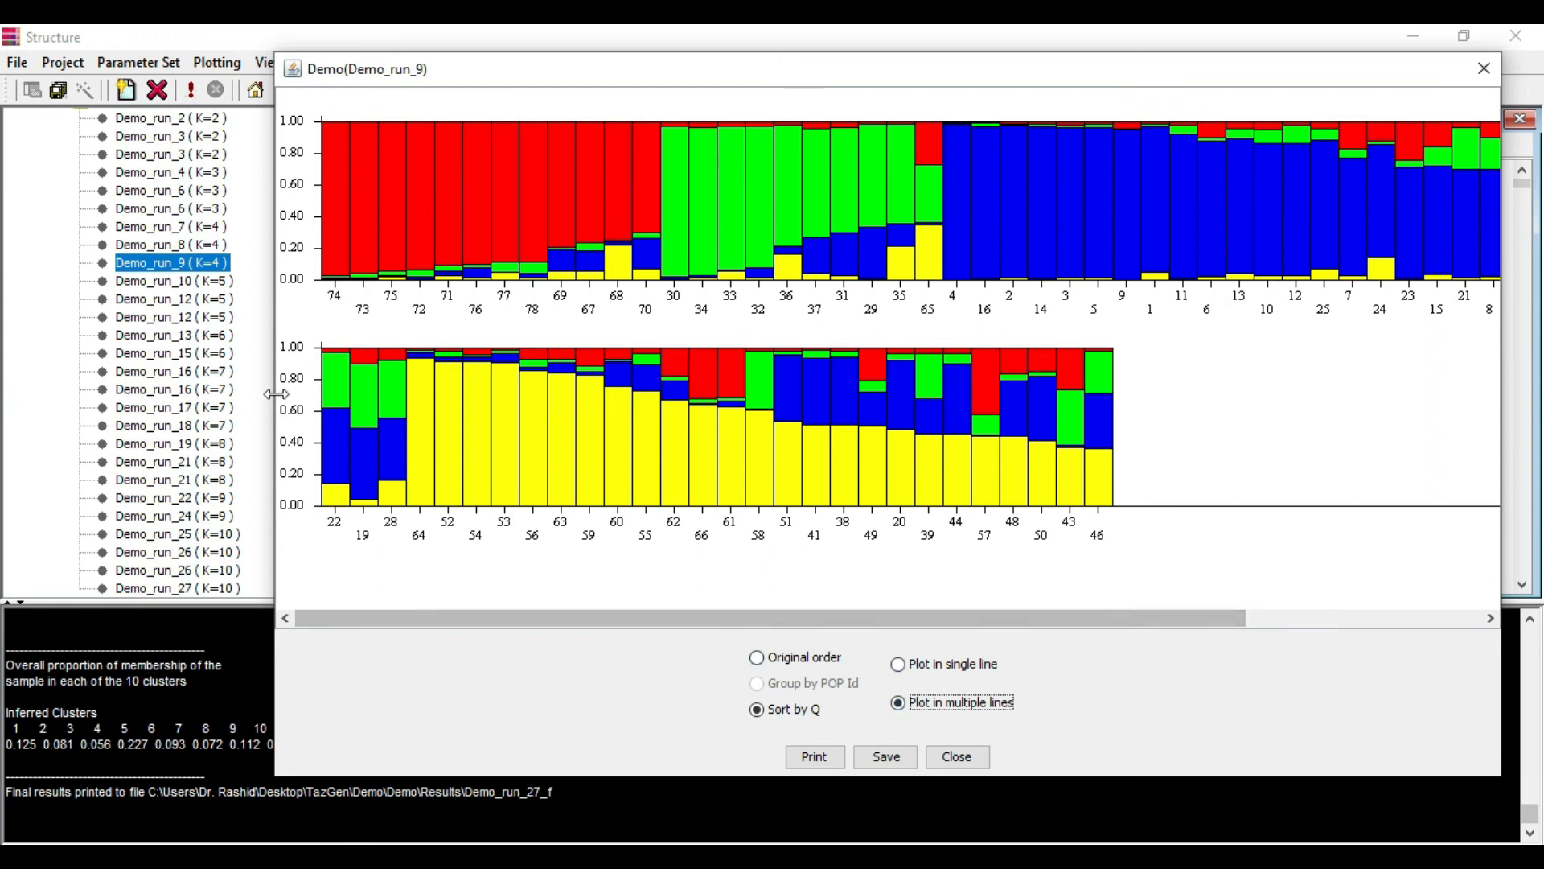
{"action": "left_click_drag", "start_coordinate": [272, 394], "coordinate": [12, 364]}
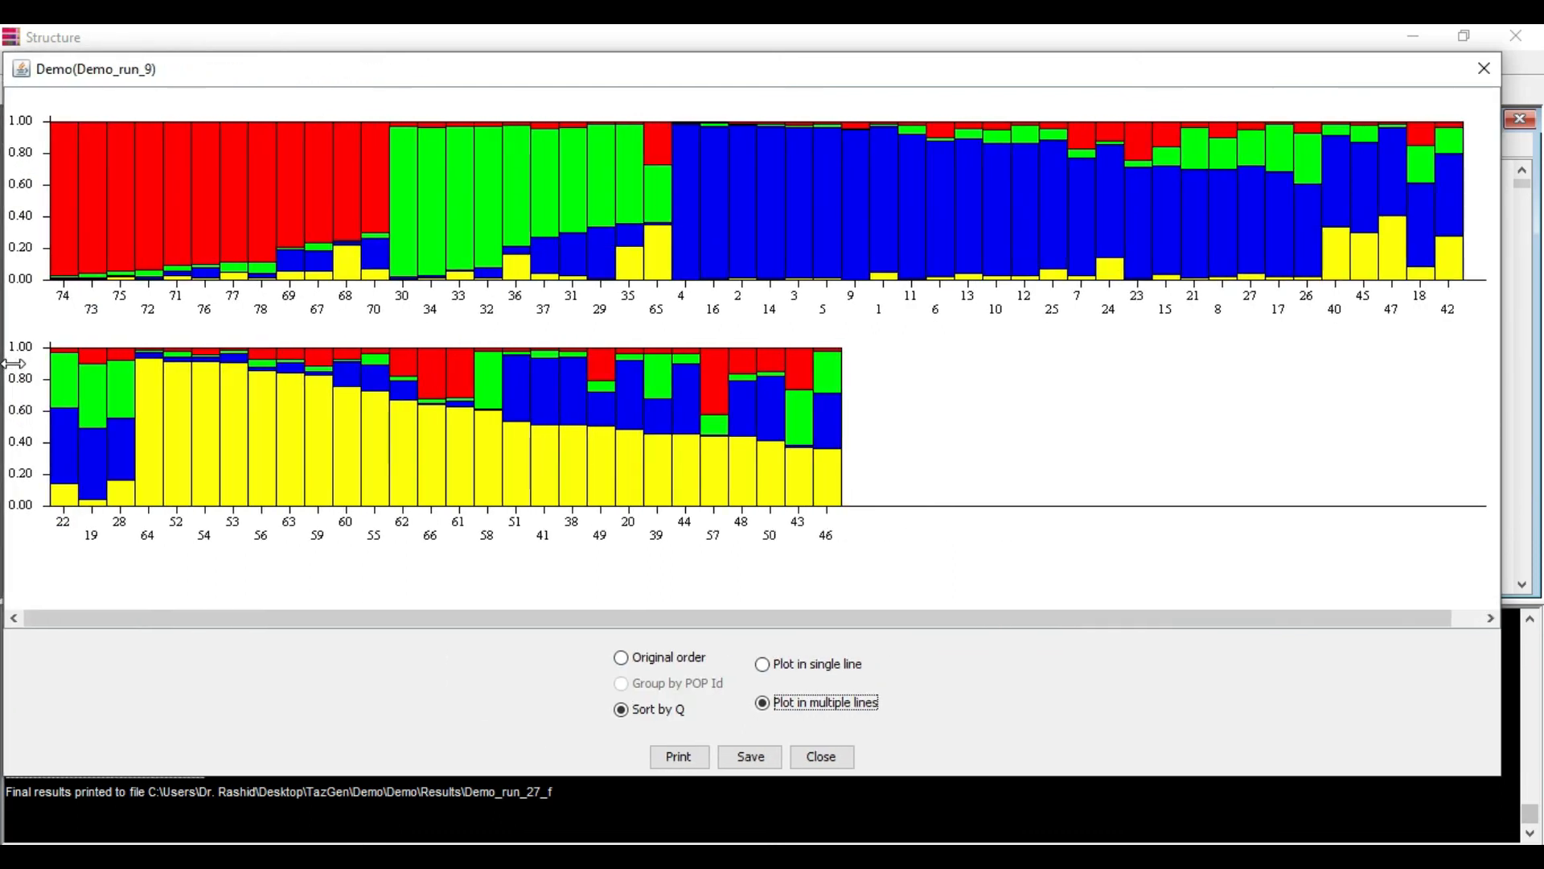
Save the bar plot as a JPEG image named plot in the Demo folder inside TazGen on the Desktop.
{"action": "left_click", "coordinate": [753, 759]}
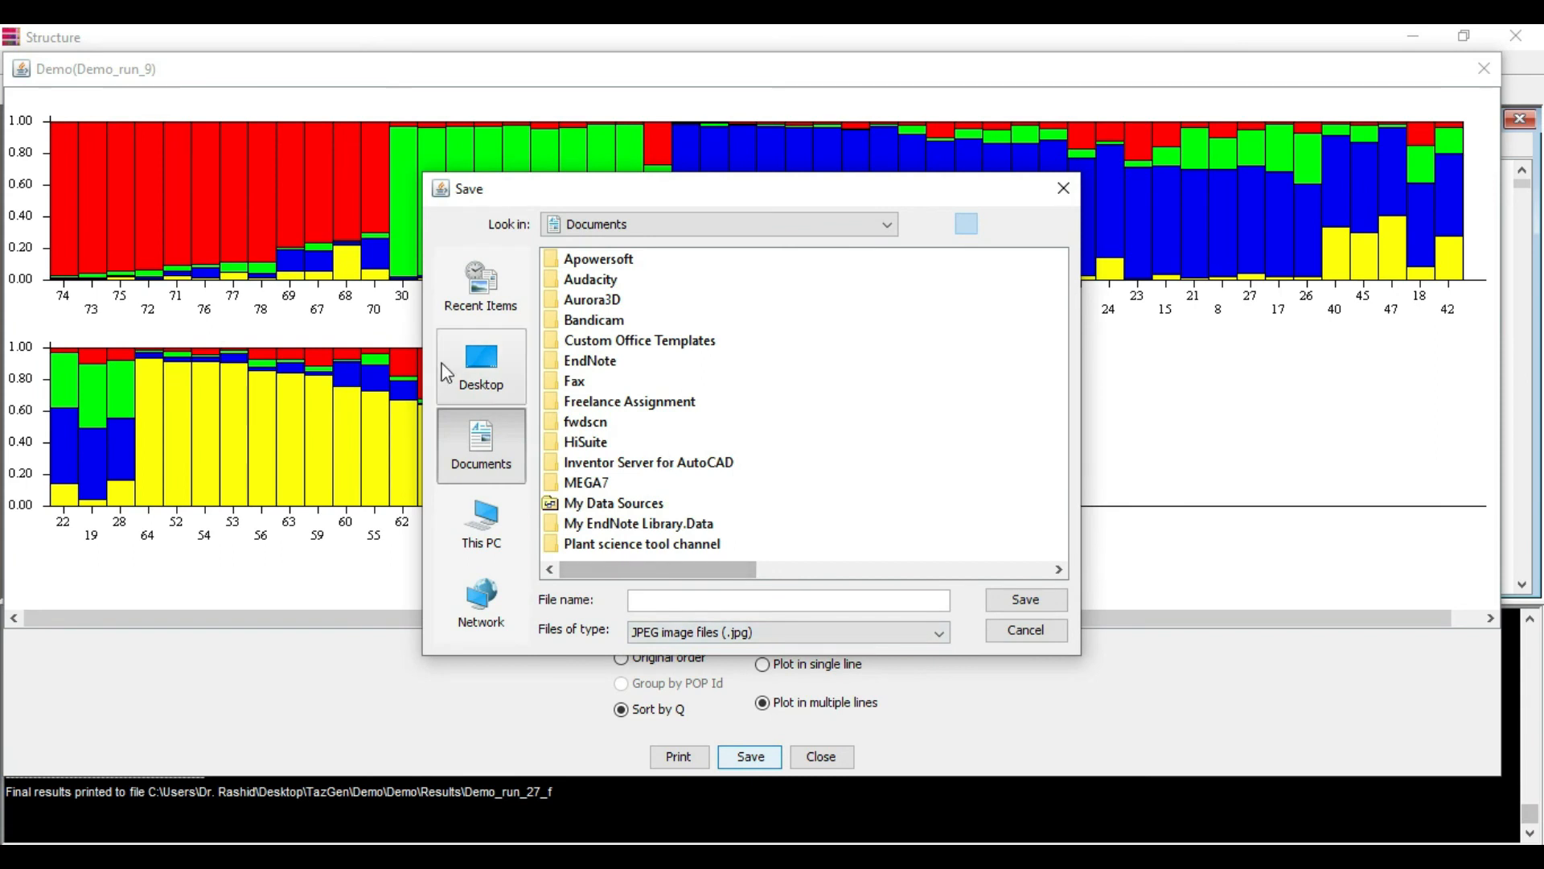
{"action": "left_click", "coordinate": [482, 365]}
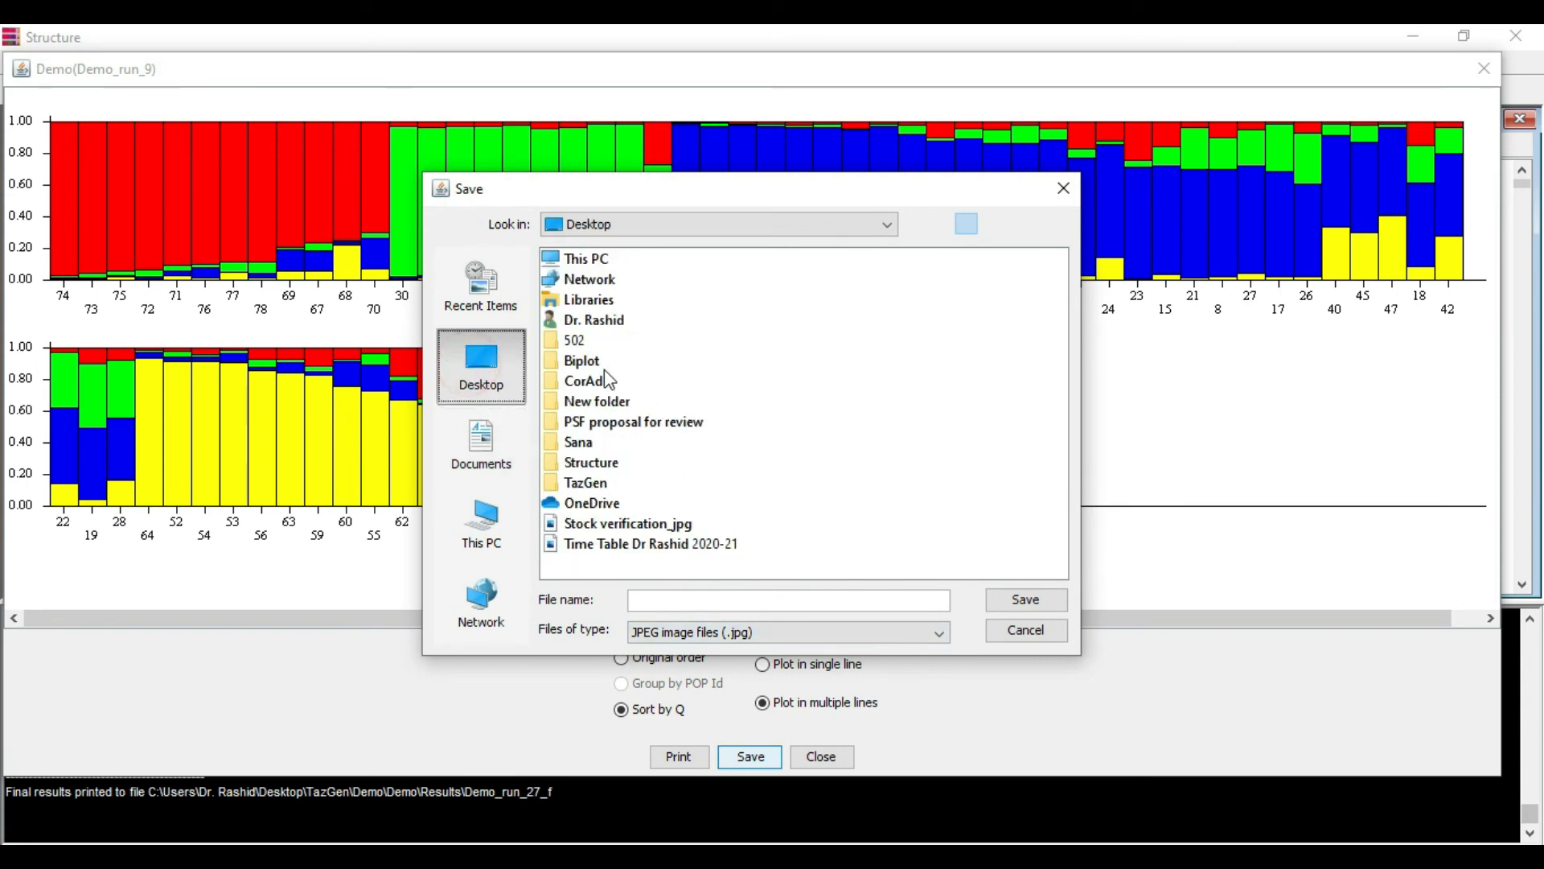
{"action": "double_click", "coordinate": [599, 482]}
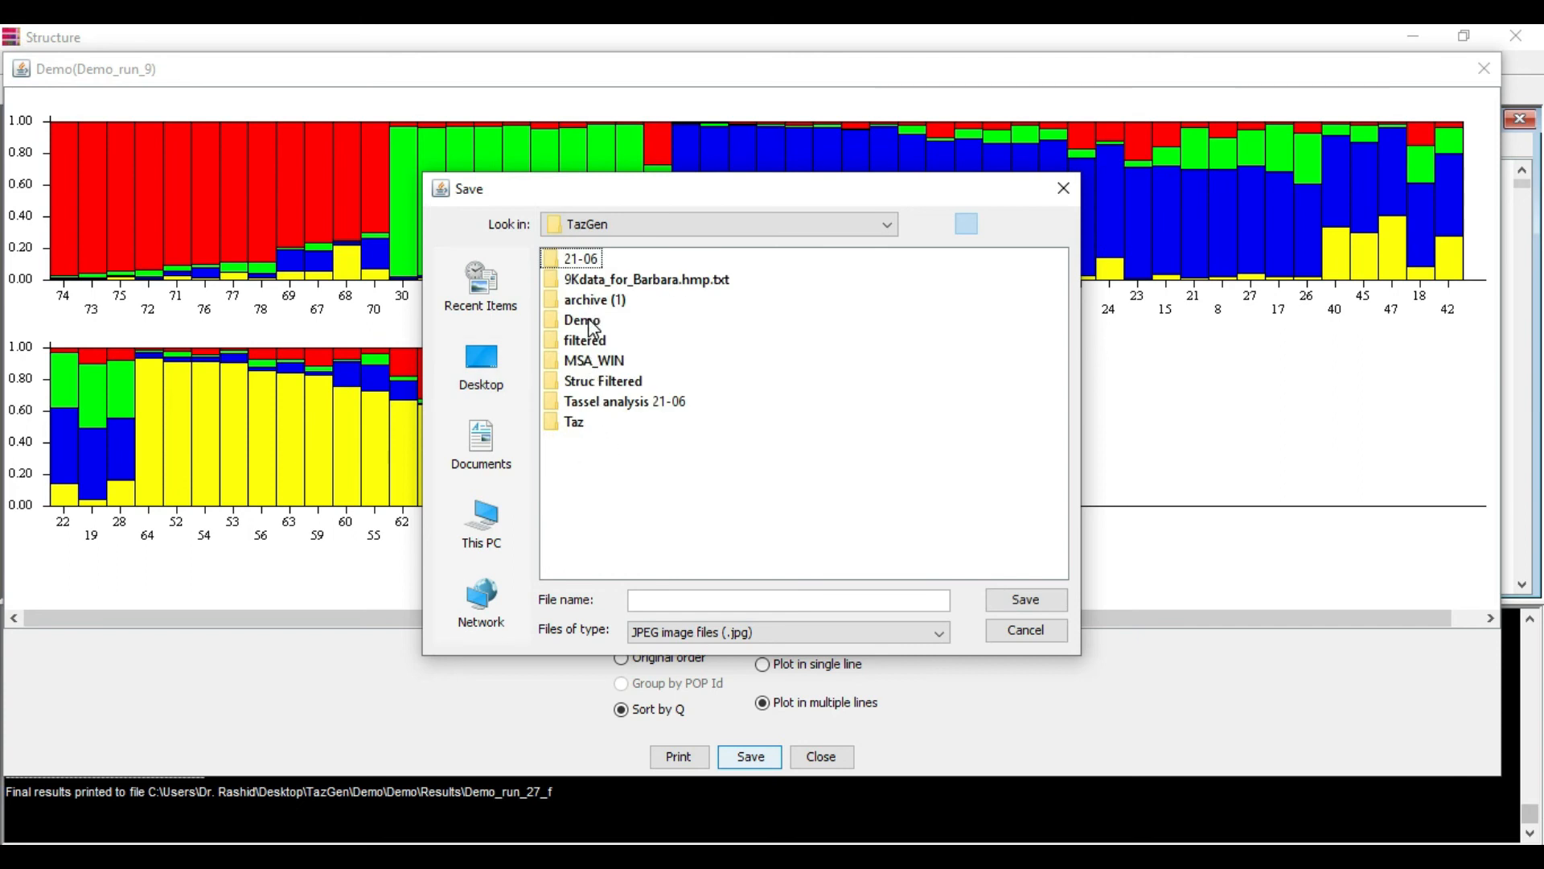
{"action": "double_click", "coordinate": [594, 321]}
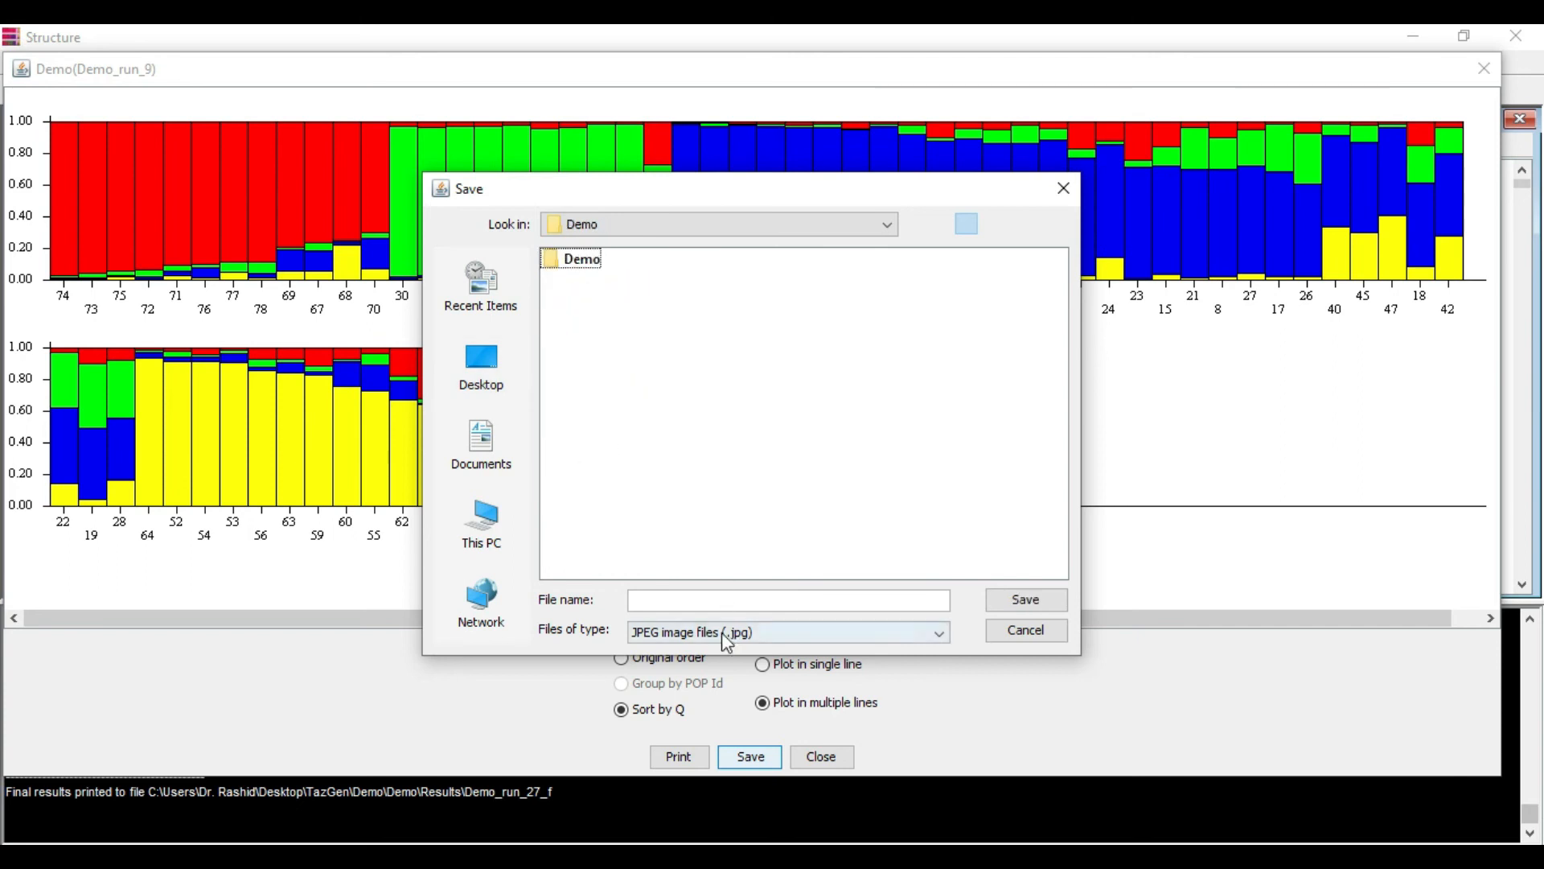
{"action": "left_click", "coordinate": [681, 602]}
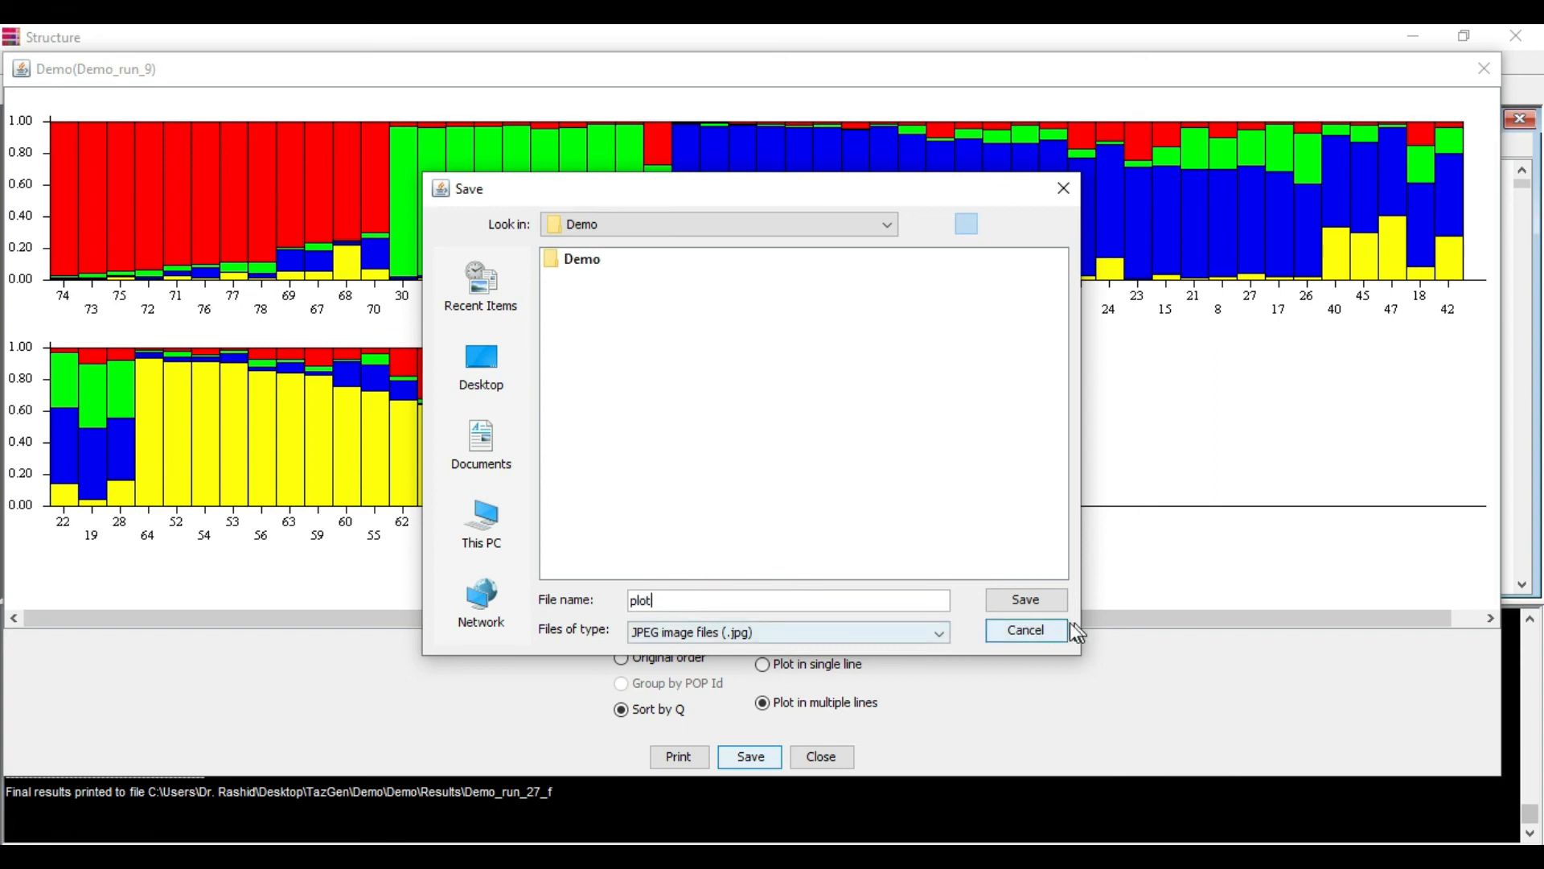
{"action": "left_click", "coordinate": [1027, 600]}
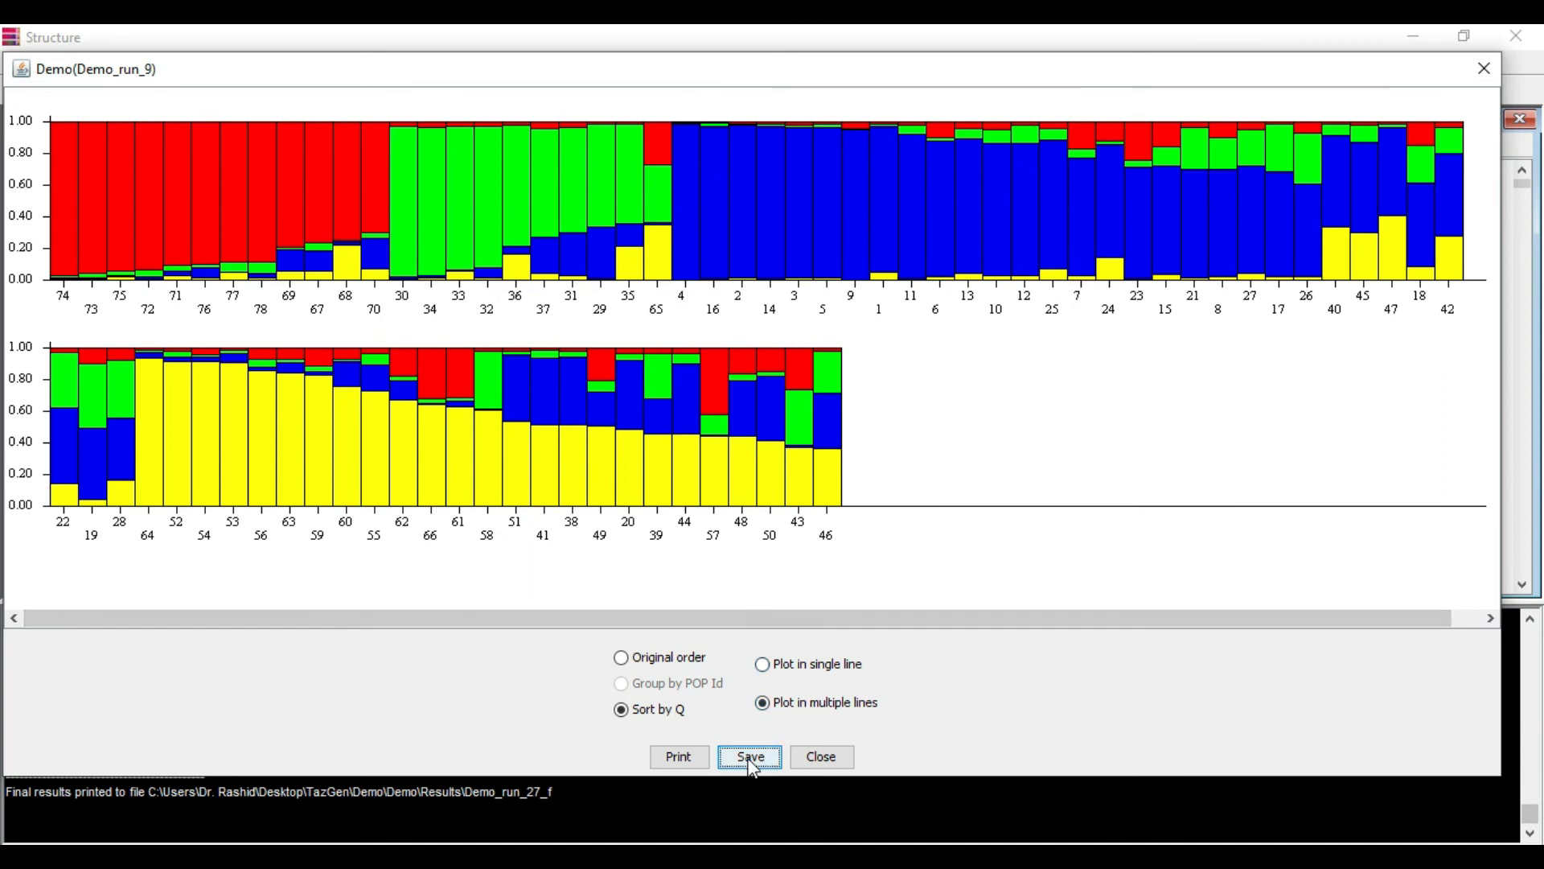
Close the bar plot and browse the Demo_run_9 result down to the inferred ancestry of individuals.
{"action": "left_click", "coordinate": [1486, 70]}
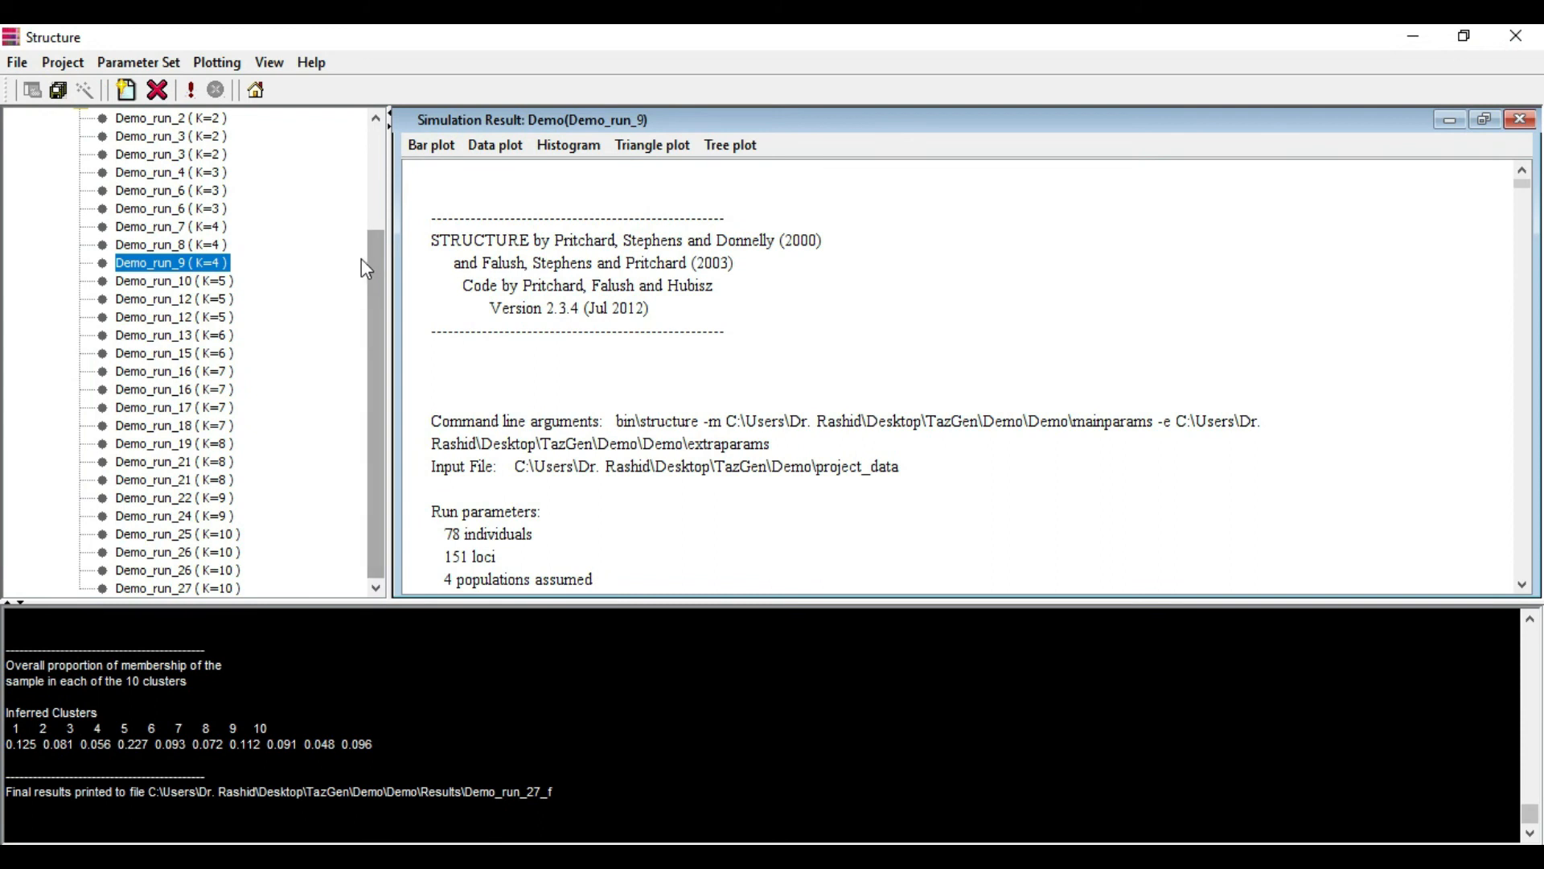
{"action": "left_click", "coordinate": [633, 352]}
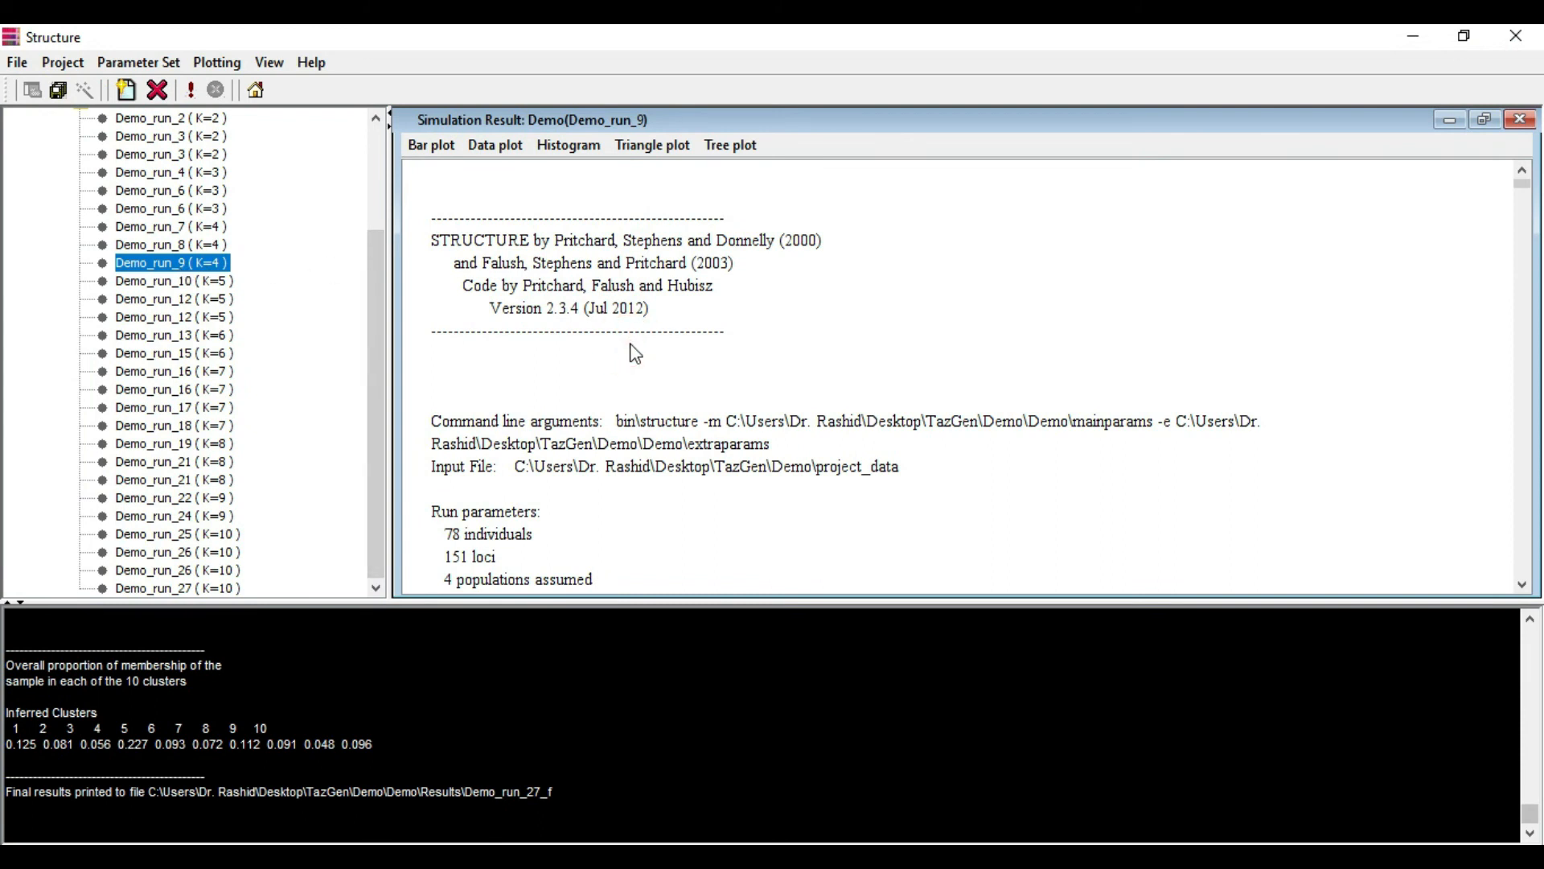
{"action": "scroll", "coordinate": [632, 348], "scroll_direction": "down", "scroll_amount": 5}
{"action": "scroll", "coordinate": [635, 354], "scroll_direction": "down", "scroll_amount": 8}
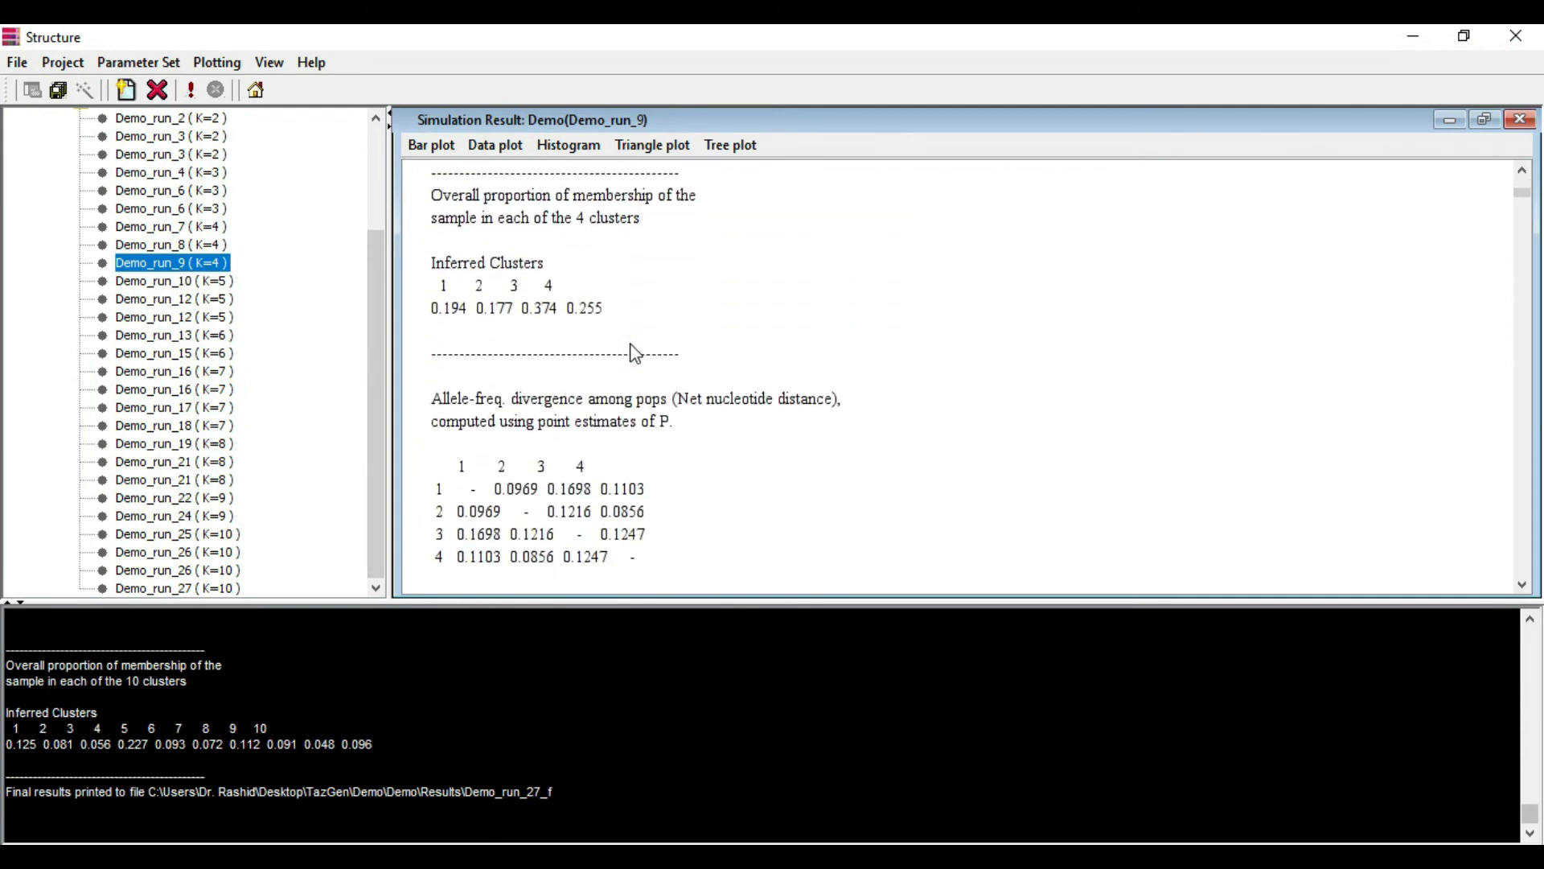
{"action": "scroll", "coordinate": [633, 350], "scroll_direction": "down", "scroll_amount": 5}
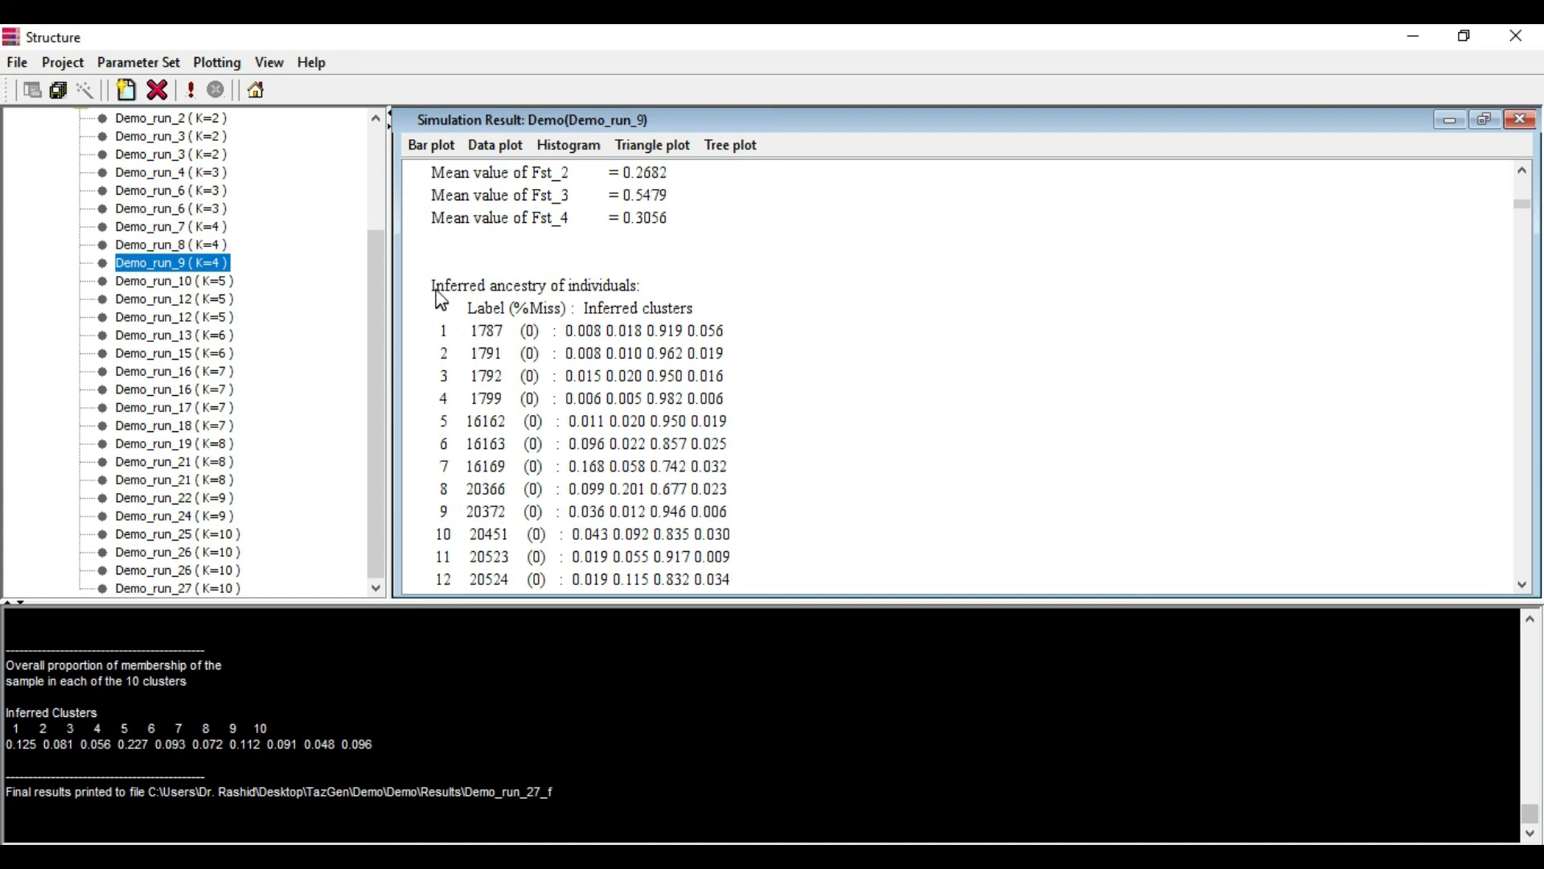
Highlight the inferred ancestry table of individuals, review its rows back up to the header, and clear the selection.
{"action": "left_click_drag", "start_coordinate": [434, 315], "coordinate": [789, 476]}
{"action": "scroll", "coordinate": [790, 386], "scroll_direction": "up", "scroll_amount": 10}
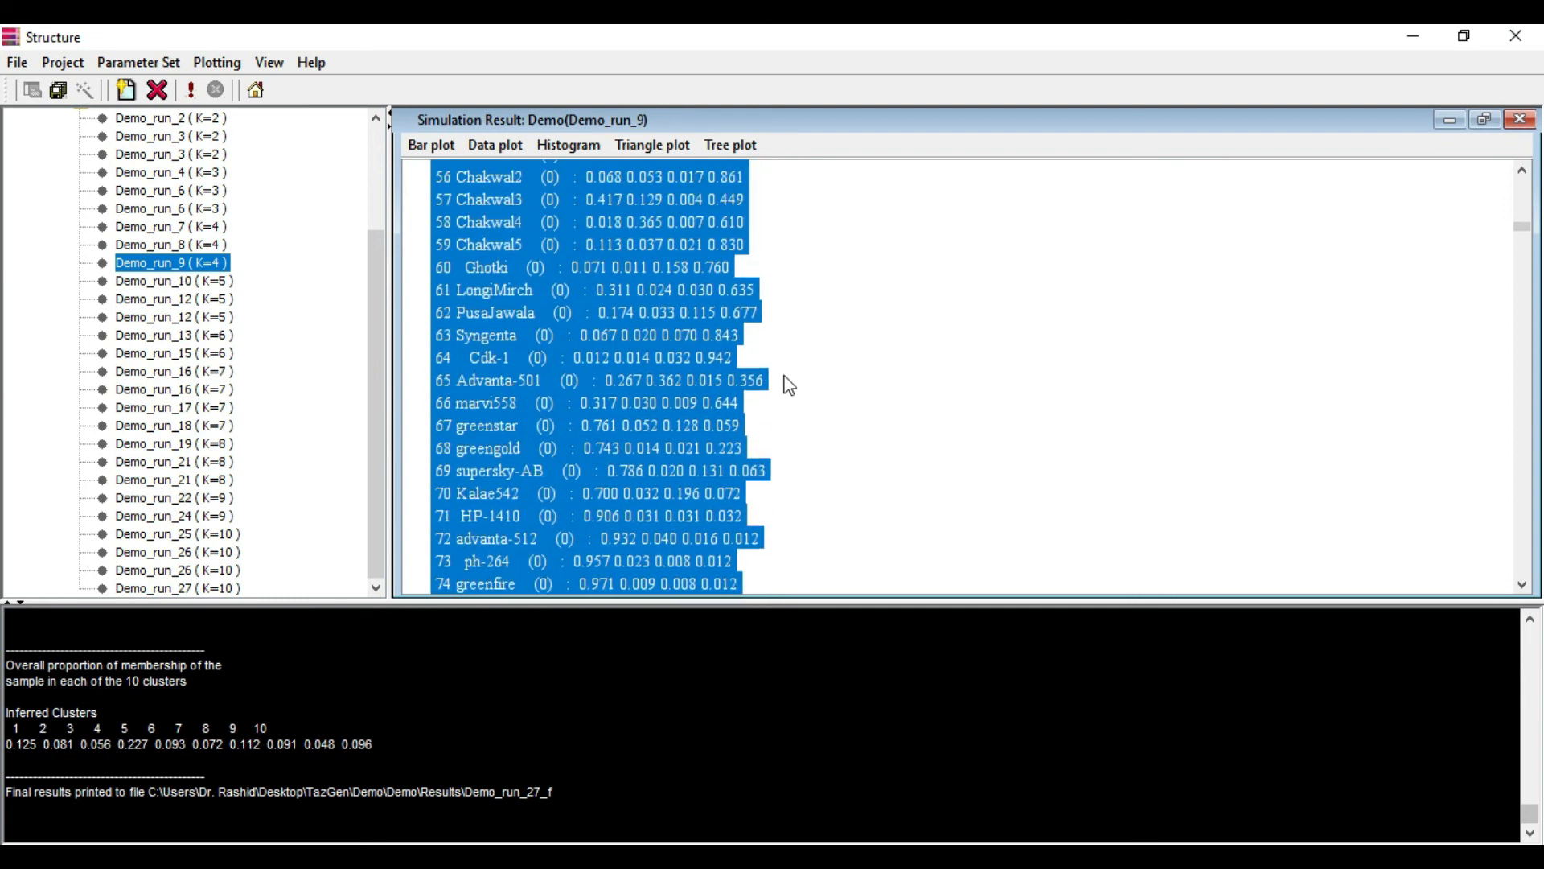
{"action": "scroll", "coordinate": [789, 386], "scroll_direction": "up", "scroll_amount": 12}
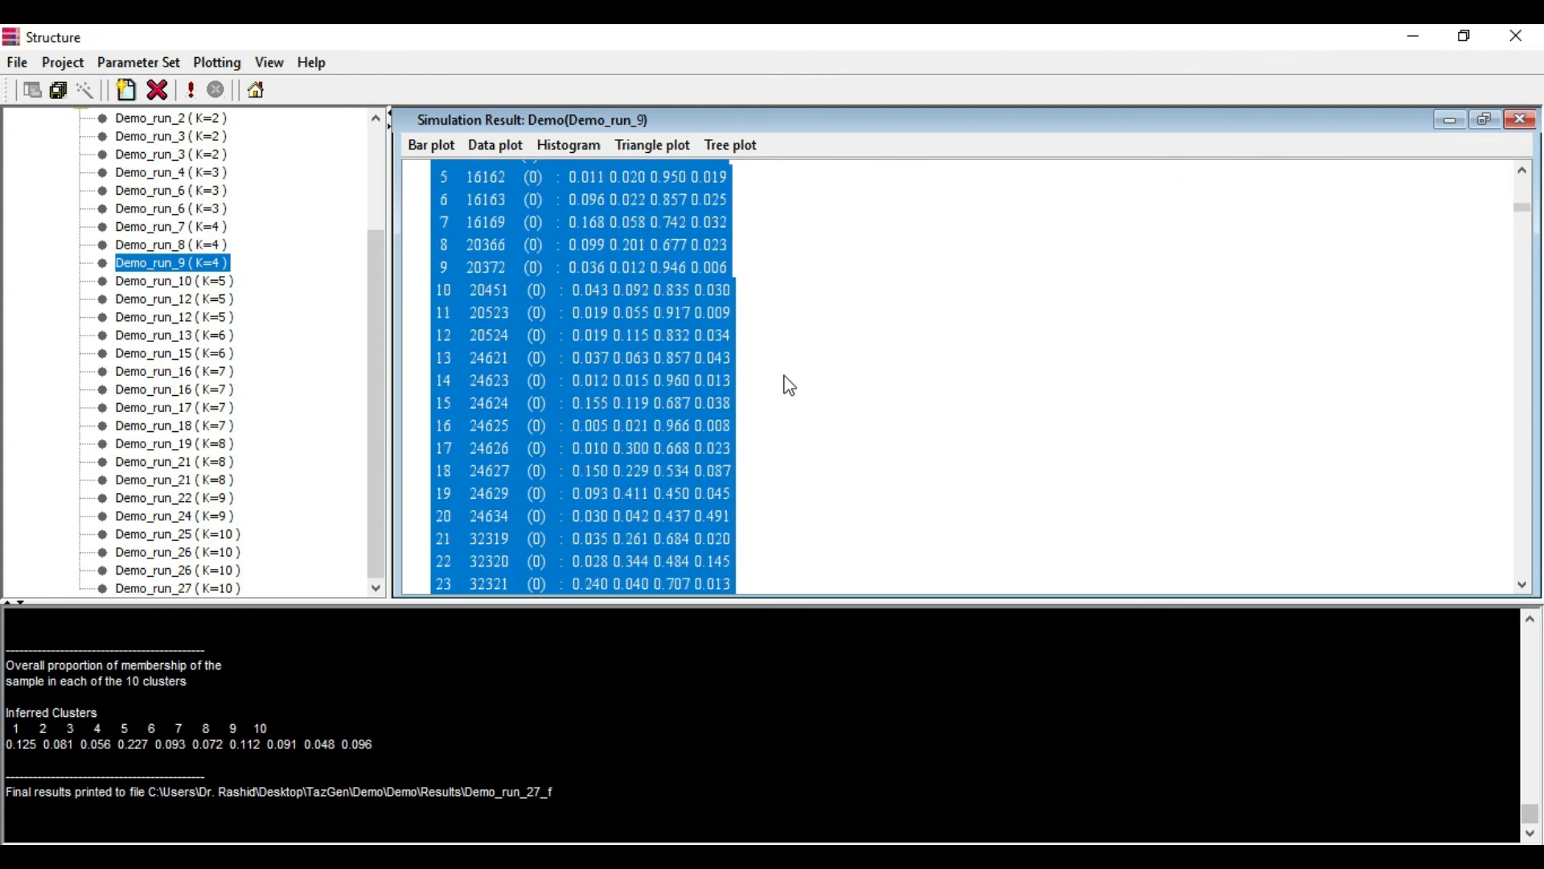
{"action": "scroll", "coordinate": [790, 386], "scroll_direction": "down", "scroll_amount": 1}
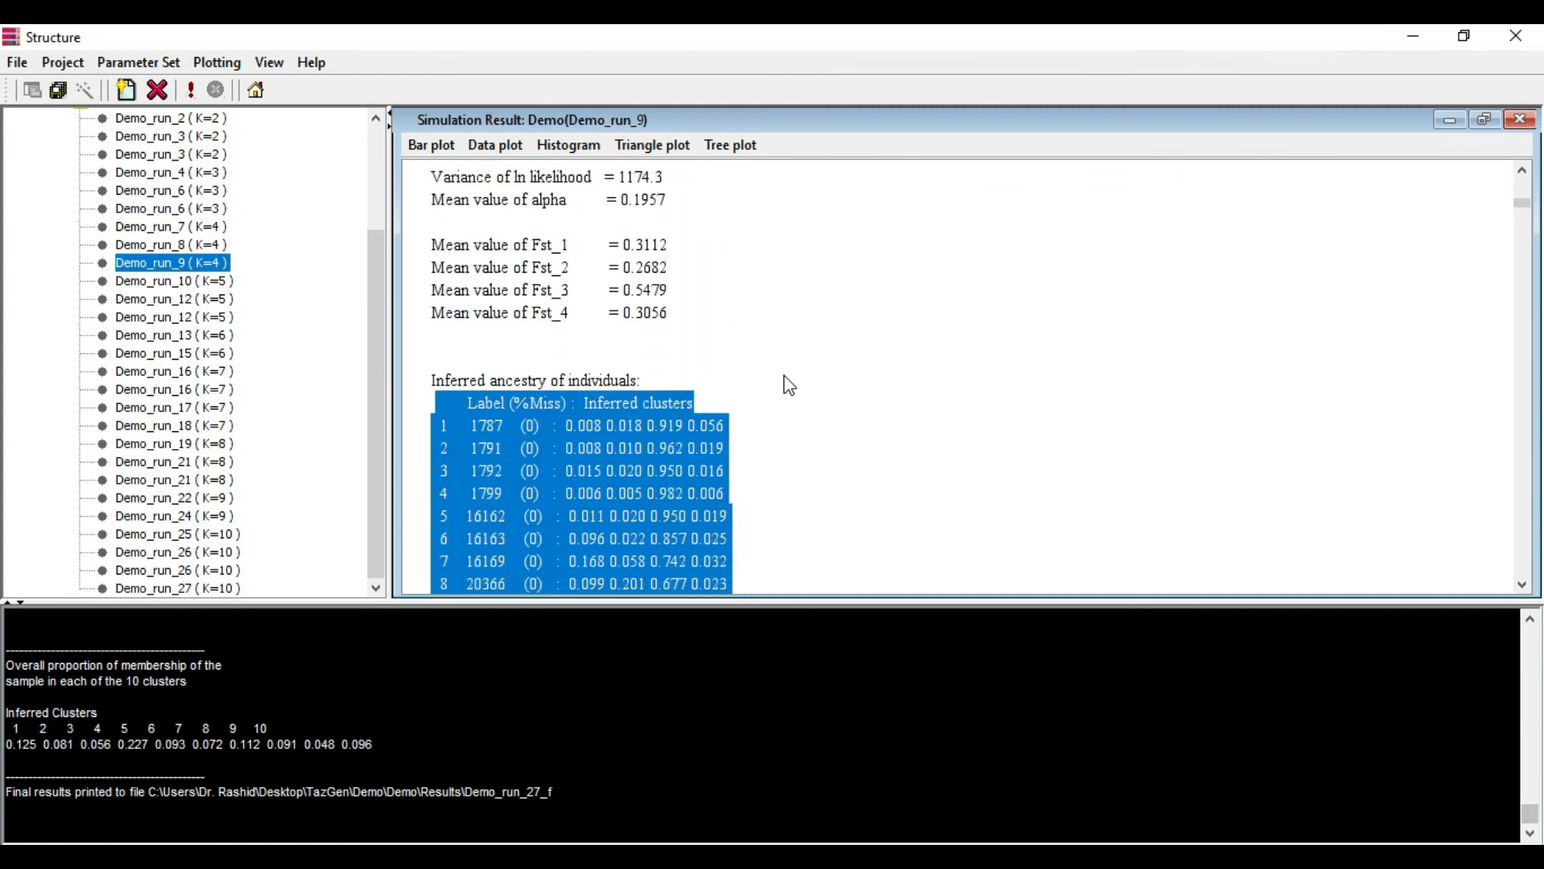
{"action": "left_click", "coordinate": [717, 427]}
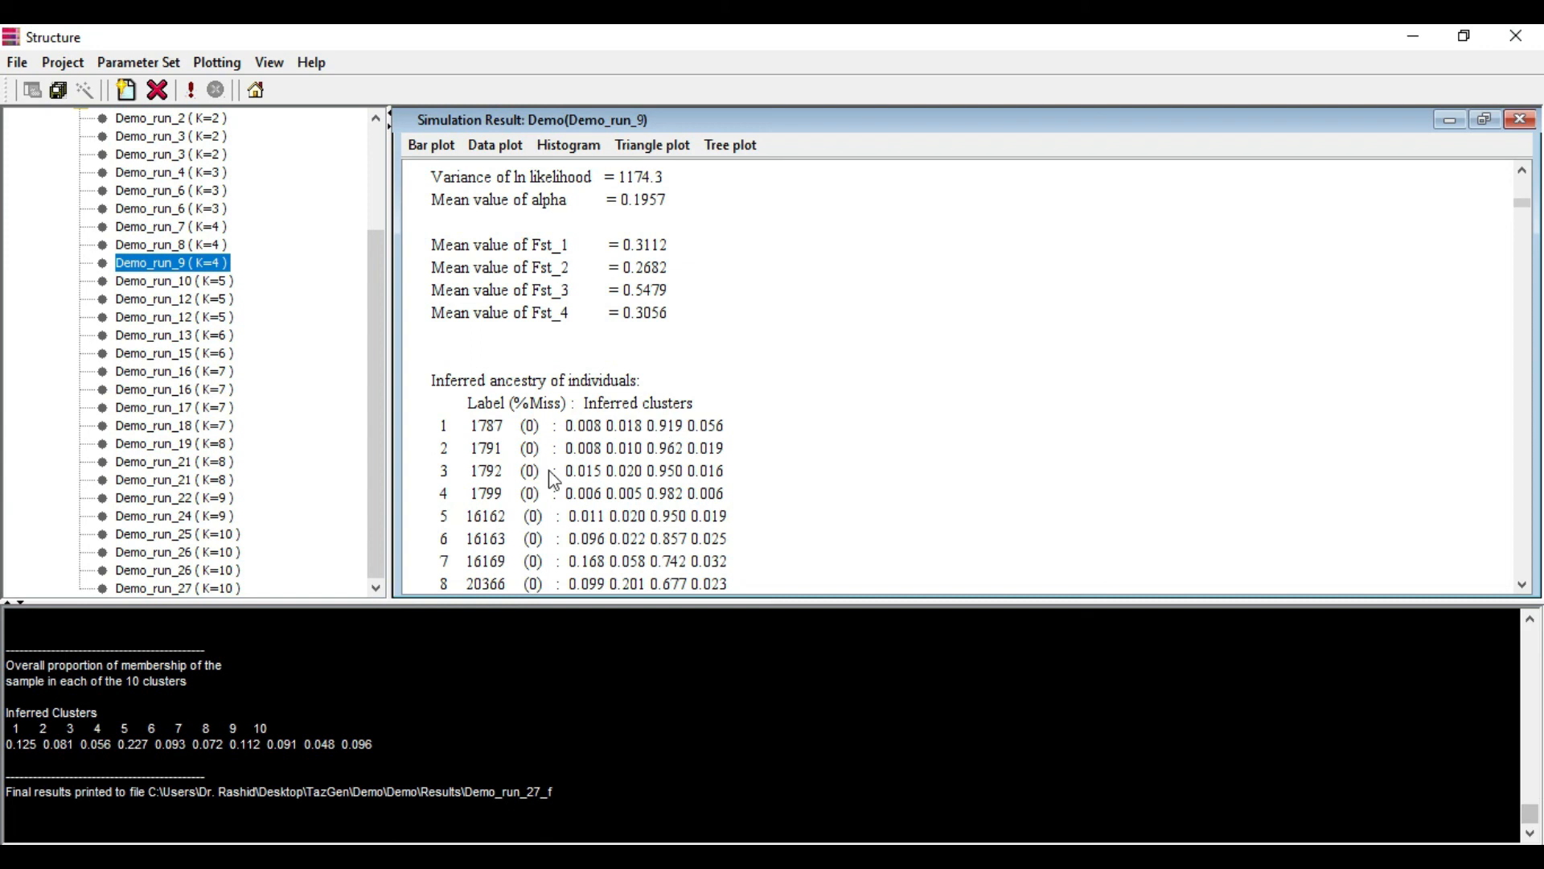
{"action": "left_click", "coordinate": [488, 451]}
Show the neighbor-joining tree plot of Demo_run_9, examine it, and close its window.
{"action": "left_click", "coordinate": [745, 147]}
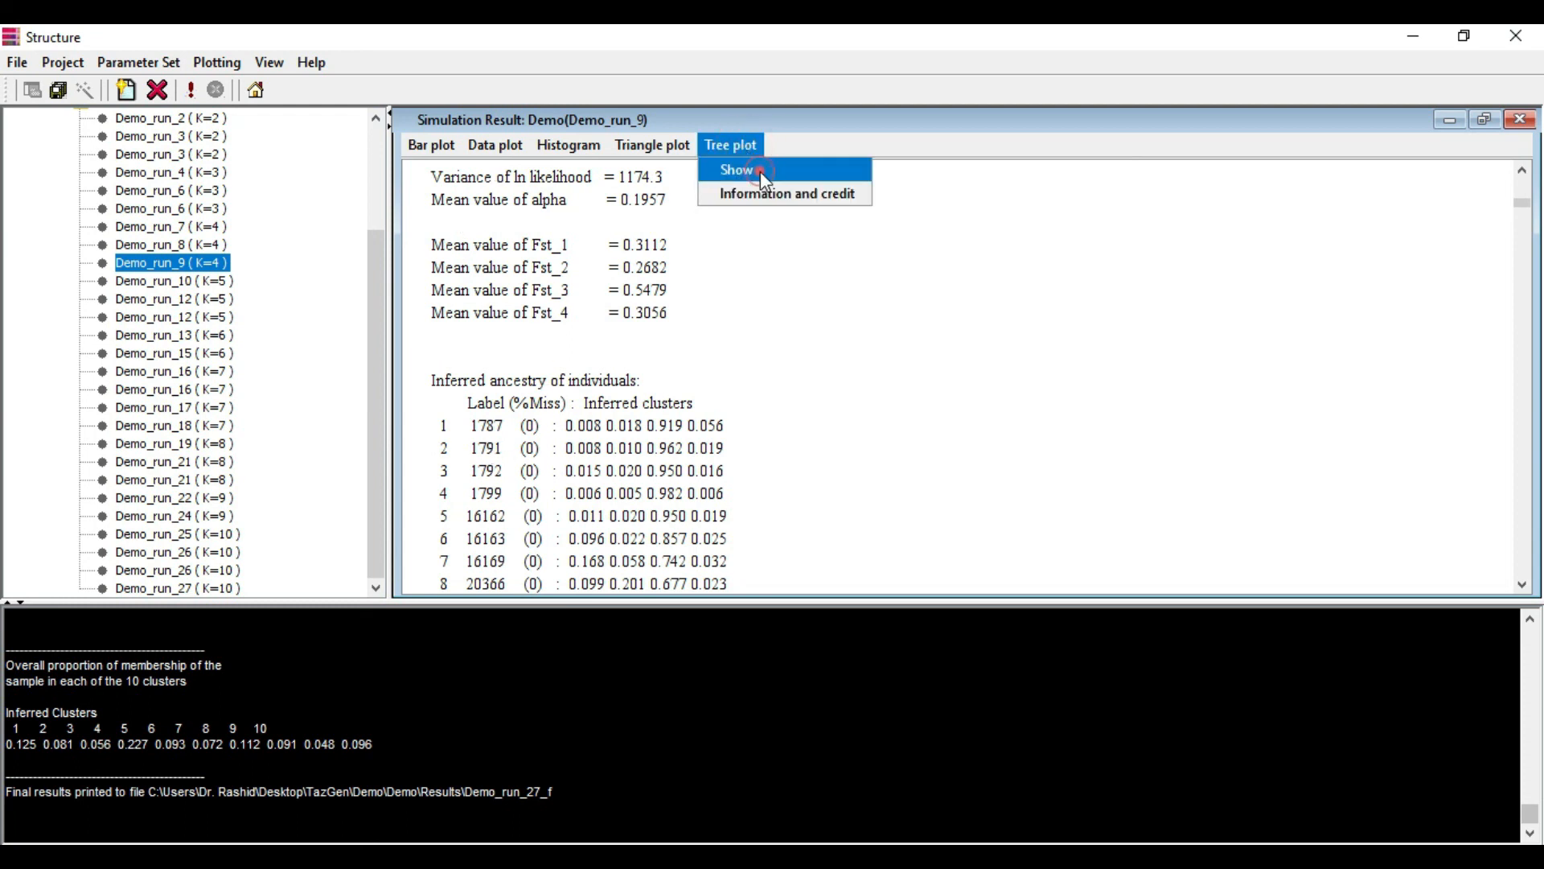
{"action": "left_click", "coordinate": [760, 172]}
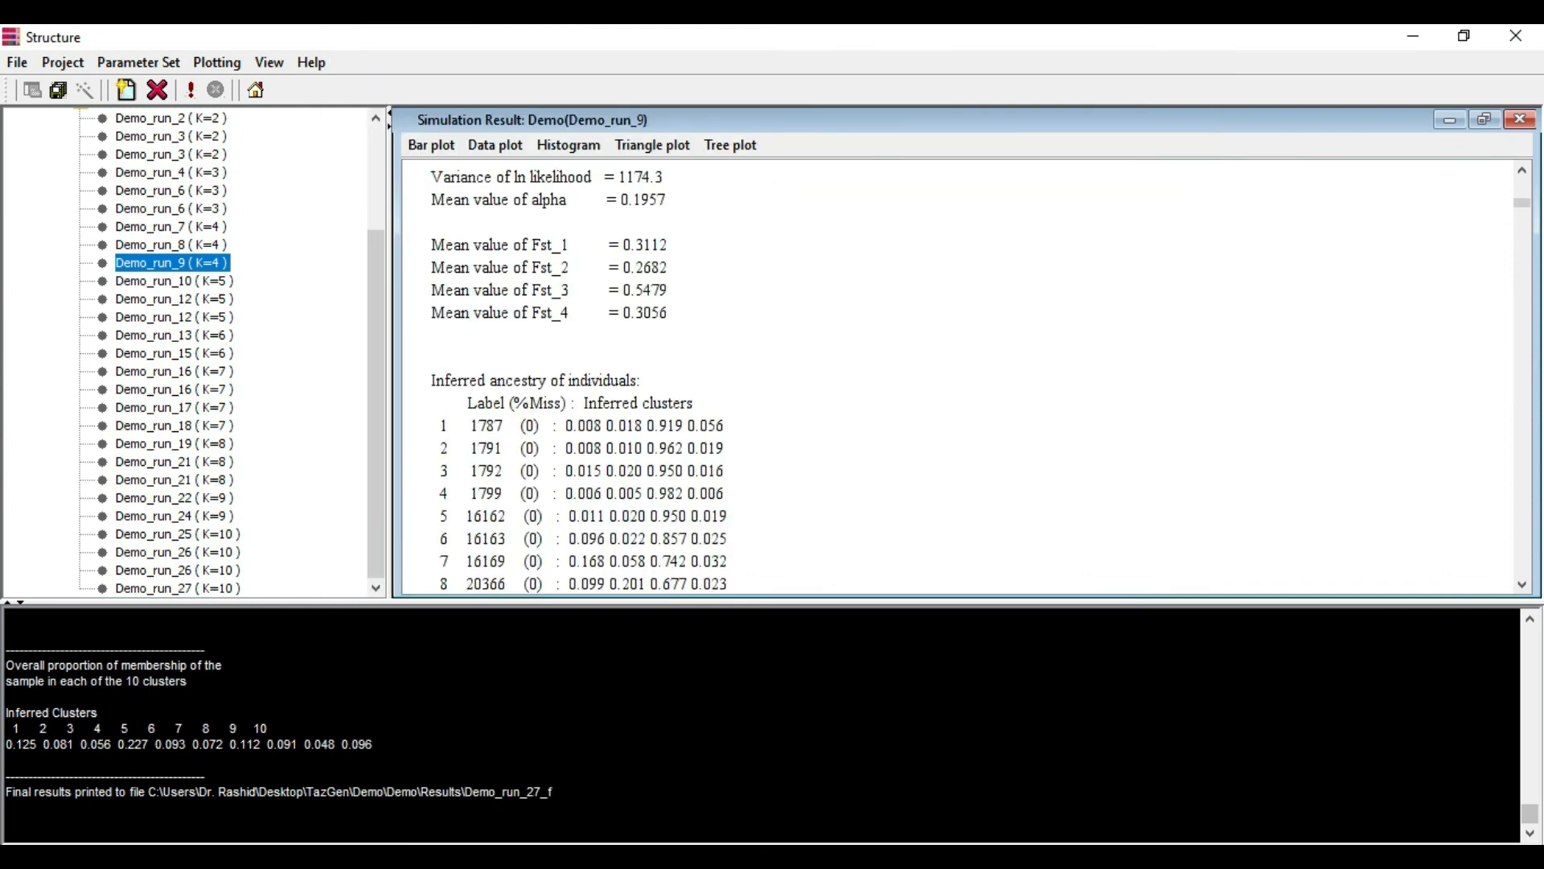
{"action": "left_click", "coordinate": [702, 764]}
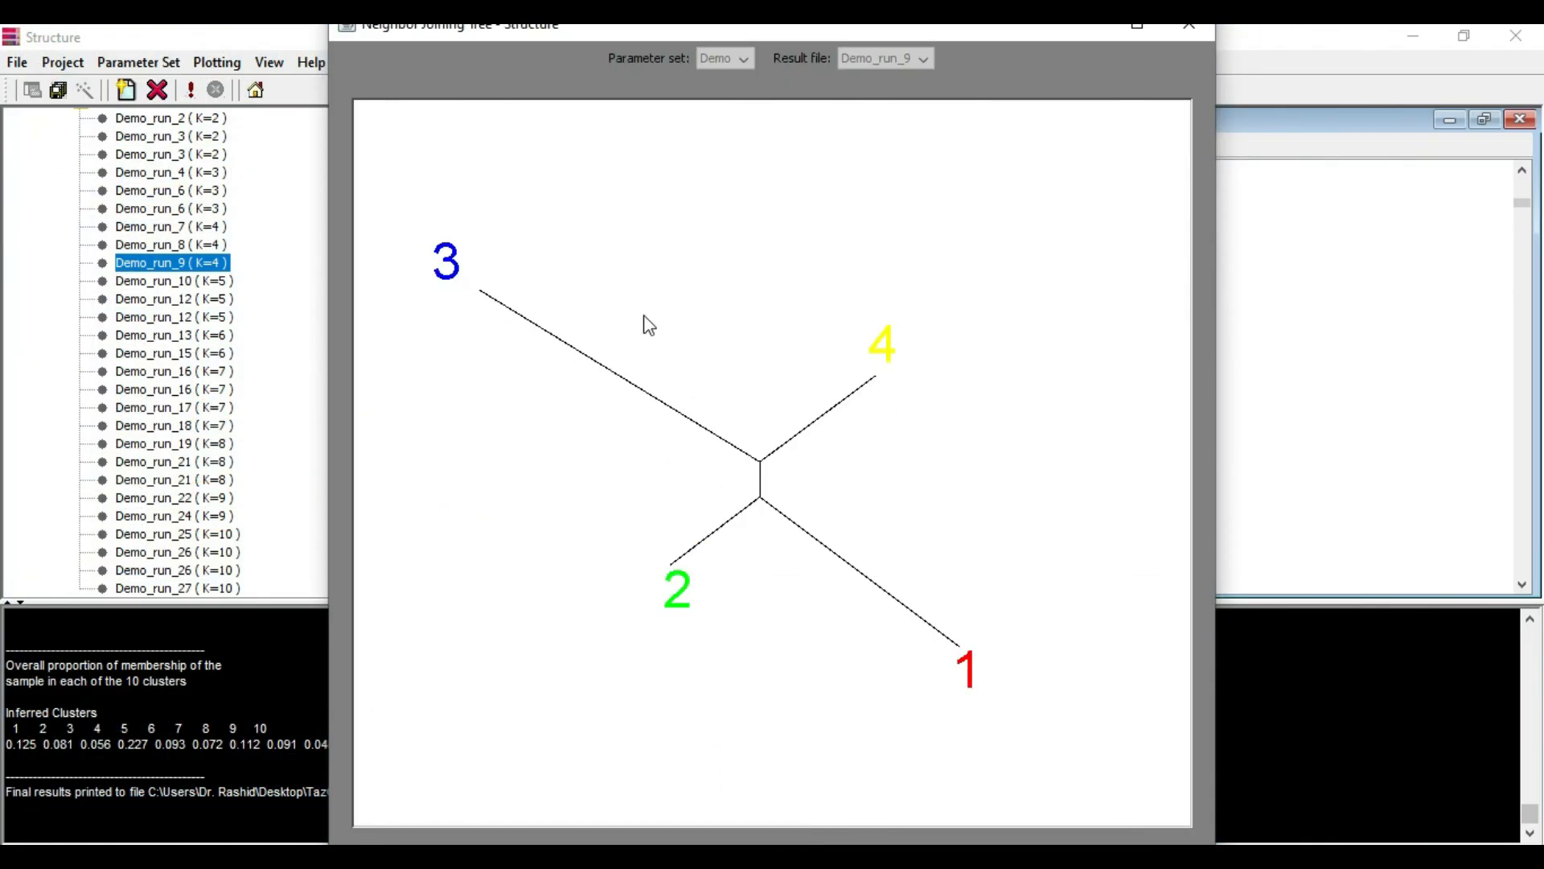
{"action": "left_click", "coordinate": [1178, 26]}
{"action": "left_click", "coordinate": [1019, 416]}
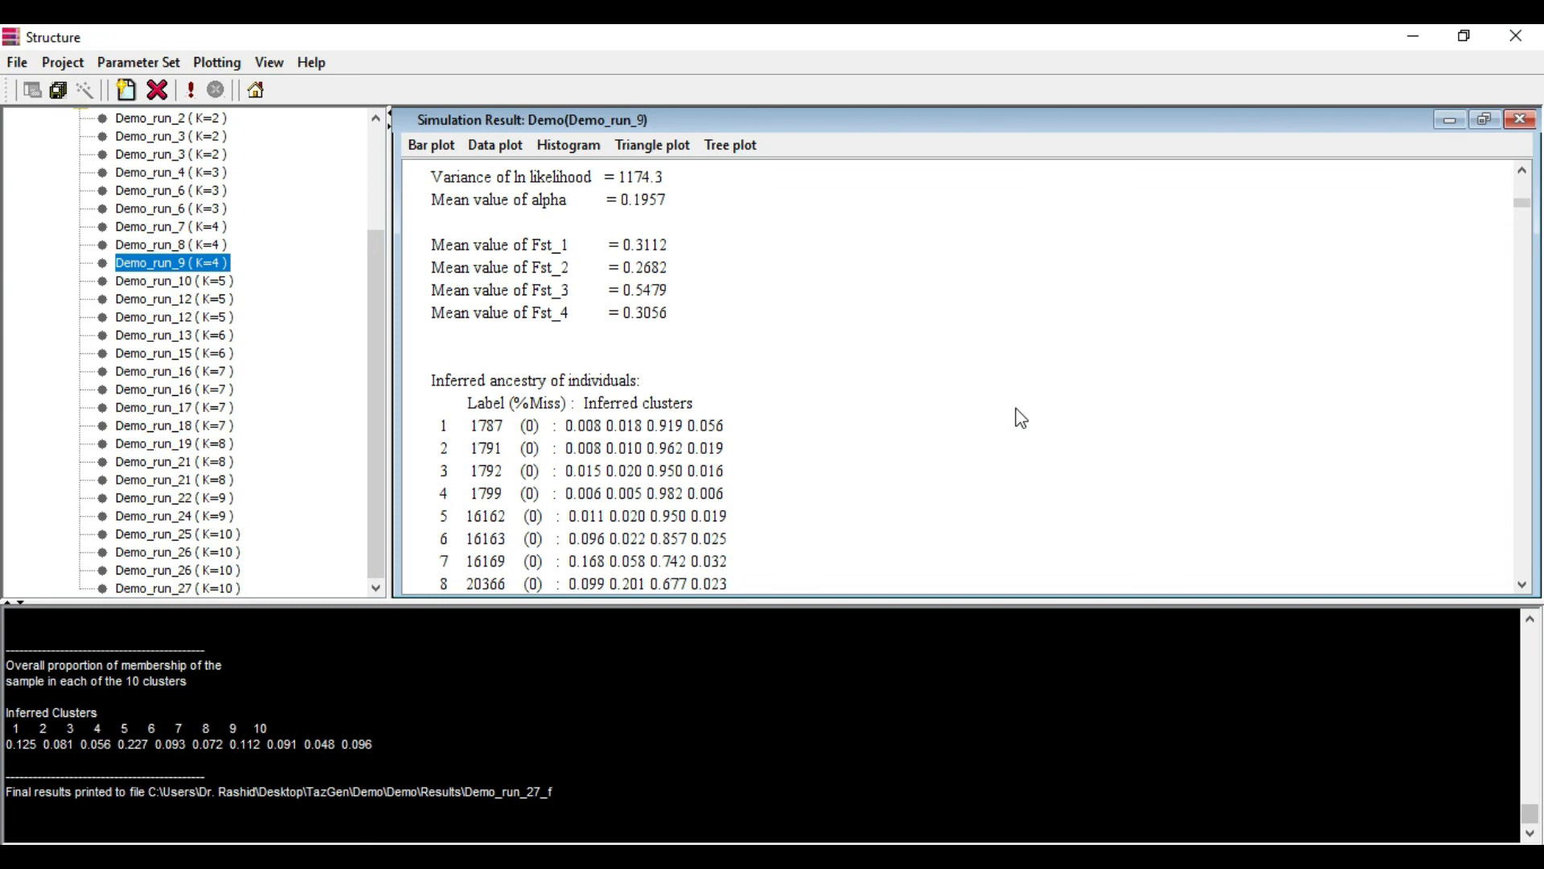
{"action": "left_click", "coordinate": [521, 148]}
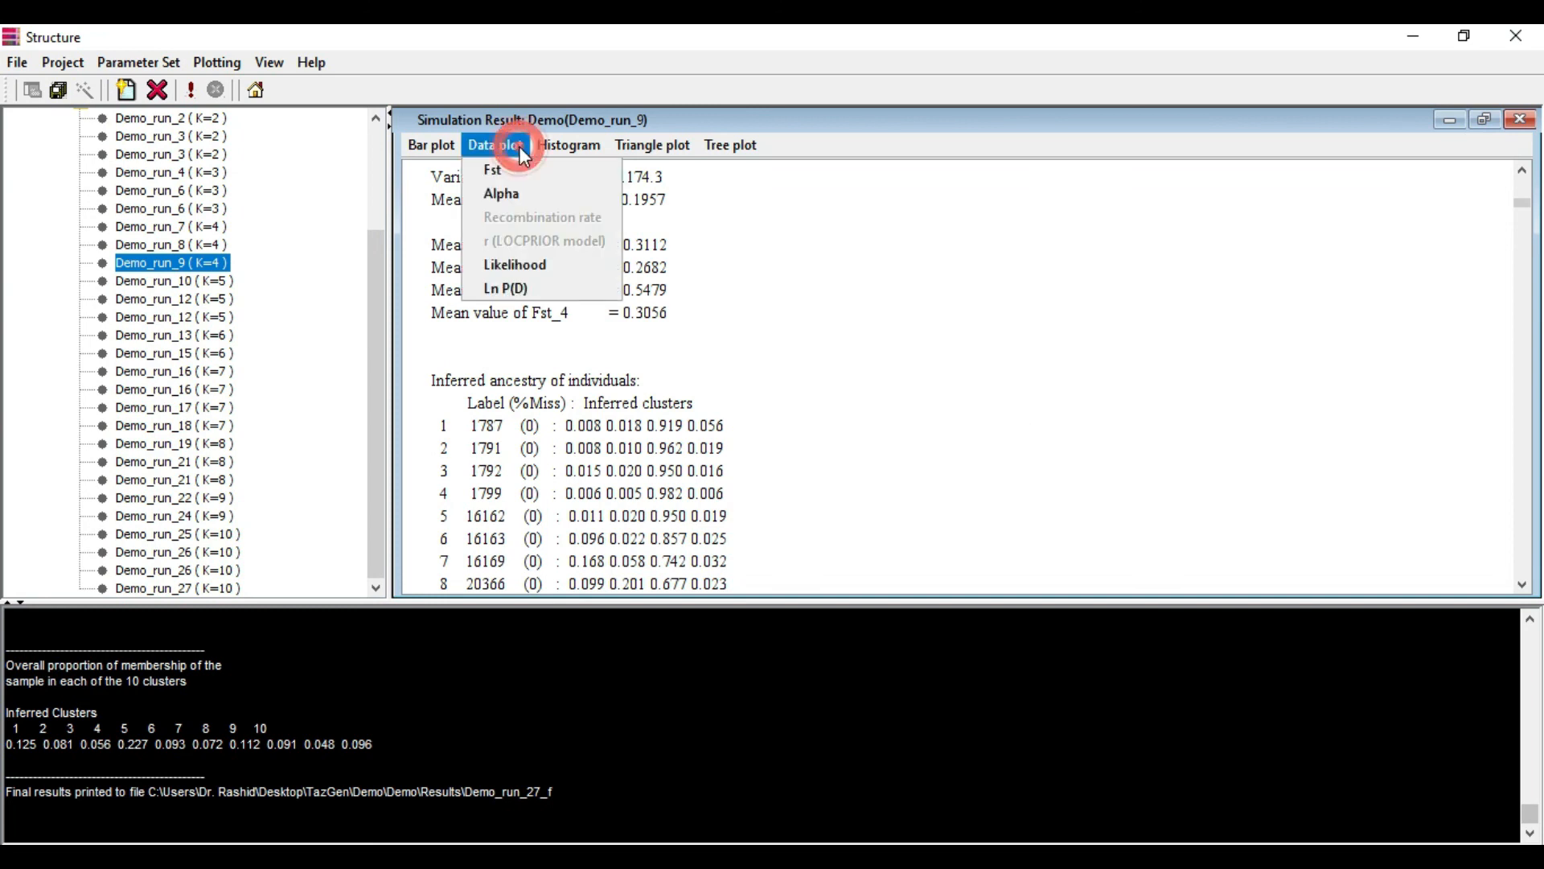
{"action": "left_click", "coordinate": [760, 276]}
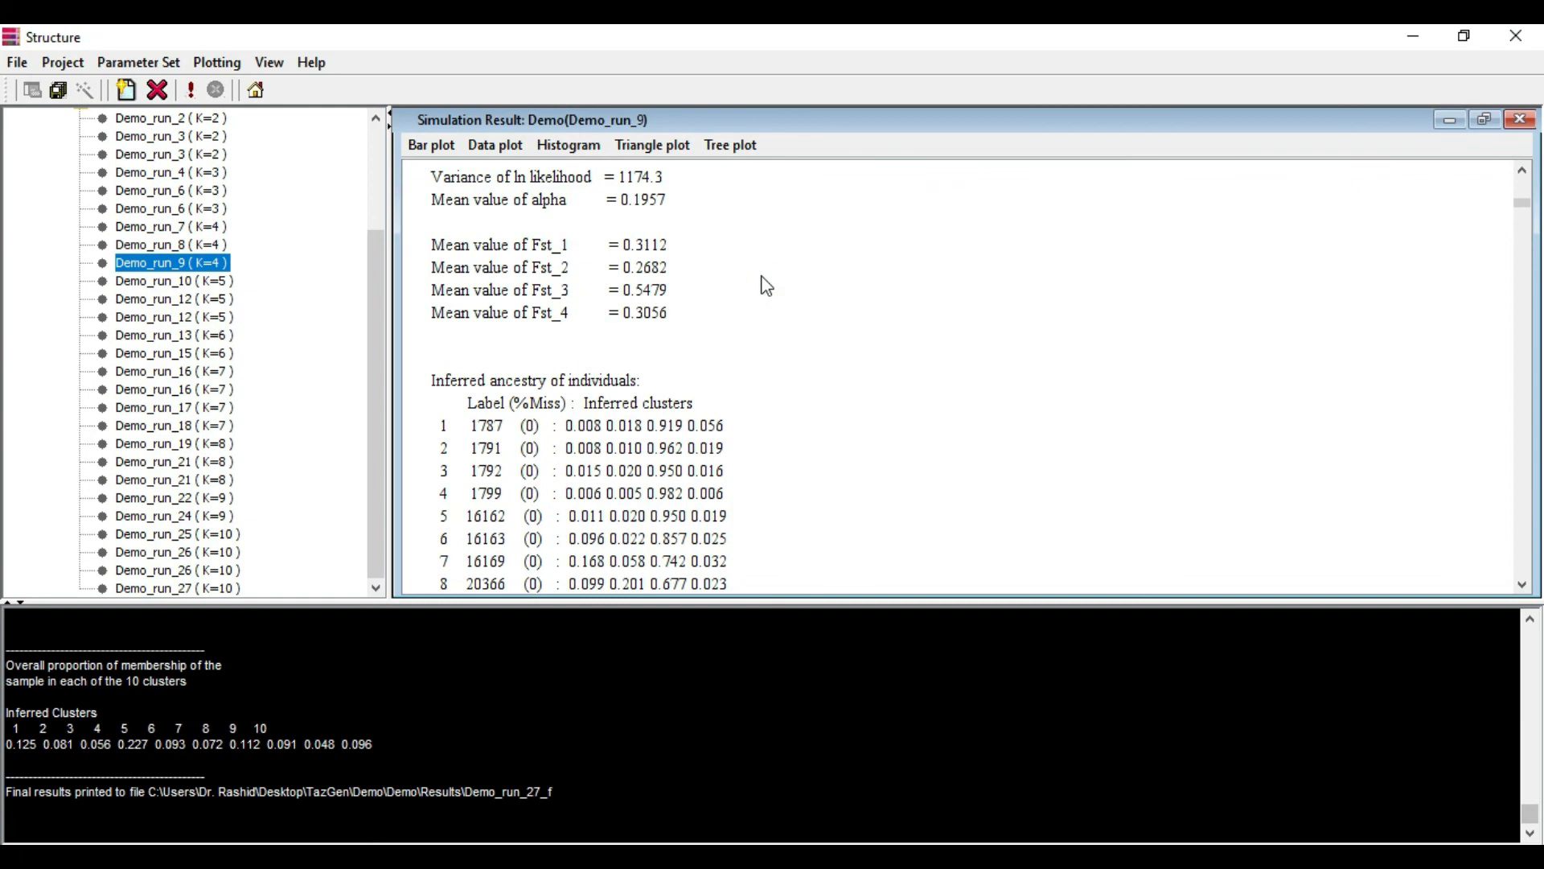